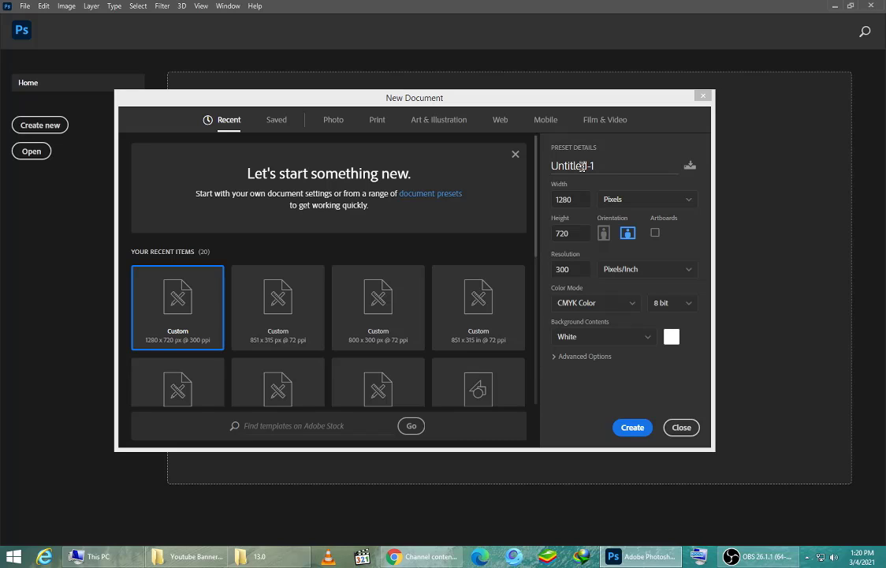
# Name the new document "Instragram Post".
pyautogui.click(583, 166)
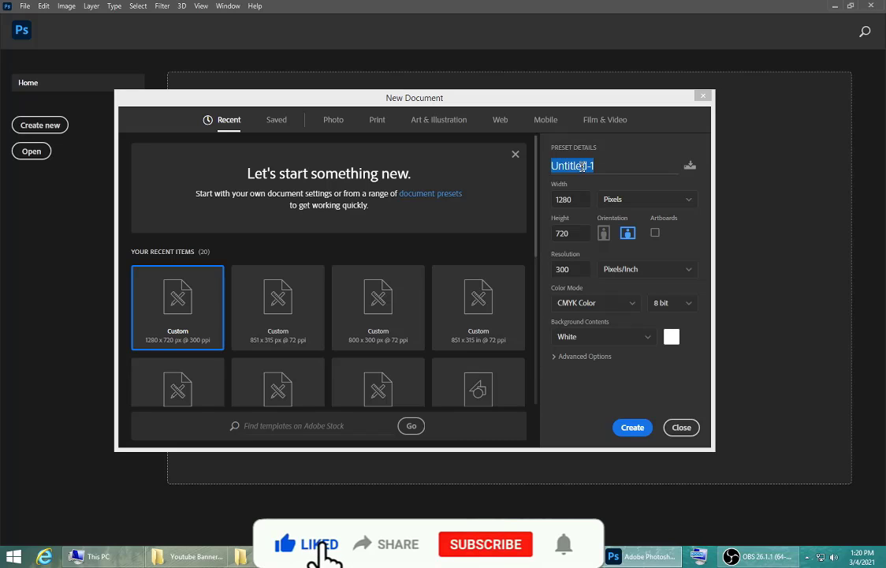
pyautogui.write('is')
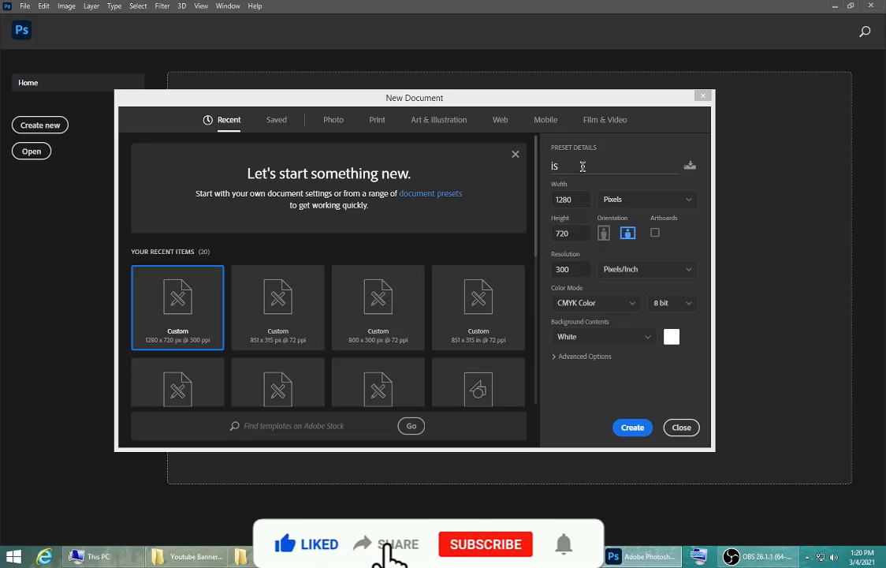
pyautogui.press('BackSpace')
pyautogui.write('n')
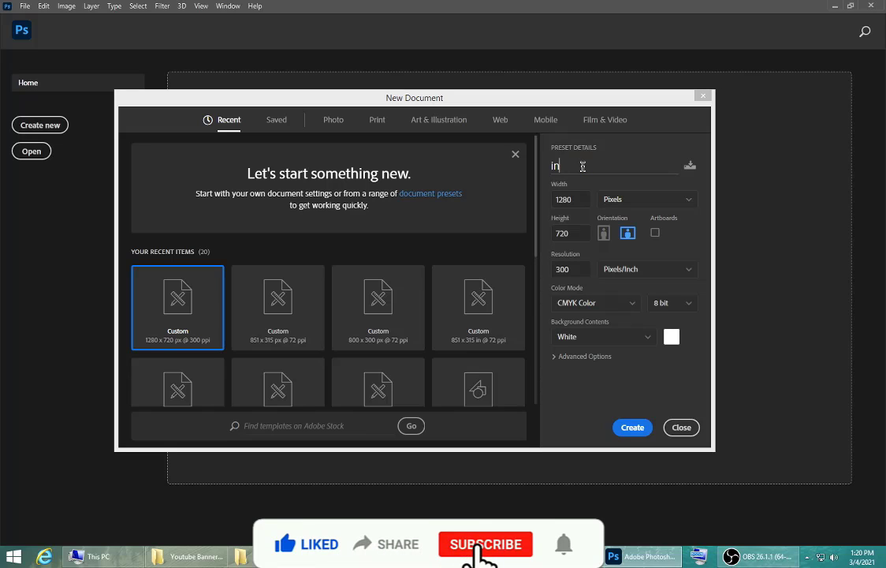
pyautogui.write('st')
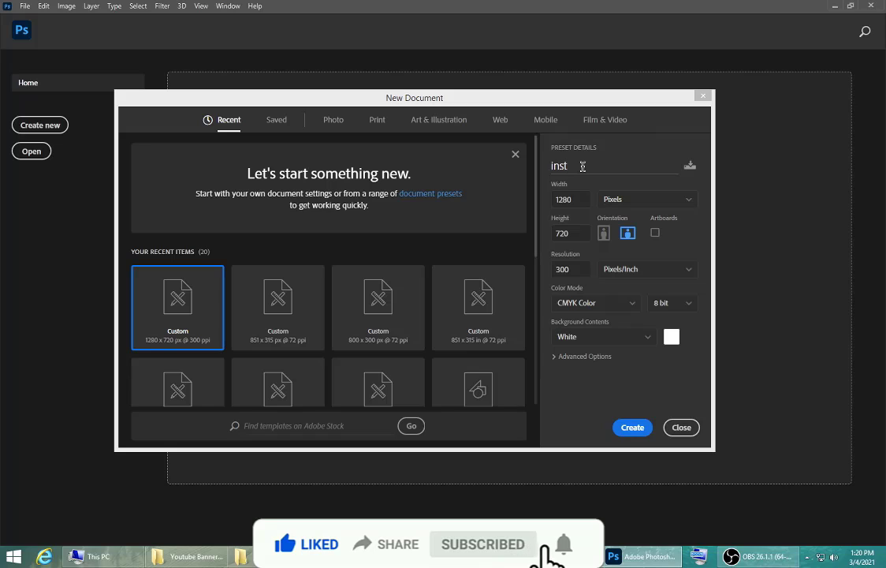
pyautogui.write('rag')
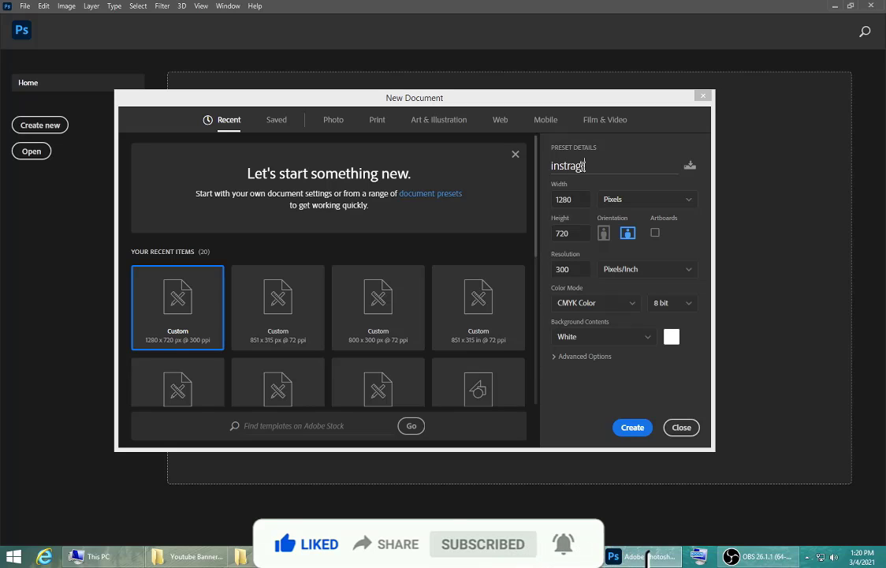
pyautogui.write('am Post')
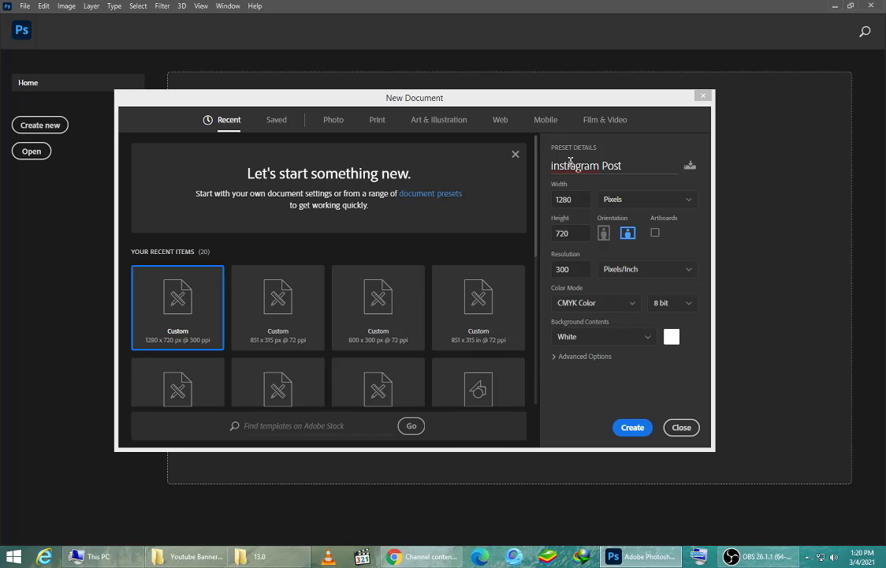
pyautogui.tripleClick(567, 167)
pyautogui.click(567, 166)
pyautogui.click(550, 167)
pyautogui.press('Delete')
pyautogui.write('I')
# Set the new document's width and height to 1080 pixels each.
pyautogui.moveTo(569, 199); pyautogui.dragTo(543, 198)
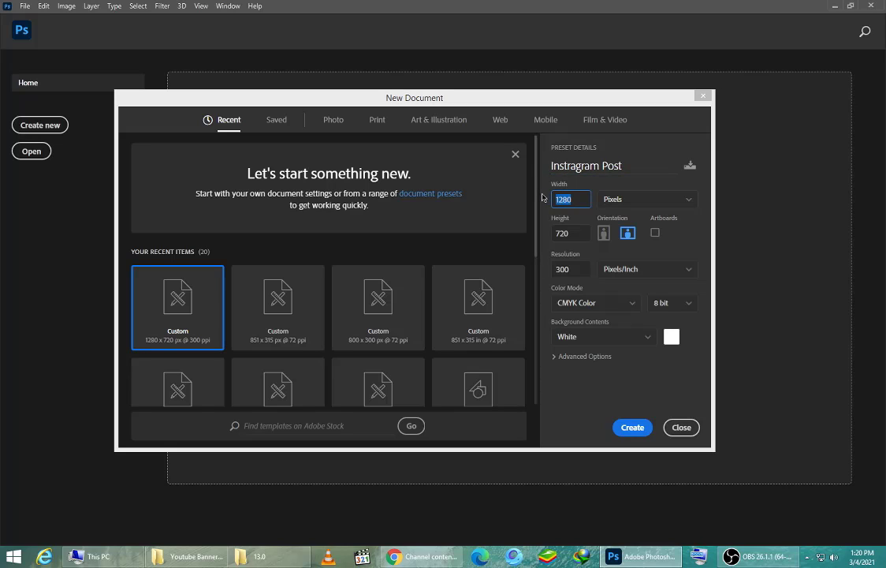
pyautogui.write('1080')
pyautogui.click(621, 207)
pyautogui.click(624, 221)
pyautogui.moveTo(582, 232); pyautogui.dragTo(544, 233)
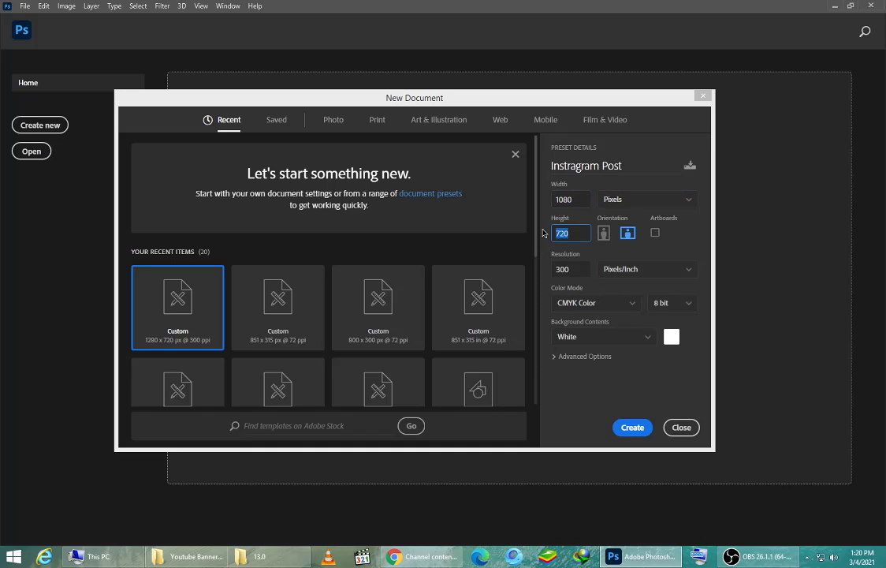
pyautogui.write('1080')
pyautogui.press('Tab')
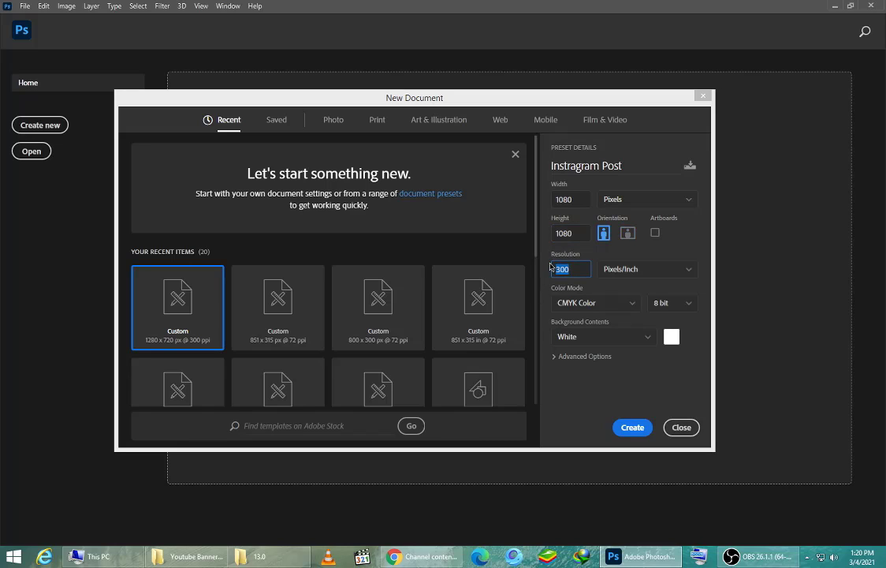
# Set the resolution to 72 pixels/inch and the color mode to RGB Color, and create the document.
pyautogui.write('72')
pyautogui.click(625, 272)
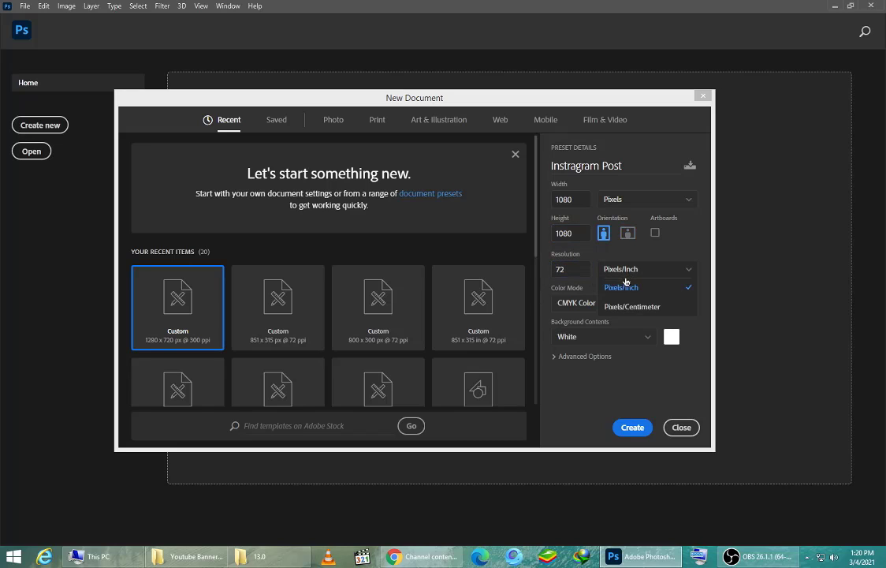
pyautogui.click(608, 288)
pyautogui.click(580, 303)
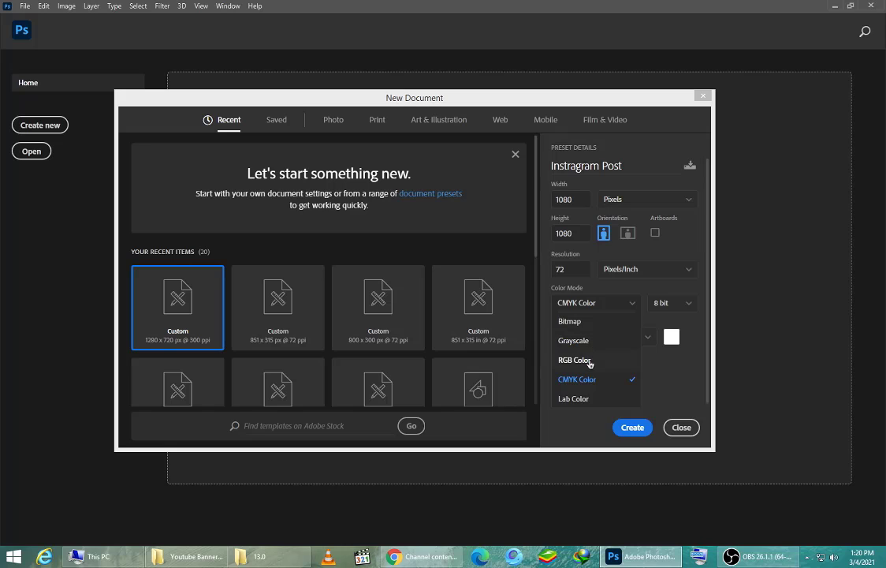
pyautogui.click(586, 359)
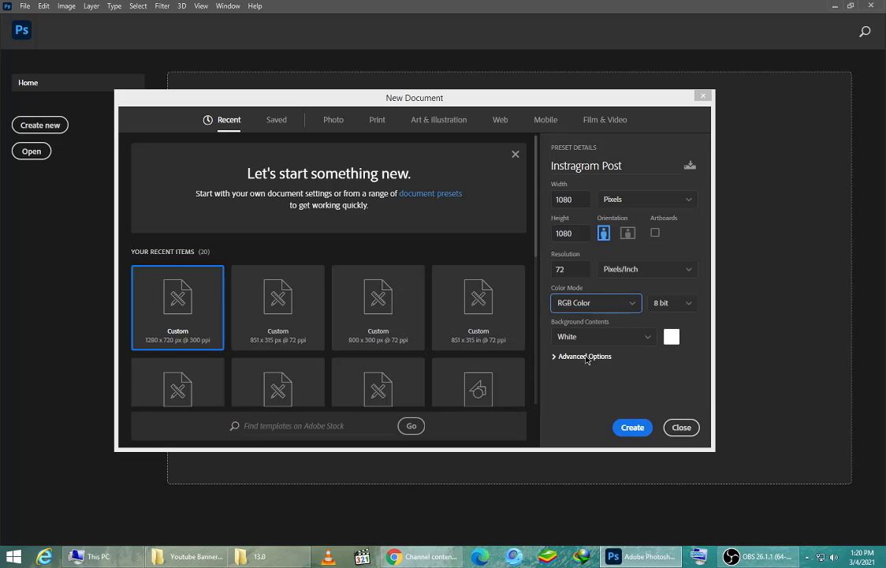
pyautogui.click(633, 428)
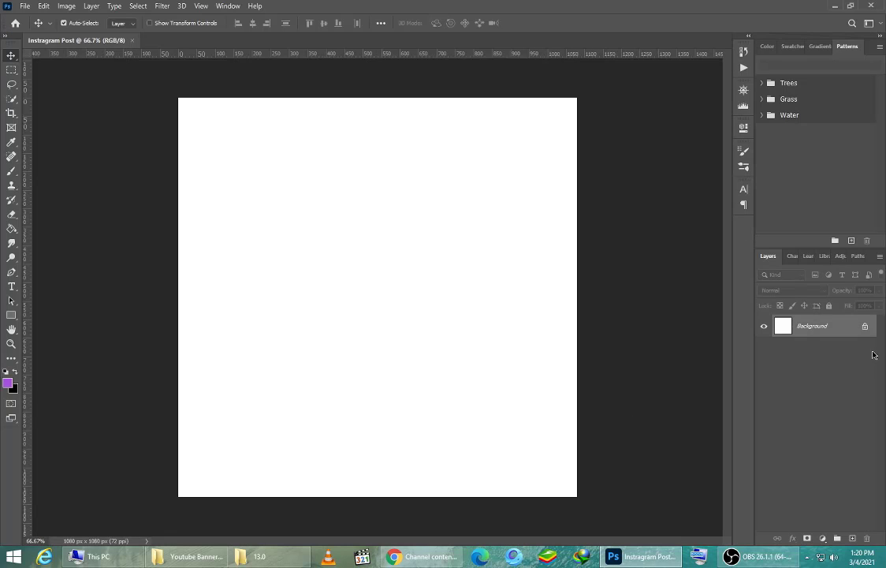
# Unlock the background layer and place guides along all four edges of the canvas.
pyautogui.click(867, 326)
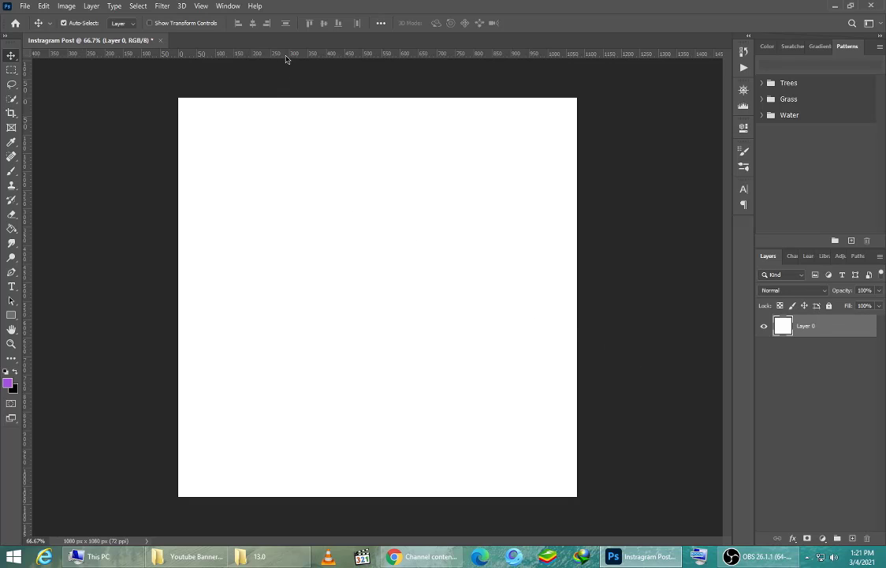
pyautogui.moveTo(287, 54); pyautogui.dragTo(278, 98)
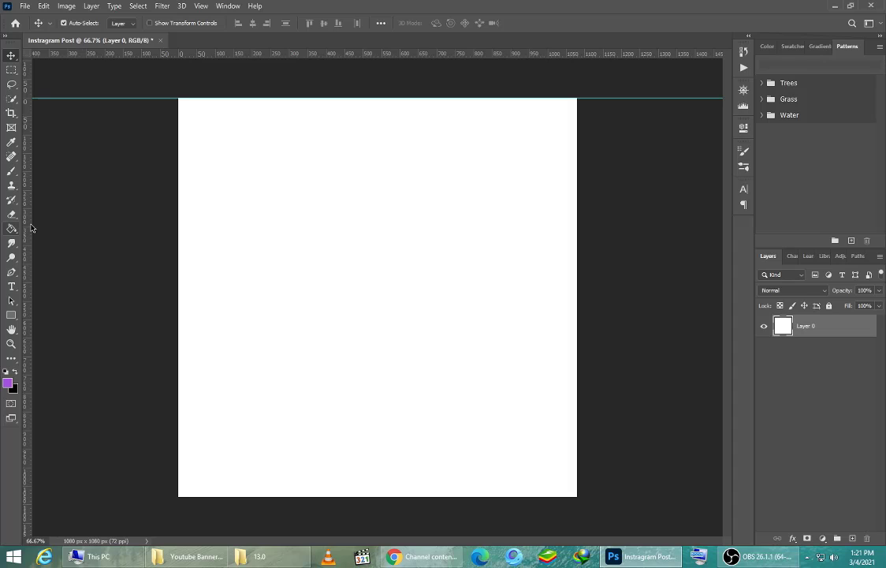
pyautogui.moveTo(28, 229); pyautogui.dragTo(175, 248)
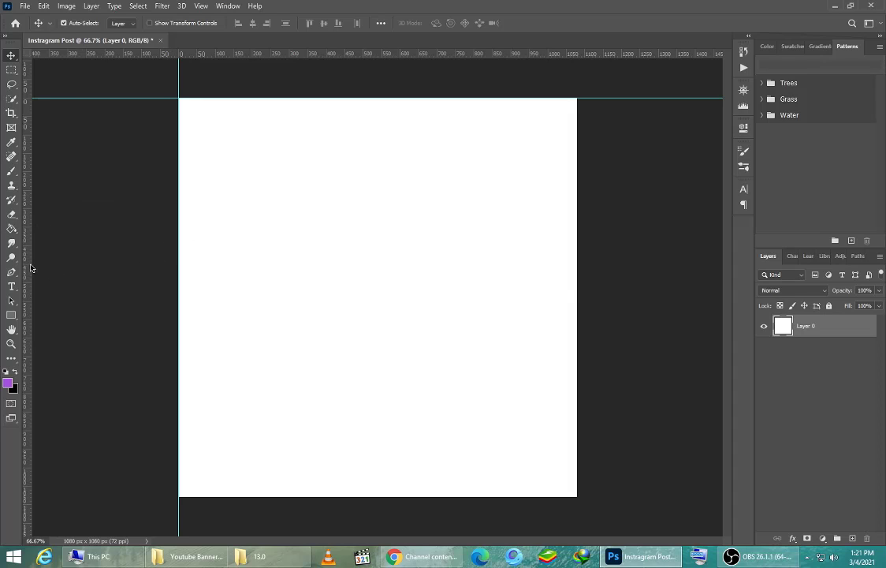
pyautogui.moveTo(30, 268); pyautogui.dragTo(578, 275)
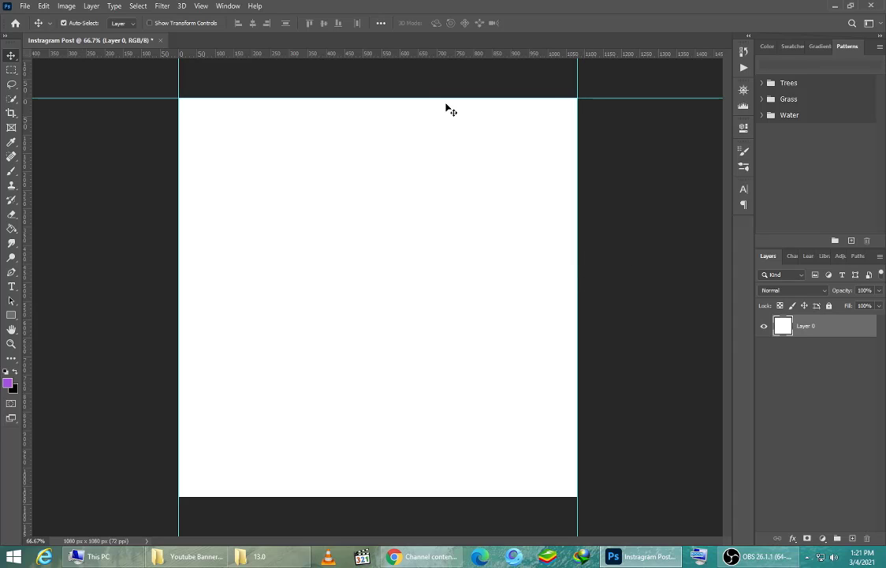
pyautogui.moveTo(406, 55); pyautogui.dragTo(354, 496)
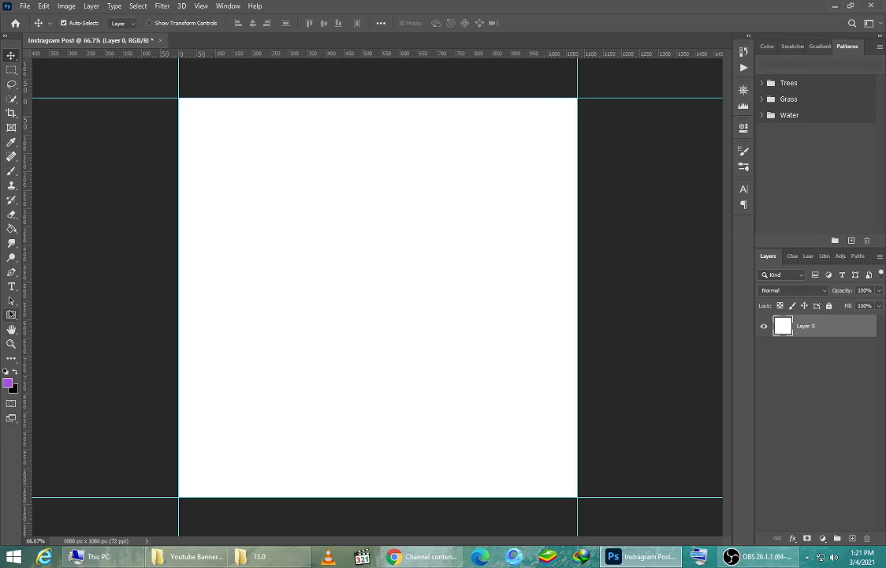
# Draw a purple triangle about 246 px wide and 570 px high in the canvas's upper-left corner with the Pen tool.
pyautogui.click(11, 271)
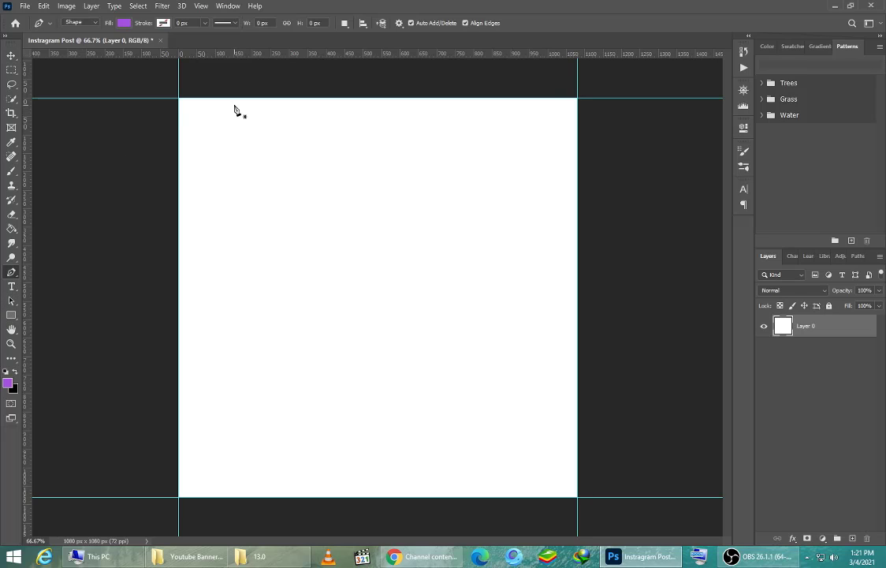
pyautogui.click(269, 99)
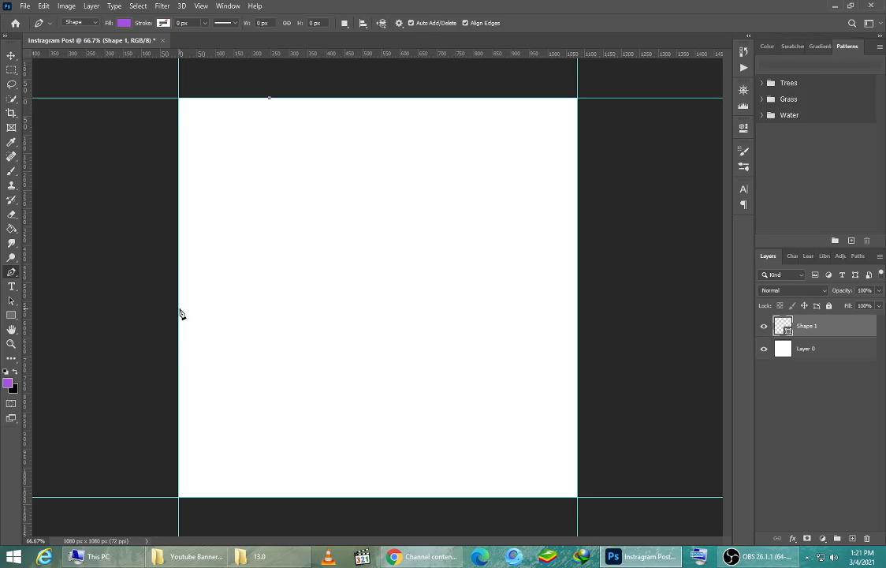
pyautogui.click(179, 307)
pyautogui.click(179, 98)
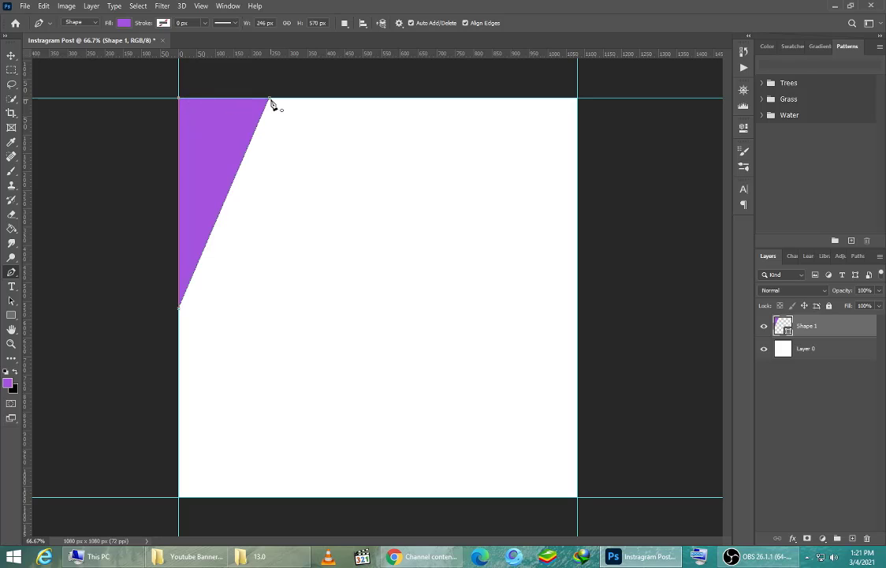
pyautogui.click(269, 101)
# Draw a second purple triangle about 321 px wide and 199 px high in the canvas's lower-left corner.
pyautogui.click(180, 424)
pyautogui.click(180, 497)
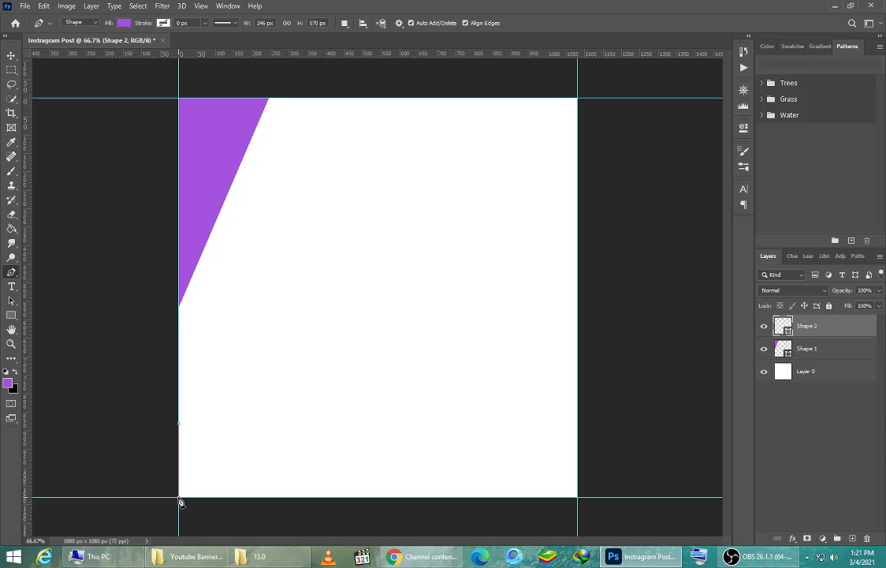
pyautogui.click(298, 499)
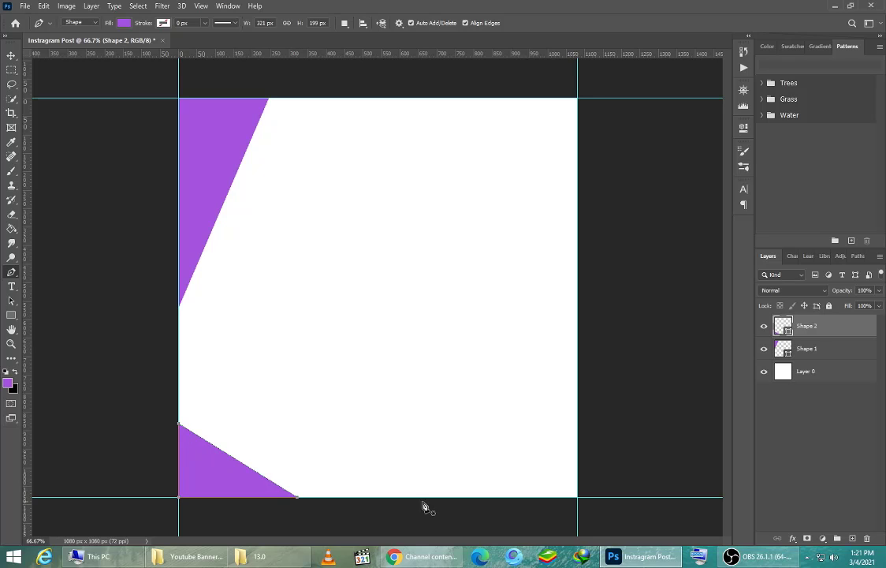
# Draw a large purple triangle about 605 px wide spanning the canvas's full right edge, with its tip near the center.
pyautogui.click(578, 99)
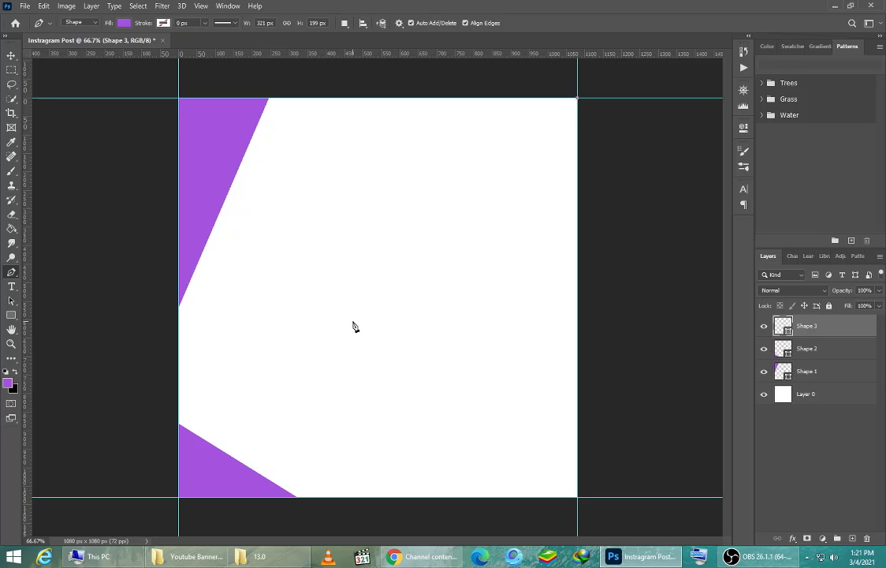
pyautogui.click(353, 321)
pyautogui.click(580, 498)
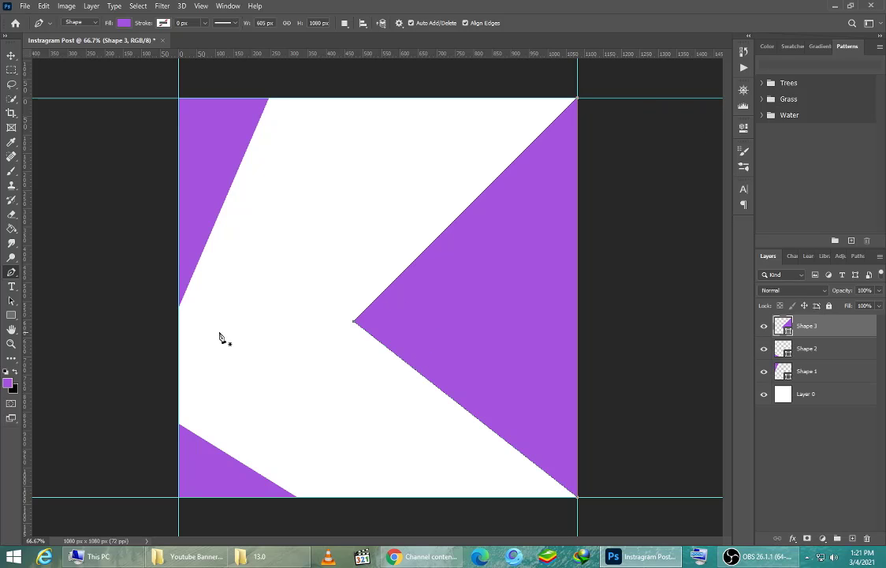
# Duplicate the large purple triangle and try to distort the copy's corners toward the canvas's upper edge and the original's tip.
pyautogui.press('v')
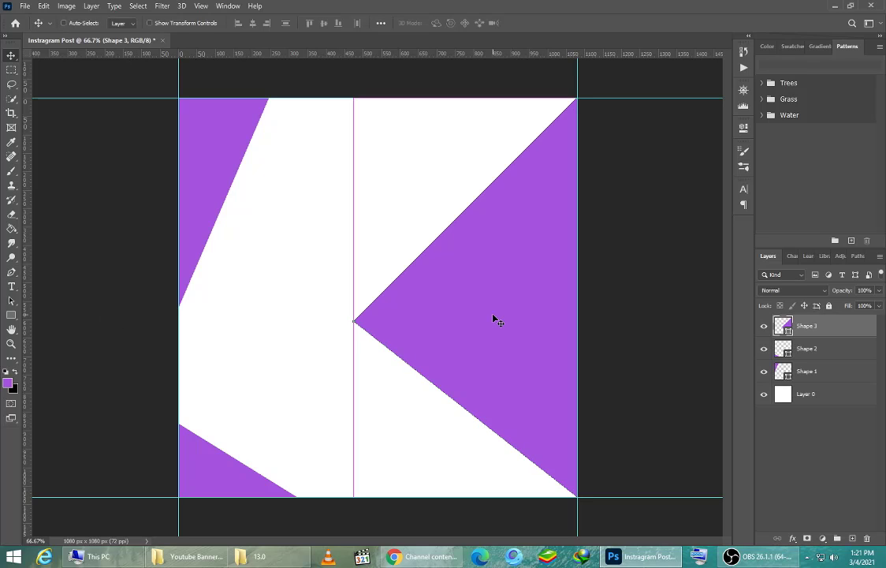
pyautogui.hotkey('ctrl', 'j')
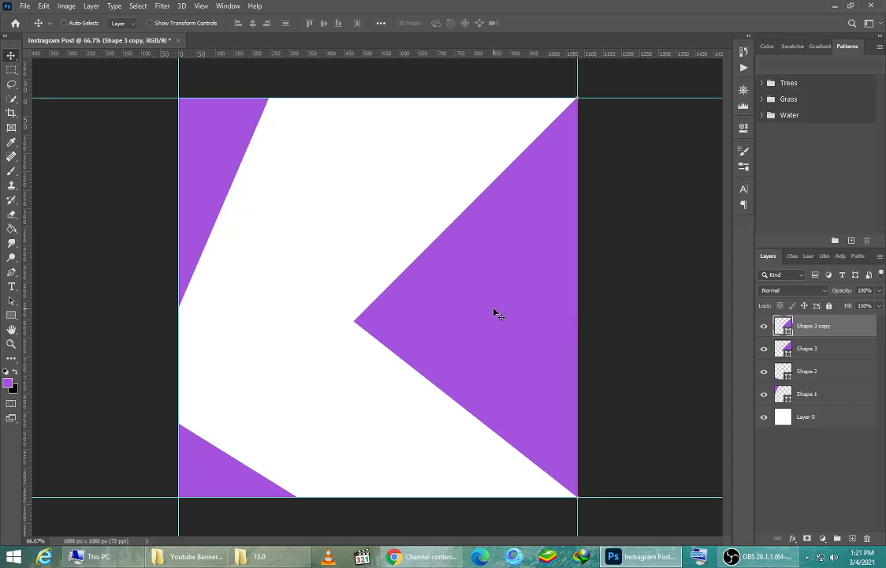
pyautogui.hotkey('ctrl', 't')
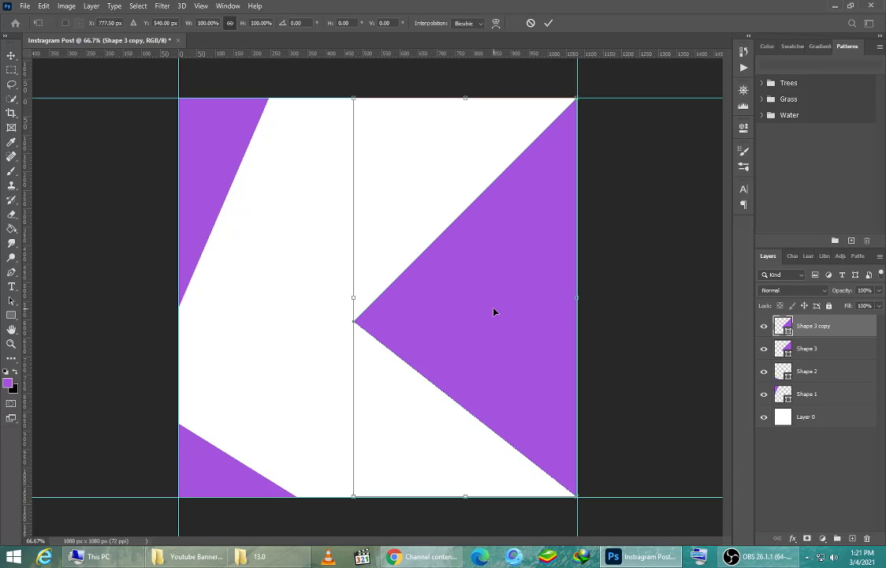
pyautogui.rightClick(552, 287)
pyautogui.click(573, 335)
pyautogui.moveTo(578, 100)
pyautogui.mouseDown()
pyautogui.moveTo(476, 95)
pyautogui.moveTo(578, 98)
pyautogui.mouseUp()
pyautogui.moveTo(354, 323); pyautogui.dragTo(370, 97)
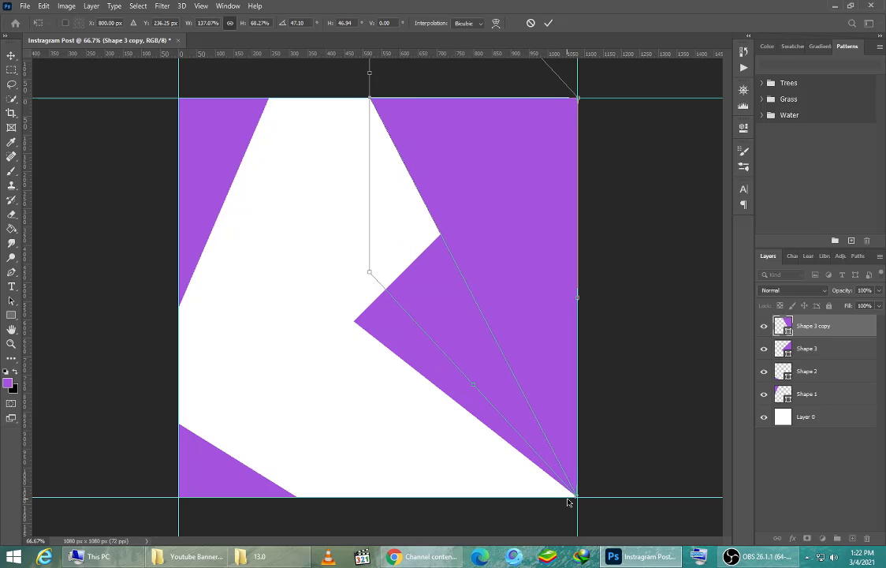
pyautogui.moveTo(578, 498); pyautogui.dragTo(354, 319)
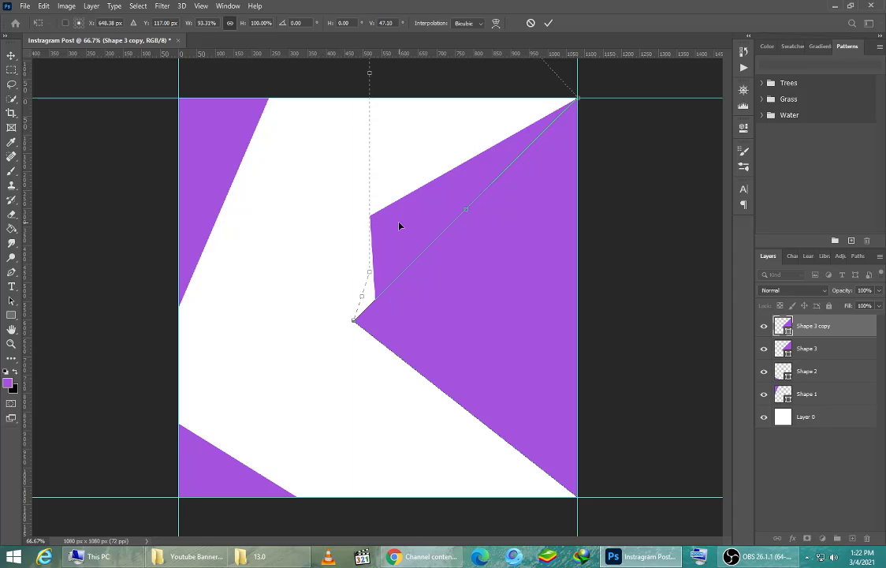
pyautogui.moveTo(370, 222); pyautogui.dragTo(253, 340)
pyautogui.moveTo(332, 230); pyautogui.dragTo(335, 296)
# Discard the distortions made to the copied triangle and delete the copy.
pyautogui.hotkey('ctrl', 'z')
pyautogui.hotkey('ctrl', 'z')
pyautogui.hotkey('ctrl', 'z')
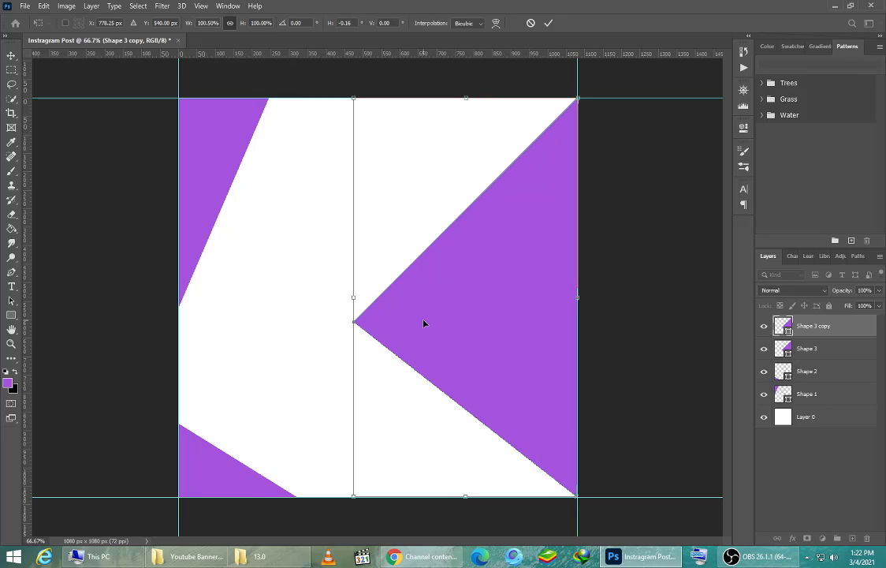
pyautogui.hotkey('ctrl', 'z')
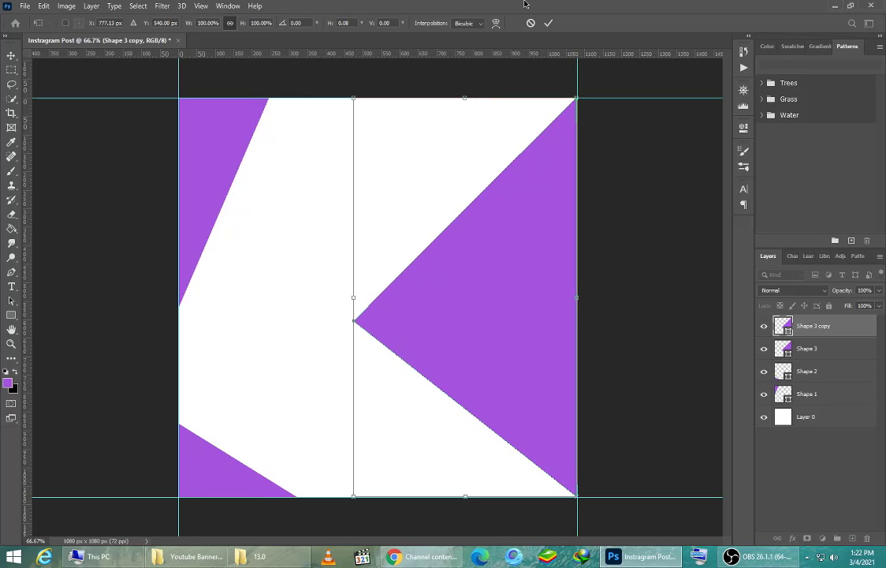
pyautogui.click(530, 24)
pyautogui.press('Delete')
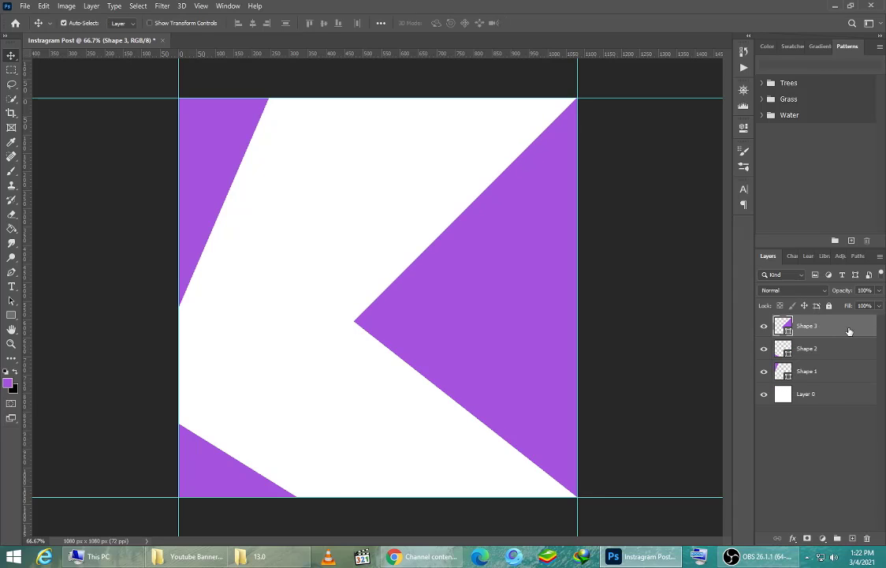
# Draw a triangle about 604 px wide and 605 px high joining the large triangle's tip, the canvas's upper edge and its upper-right corner.
pyautogui.press('p')
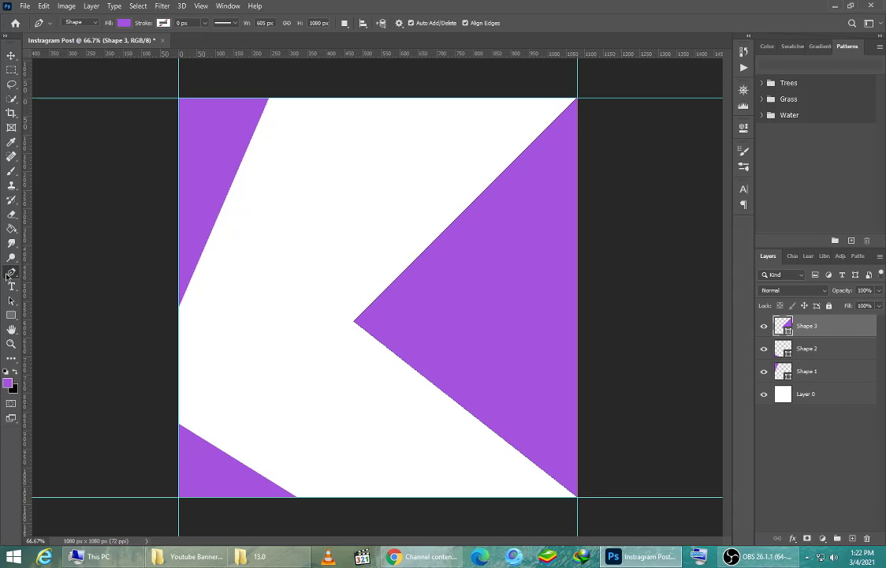
pyautogui.click(578, 102)
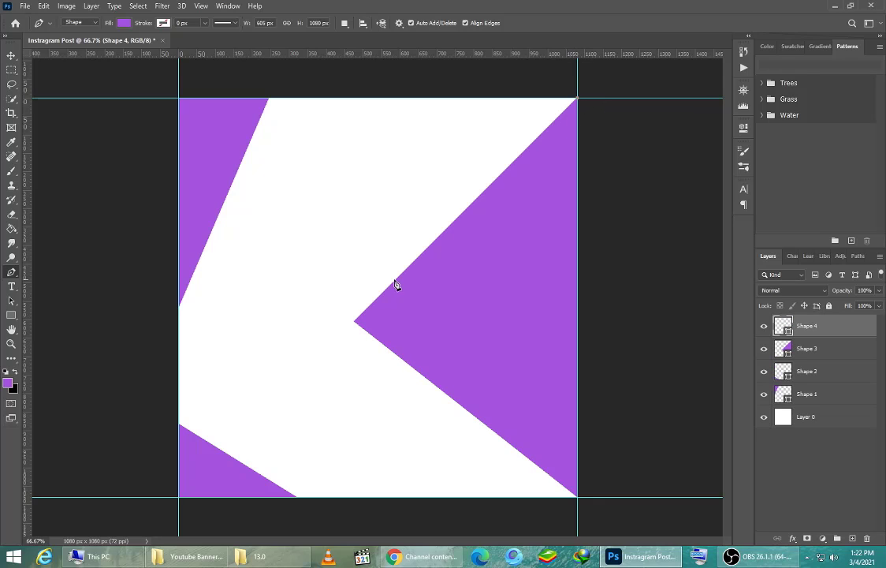
pyautogui.click(356, 322)
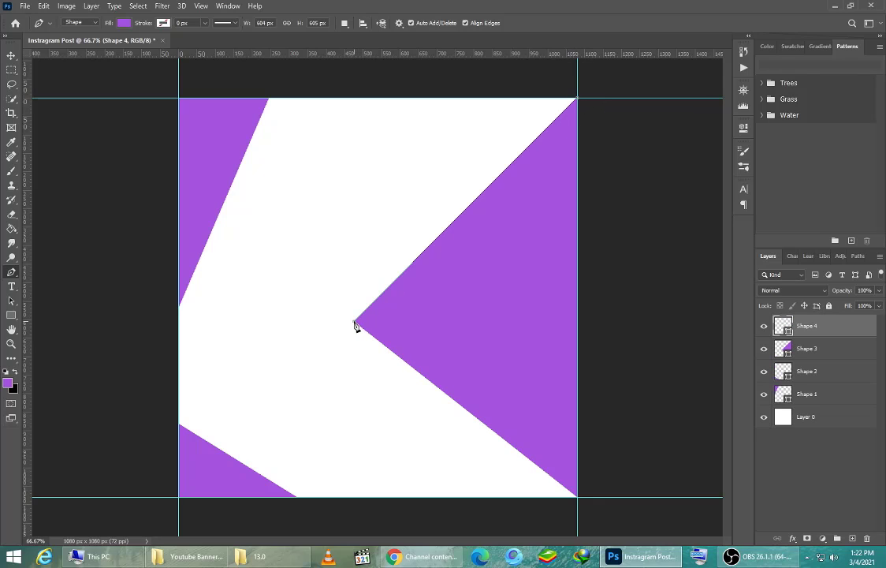
pyautogui.click(442, 99)
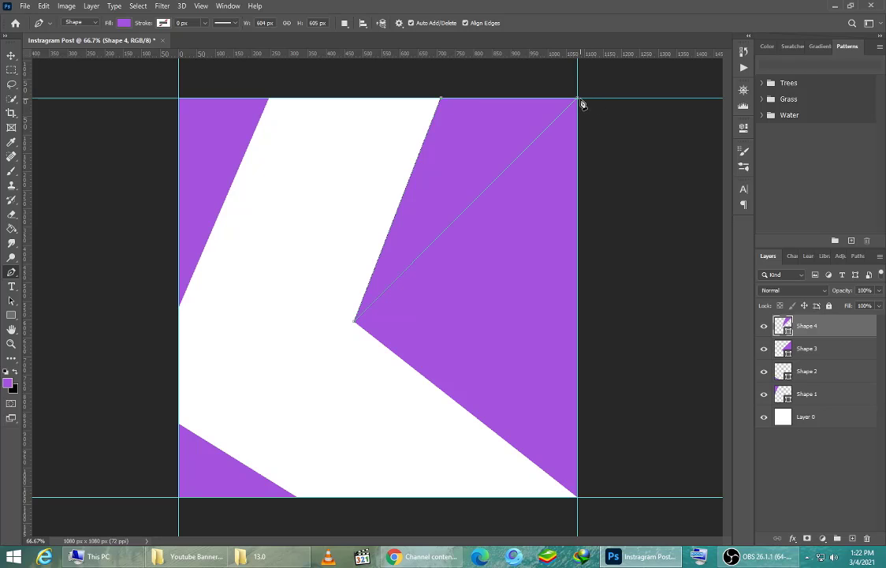
pyautogui.click(579, 102)
pyautogui.click(355, 322)
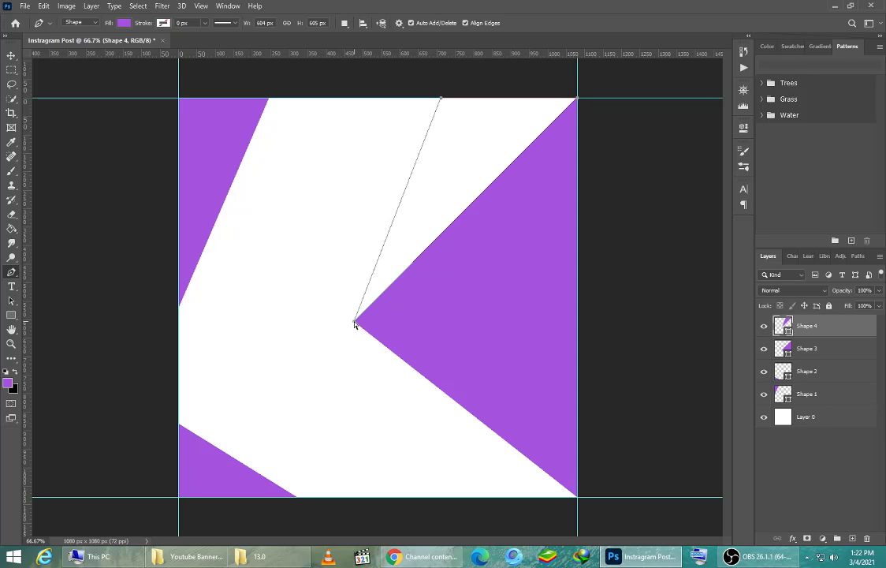
pyautogui.click(440, 100)
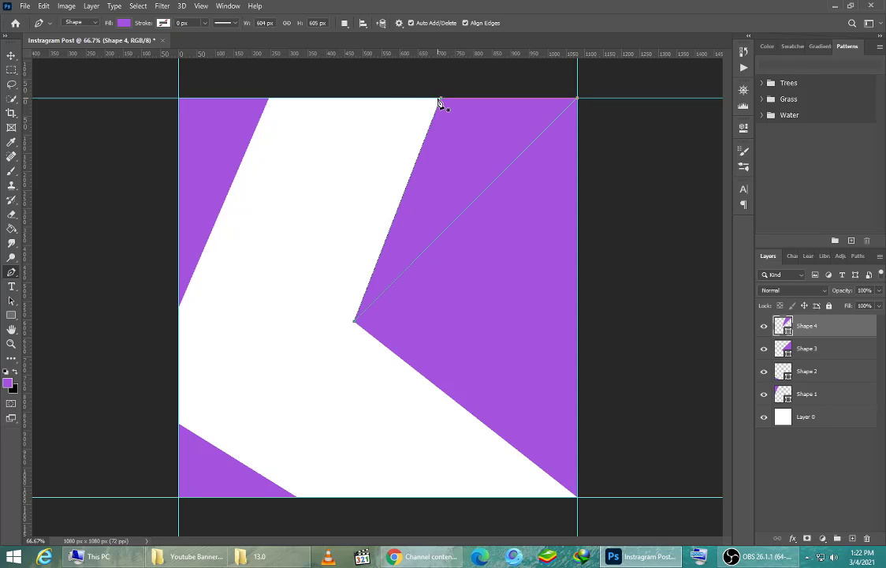
# Recolor the newly drawn upper triangle to bright violet (#920ef0).
pyautogui.doubleClick(789, 334)
pyautogui.moveTo(502, 277); pyautogui.dragTo(528, 263)
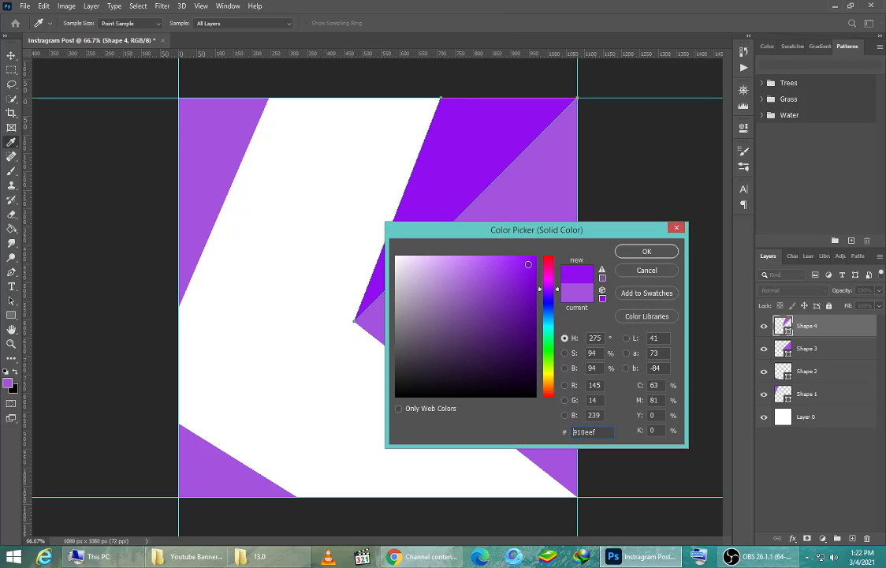
pyautogui.click(638, 255)
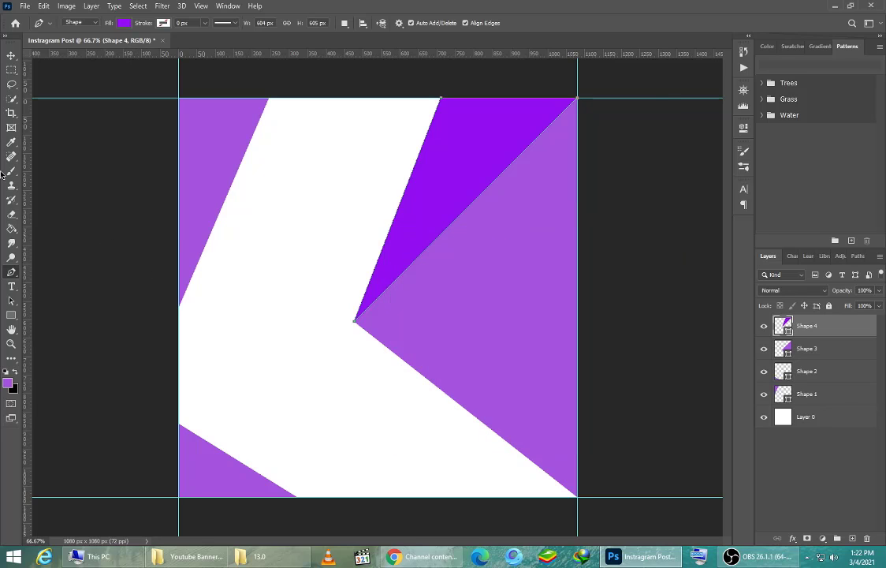
# Duplicate the bright violet triangle and move the copy about 390 px left and 204 px down.
pyautogui.click(11, 57)
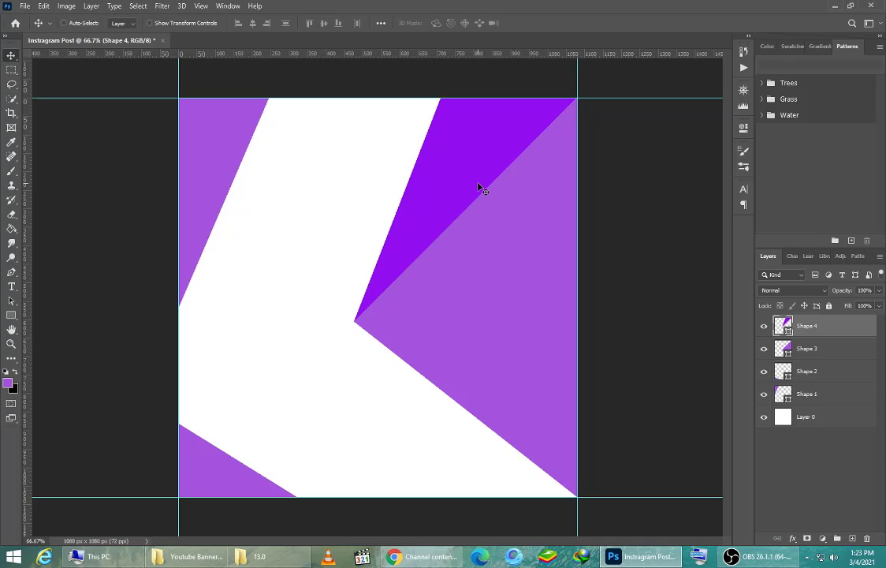
pyautogui.hotkey('ctrl', 'j')
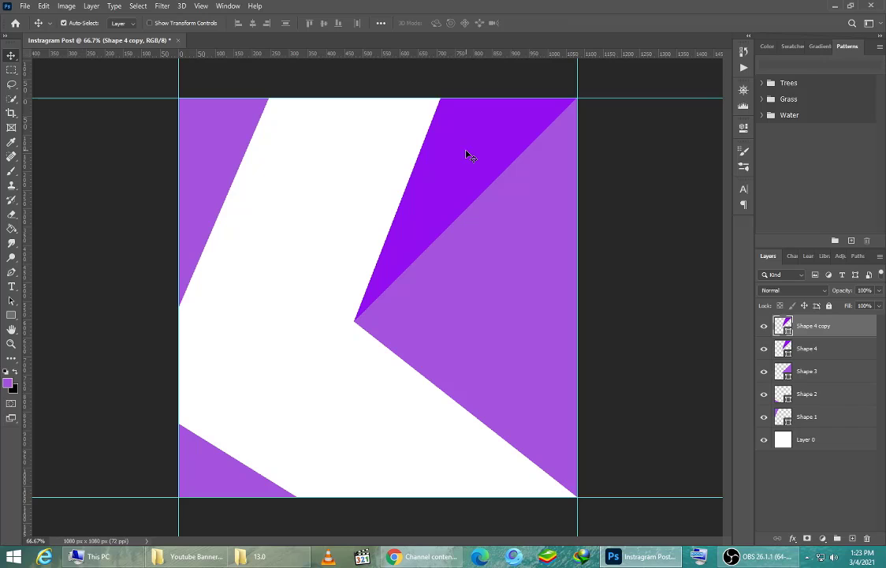
pyautogui.hotkey('ctrl', 't')
pyautogui.rightClick(467, 153)
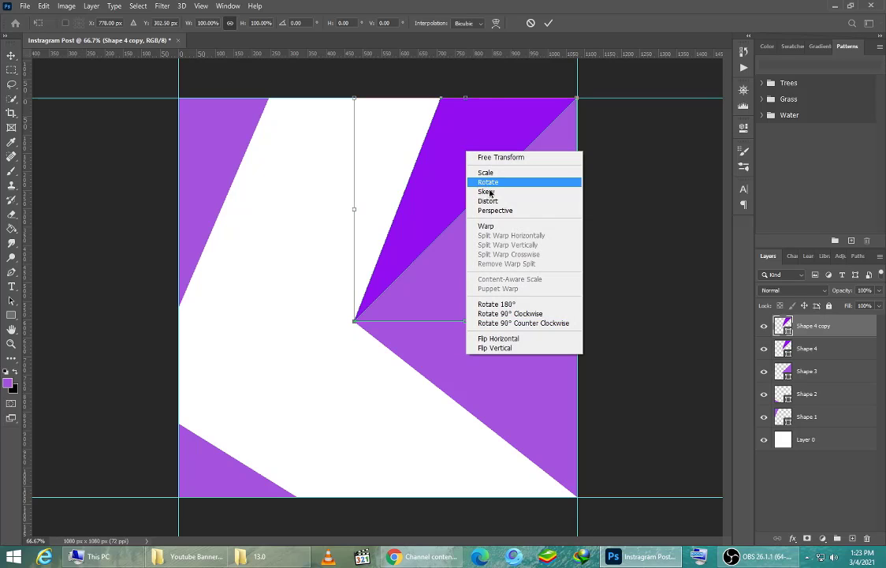
pyautogui.click(493, 202)
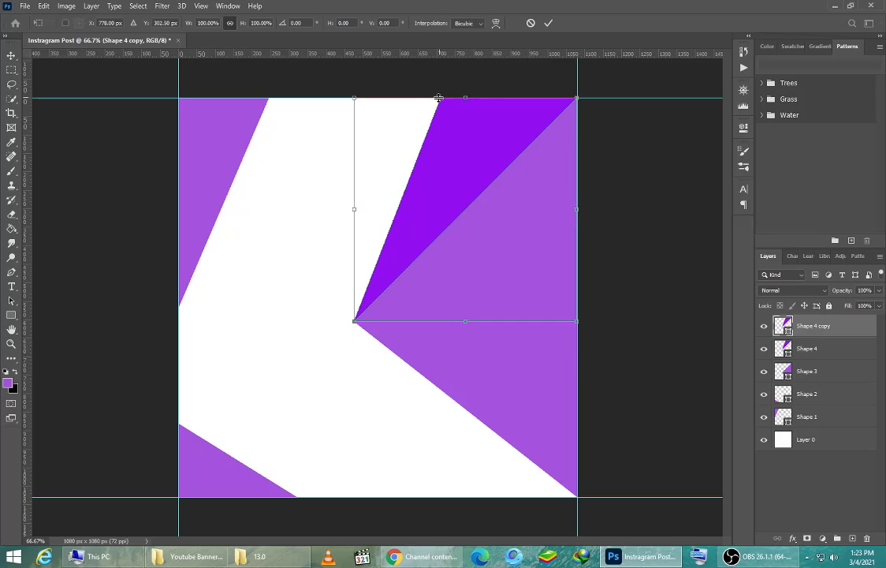
pyautogui.moveTo(440, 101); pyautogui.dragTo(297, 176)
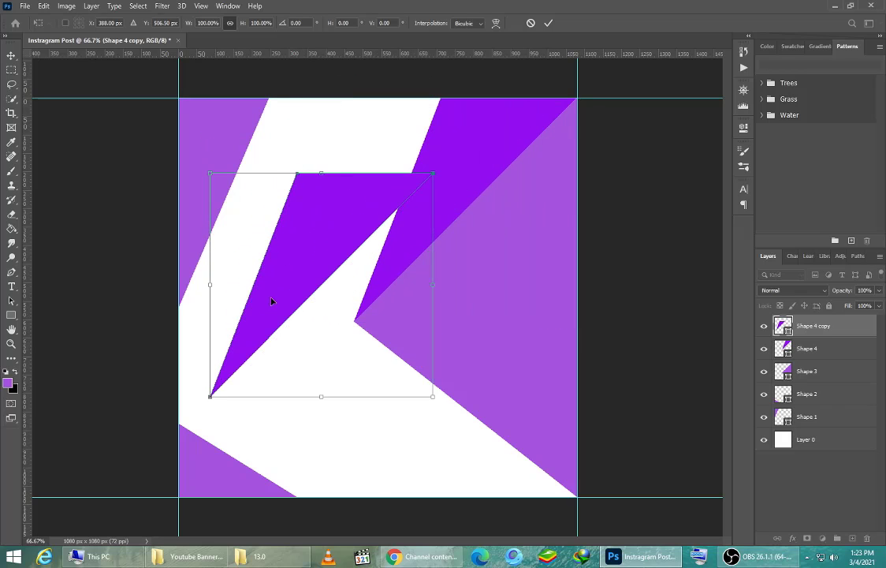
# Distort the violet copy so it adjoins the original's left side, with its base on the canvas's upper edge and both tips meeting.
pyautogui.rightClick(319, 280)
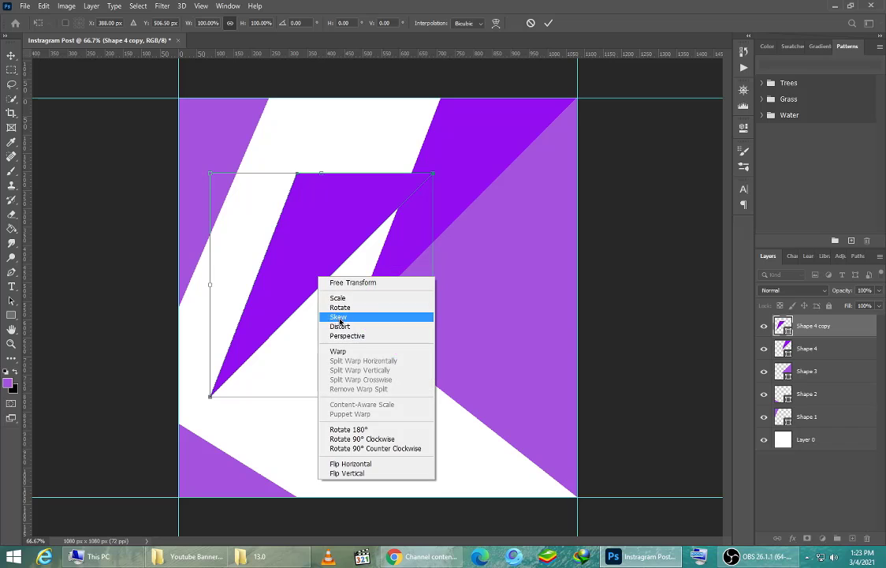
pyautogui.click(337, 326)
pyautogui.moveTo(211, 400); pyautogui.dragTo(345, 390)
pyautogui.moveTo(358, 244); pyautogui.dragTo(366, 167)
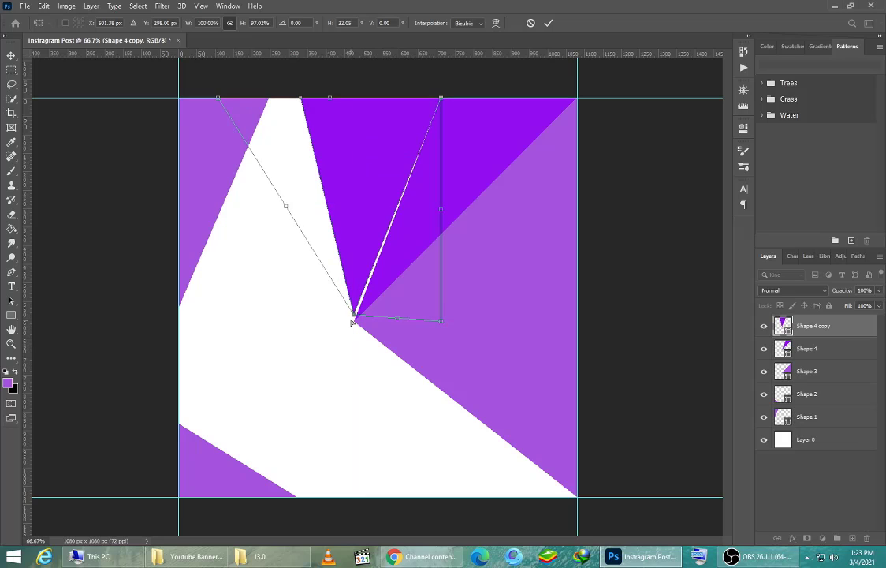
pyautogui.moveTo(356, 317); pyautogui.dragTo(356, 323)
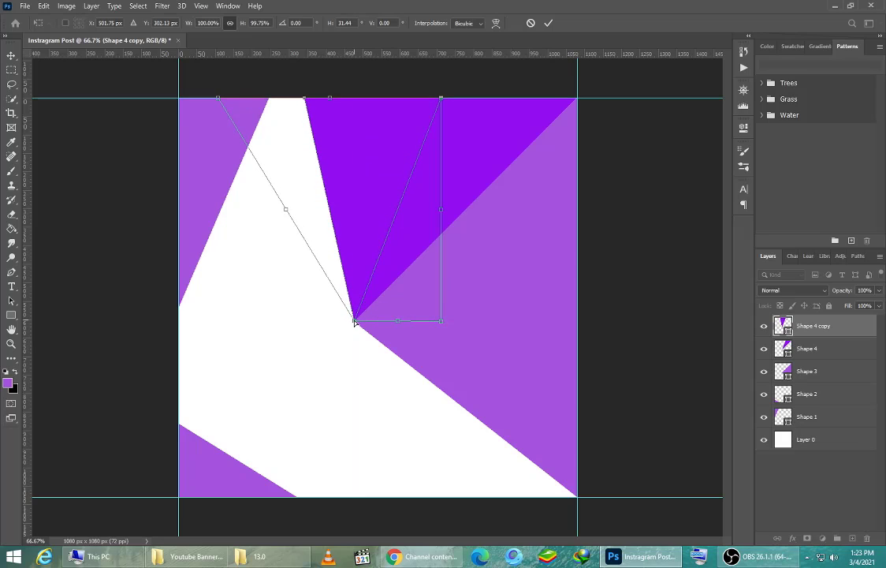
pyautogui.click(549, 23)
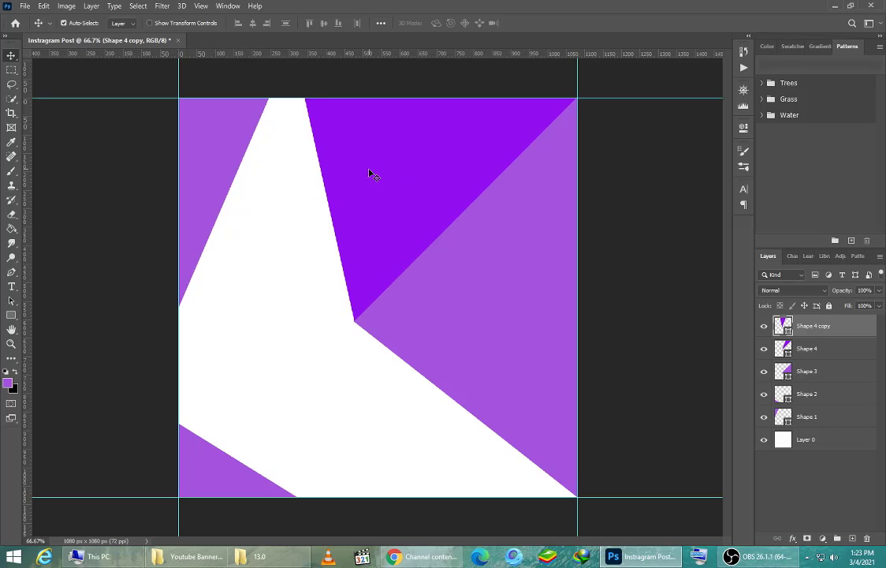
# Recolor the distorted triangle copy to cyan (#0bc3d4).
pyautogui.doubleClick(788, 332)
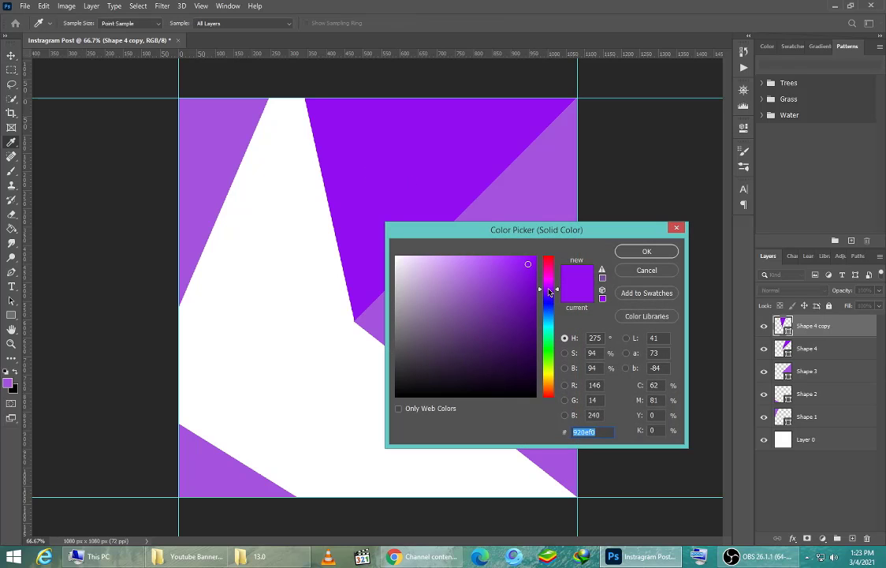
pyautogui.moveTo(550, 292); pyautogui.dragTo(556, 317)
pyautogui.moveTo(556, 322)
pyautogui.mouseDown()
pyautogui.moveTo(550, 337)
pyautogui.moveTo(550, 327)
pyautogui.mouseUp()
pyautogui.moveTo(500, 291)
pyautogui.mouseDown()
pyautogui.moveTo(475, 272)
pyautogui.moveTo(478, 260)
pyautogui.moveTo(517, 256)
pyautogui.moveTo(520, 291)
pyautogui.moveTo(529, 280)
pyautogui.mouseUp()
pyautogui.click(631, 251)
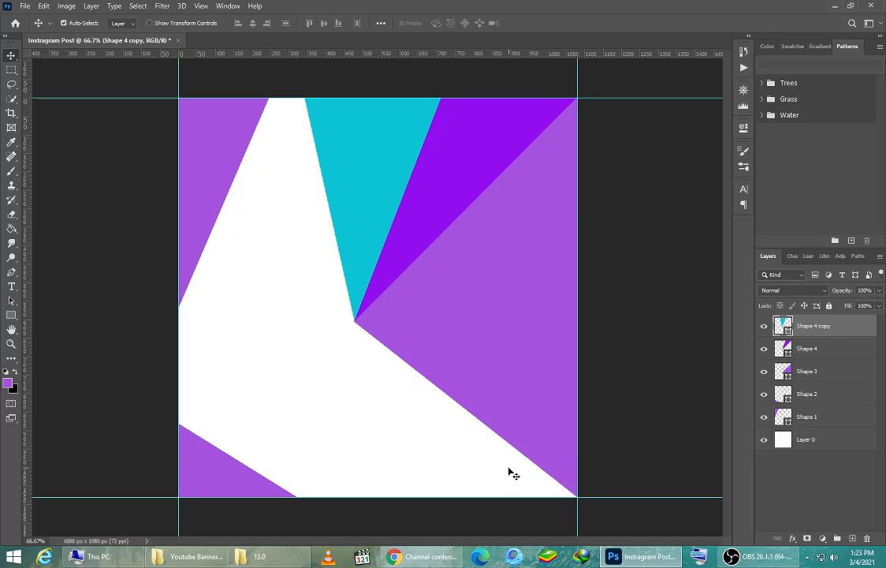
# Draw a 1080 x 1080 px rectangle covering the whole canvas and place it behind all the triangles, just above Layer 0.
pyautogui.click(11, 315)
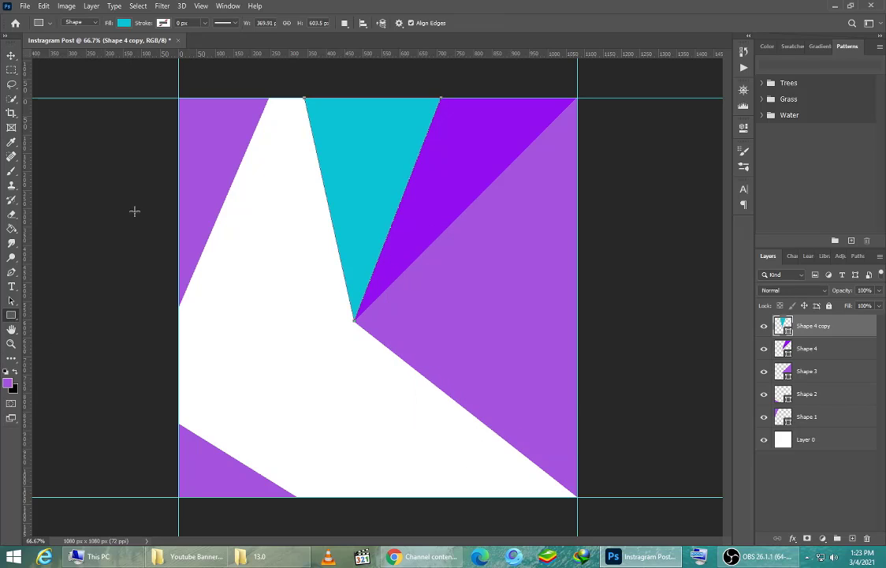
pyautogui.moveTo(173, 101); pyautogui.dragTo(576, 500)
pyautogui.moveTo(812, 327); pyautogui.dragTo(818, 464)
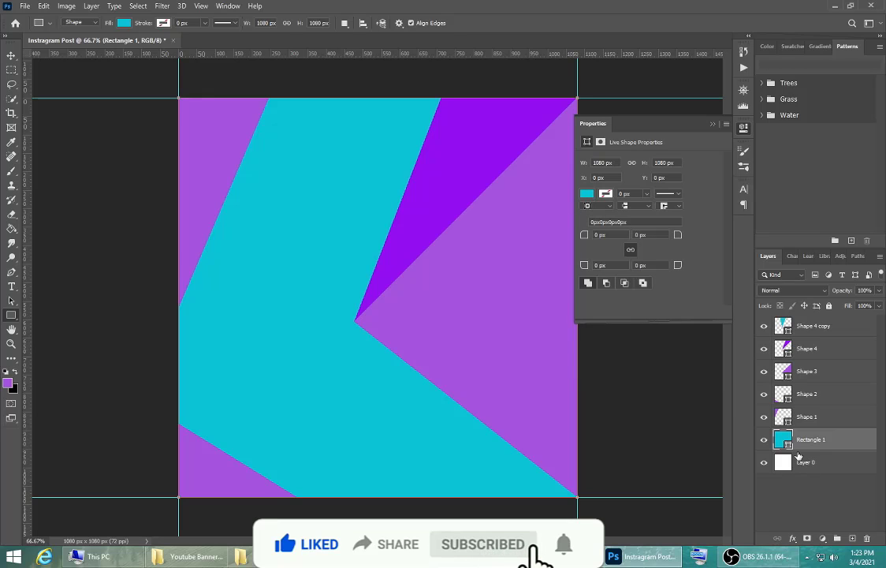
# Recolor the full-canvas background rectangle to orange (#d48f0b).
pyautogui.doubleClick(789, 446)
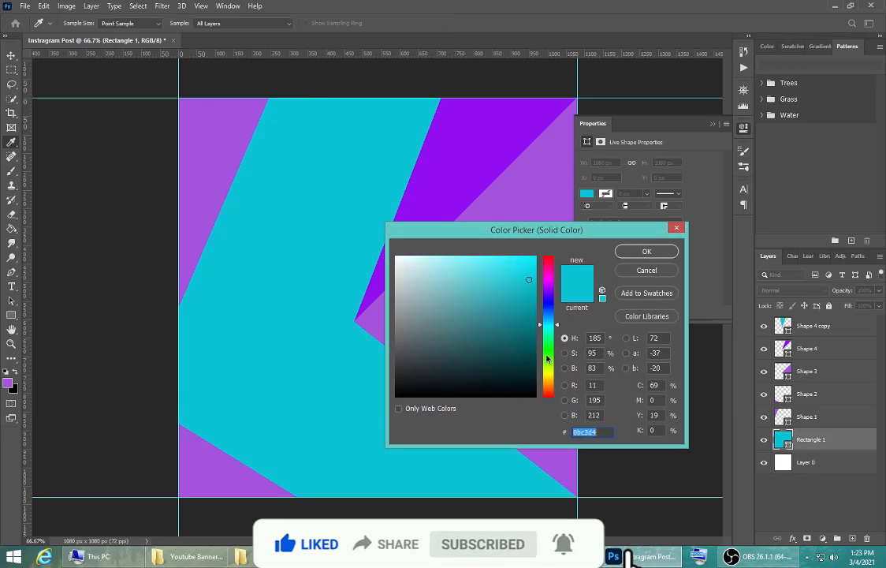
pyautogui.click(547, 376)
pyautogui.moveTo(547, 379); pyautogui.dragTo(547, 384)
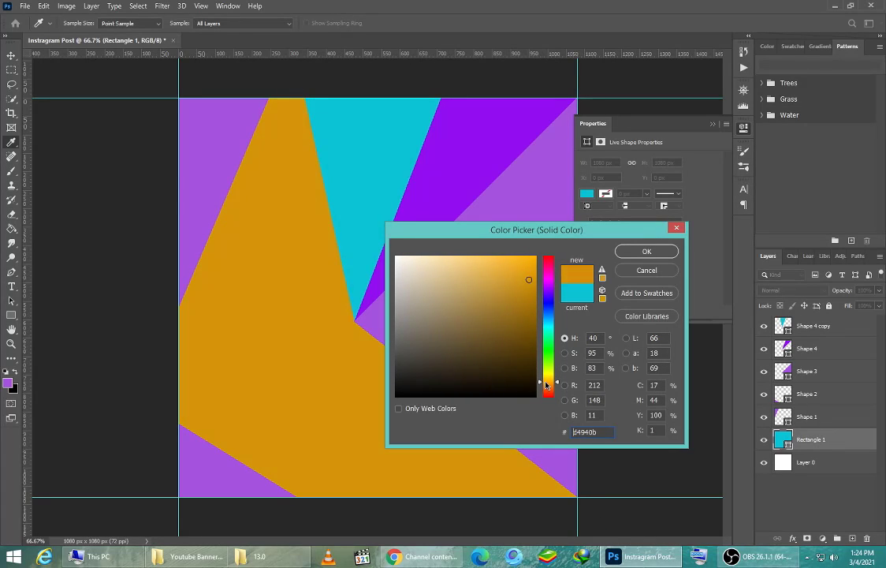
pyautogui.click(646, 251)
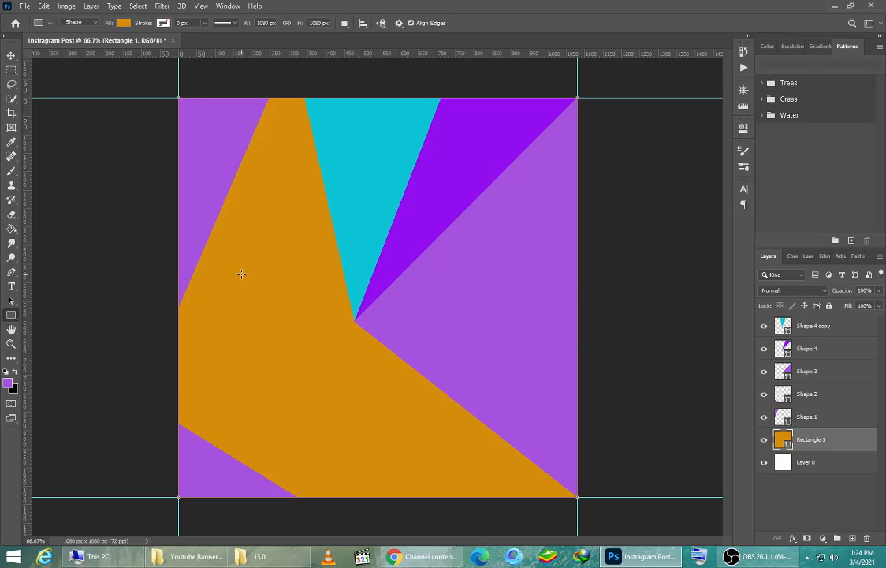
# Draw a four-sided shape about 594 px wide and 380 px high between the cyan triangle's right side and the canvas's right edge.
pyautogui.click(11, 273)
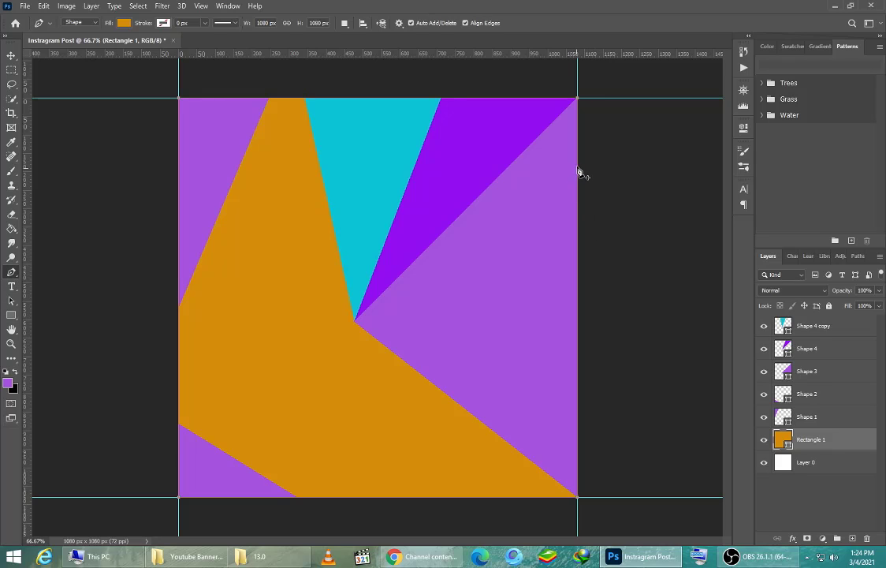
pyautogui.click(578, 281)
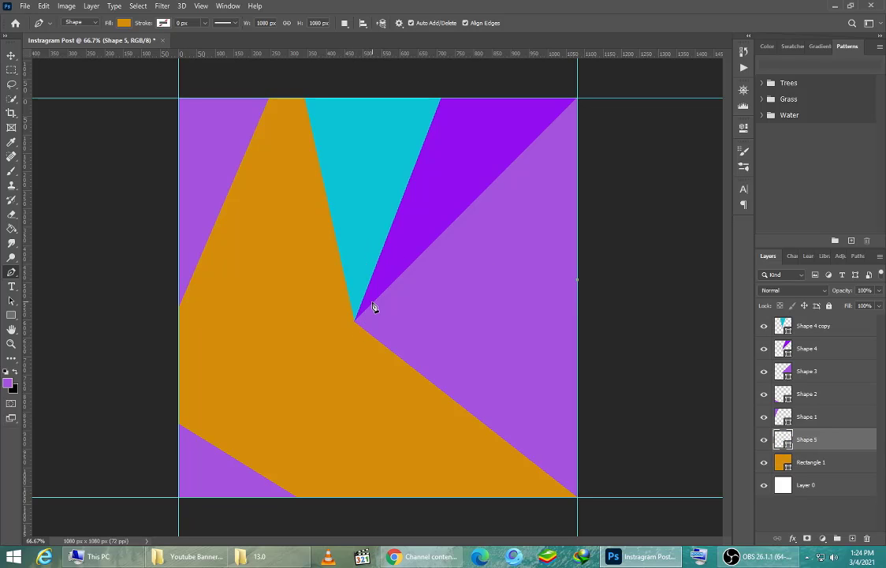
pyautogui.click(357, 314)
pyautogui.click(578, 280)
pyautogui.click(412, 174)
pyautogui.click(578, 183)
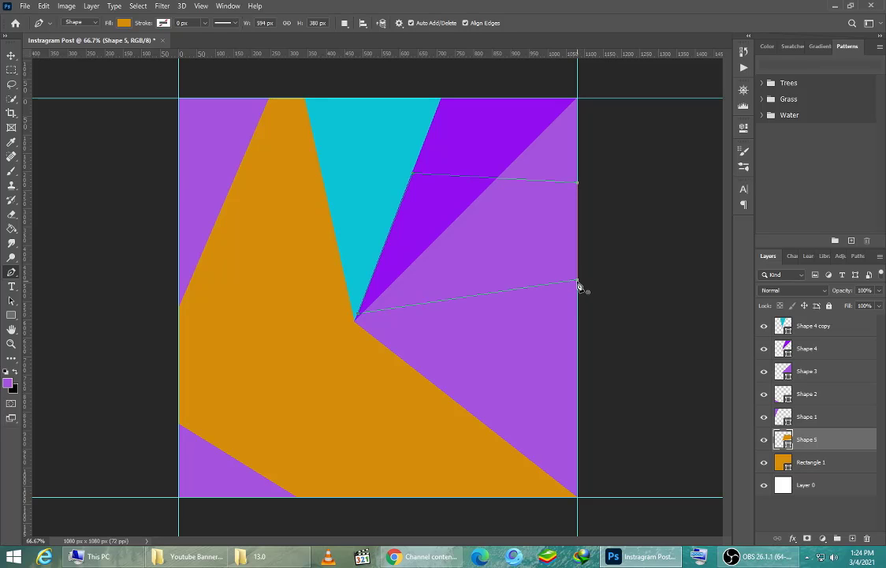
# Try a tan fill (#ae8e4f) on the four-sided shape, then sample the background's orange for it instead.
pyautogui.doubleClick(786, 440)
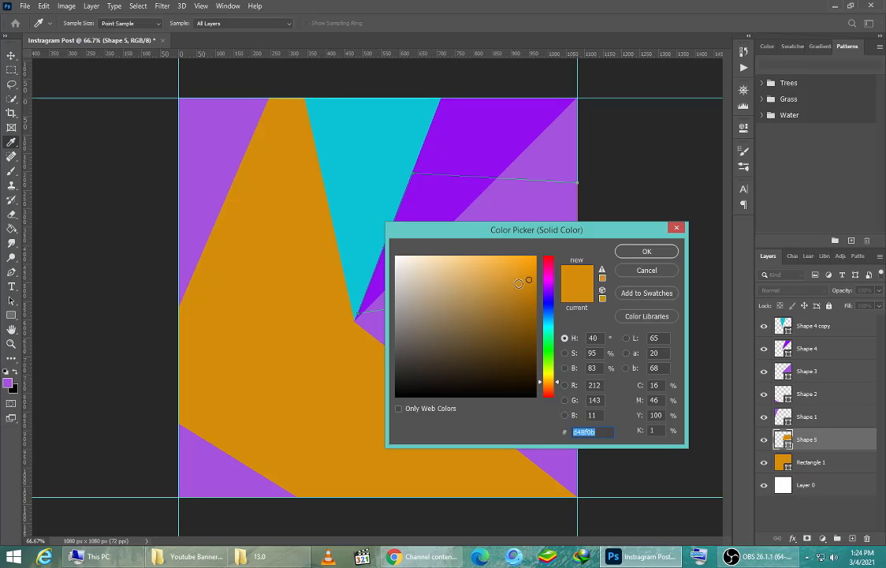
pyautogui.moveTo(516, 286)
pyautogui.mouseDown()
pyautogui.moveTo(457, 269)
pyautogui.moveTo(474, 302)
pyautogui.mouseUp()
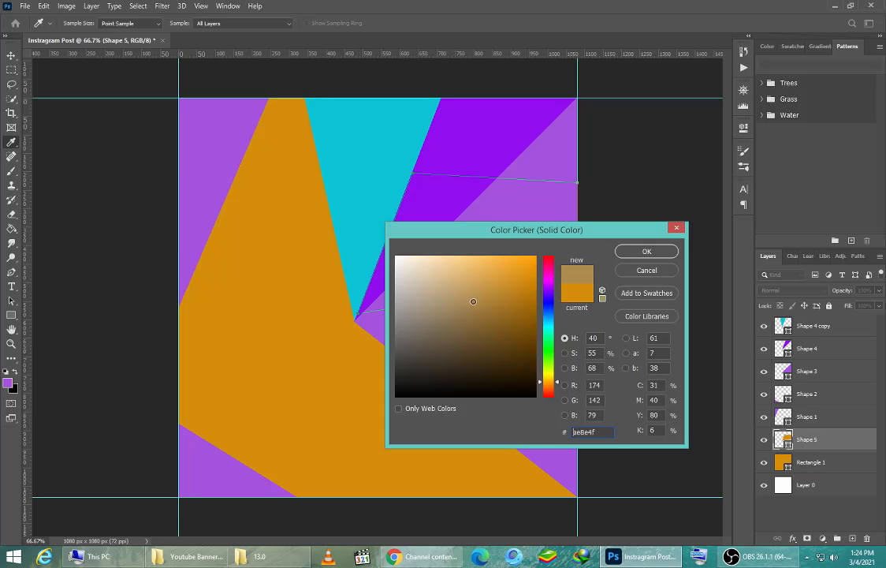
pyautogui.click(279, 271)
pyautogui.click(654, 253)
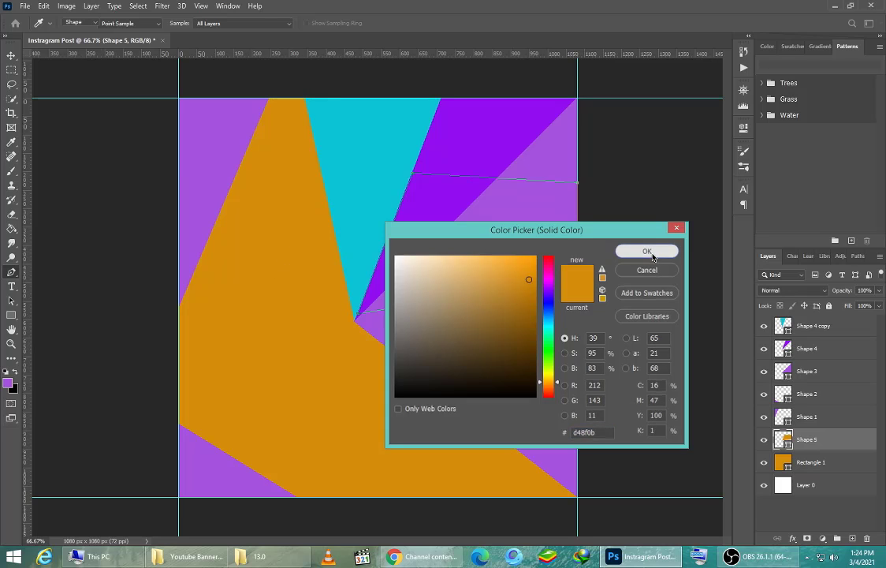
# Bring the orange four-sided shape in front of all other shapes and scale it to 99.49%.
pyautogui.moveTo(813, 451); pyautogui.dragTo(790, 318)
pyautogui.click(11, 56)
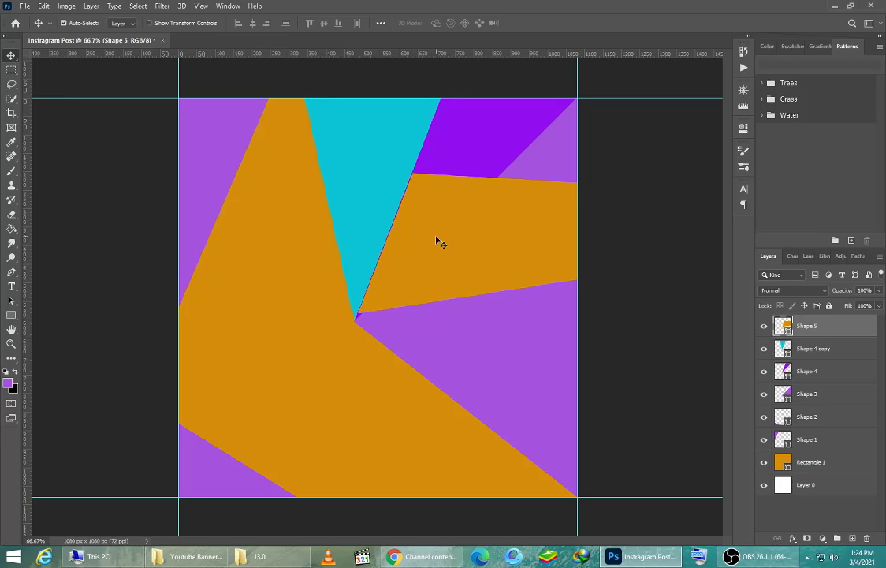
pyautogui.hotkey('ctrl', 't')
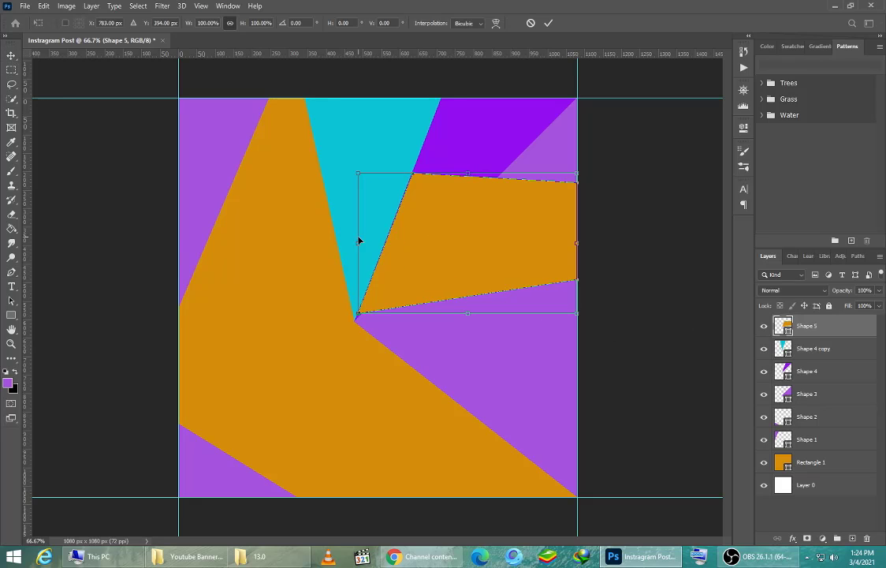
pyautogui.moveTo(357, 244); pyautogui.dragTo(359, 242)
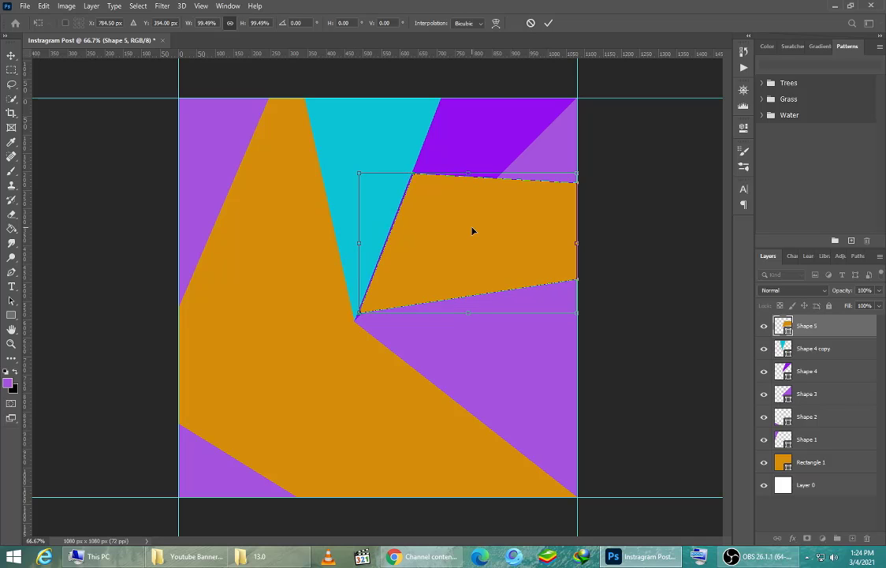
# Distort the orange four-sided shape so its upper-left corner meets the cyan triangle's slanted edge.
pyautogui.scroll(5, 438, 223)
pyautogui.rightClick(437, 223)
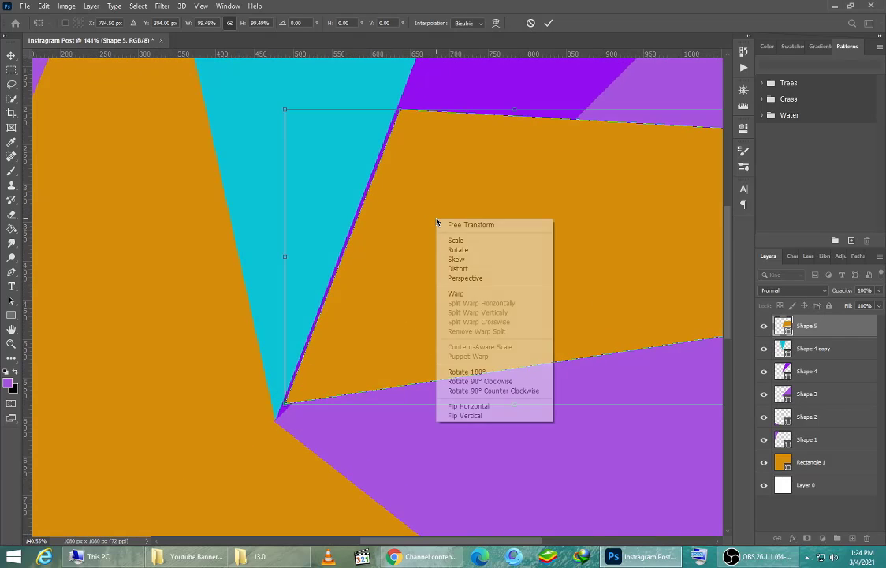
pyautogui.click(471, 270)
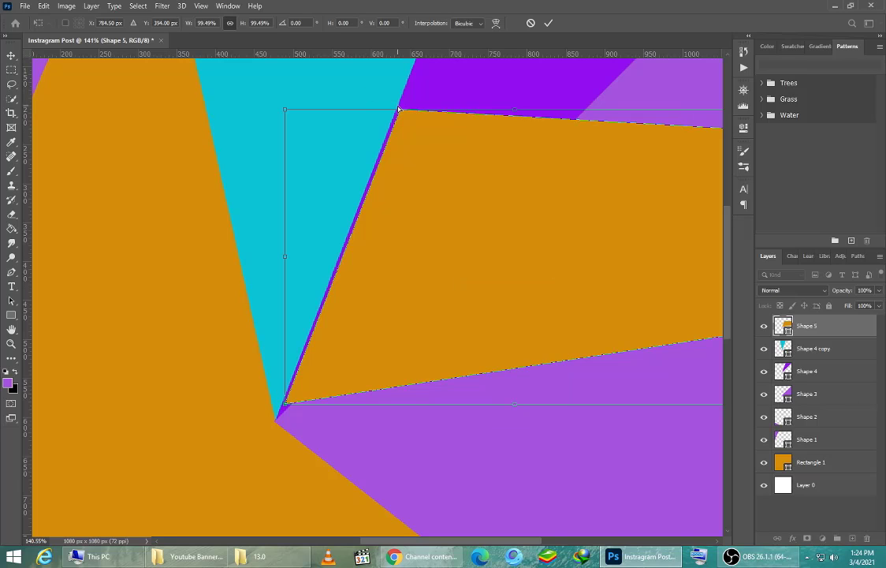
pyautogui.moveTo(400, 110); pyautogui.dragTo(396, 110)
pyautogui.click(549, 23)
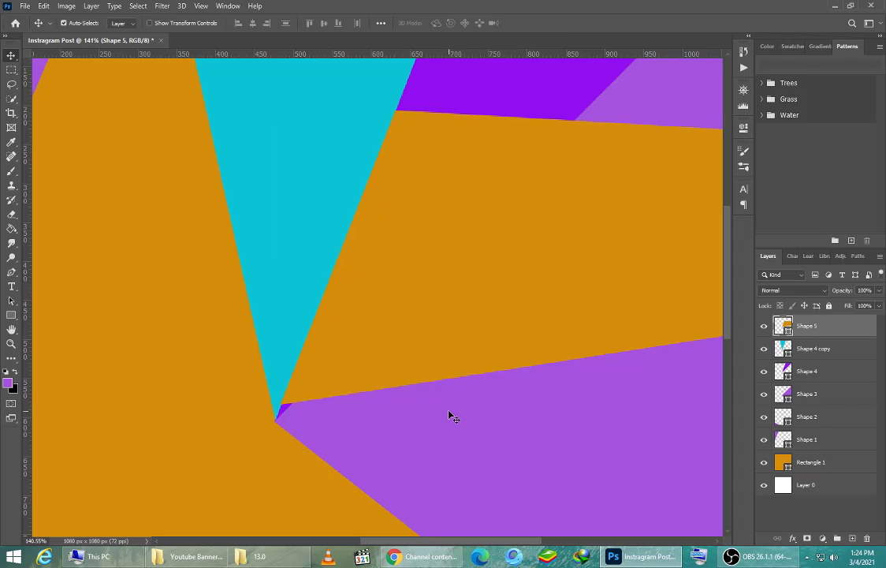
# Scale the orange four-sided shape to 101.10% so that it reaches the canvas's right edge.
pyautogui.hotkey('ctrl', '0')
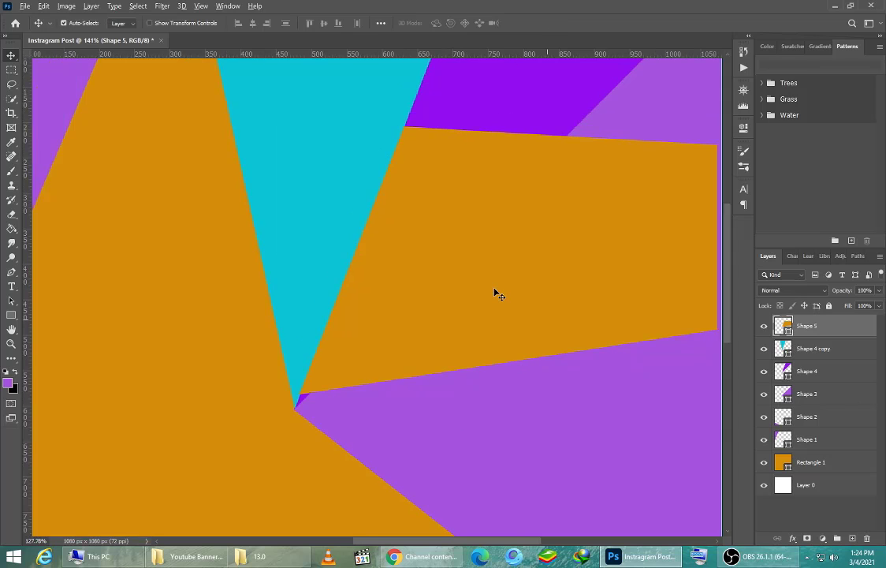
pyautogui.hotkey('ctrl', 't')
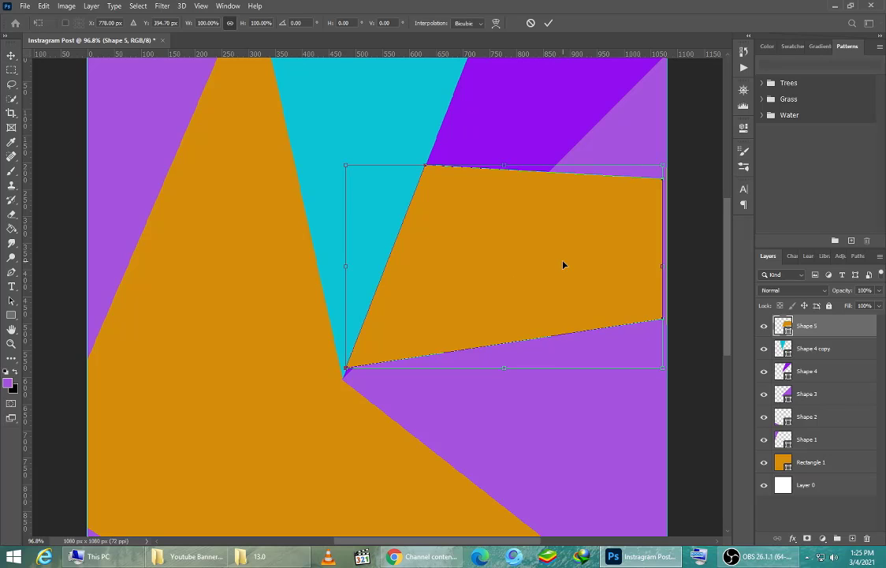
pyautogui.moveTo(663, 265); pyautogui.dragTo(667, 266)
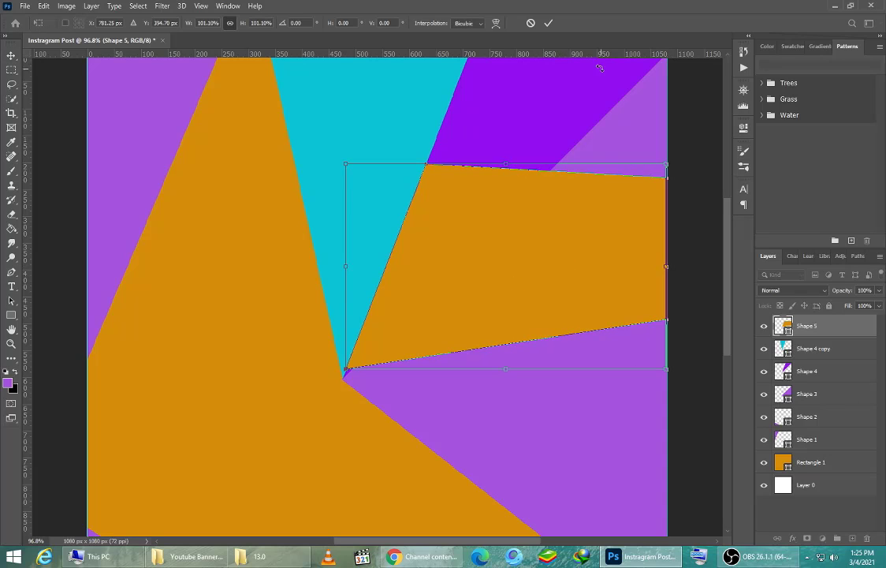
pyautogui.click(549, 23)
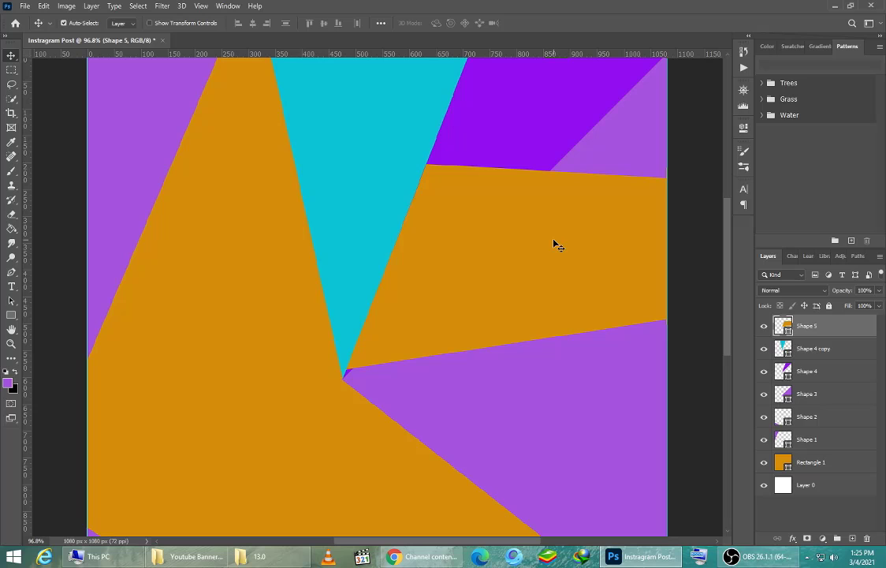
# Move the orange four-sided shape to the cyan triangle's tip and enlarge it to about 604 x 387 px, reaching the canvas's right edge.
pyautogui.scroll(-2, 555, 245)
pyautogui.moveTo(443, 280)
pyautogui.mouseDown()
pyautogui.moveTo(441, 273)
pyautogui.moveTo(442, 282)
pyautogui.mouseUp()
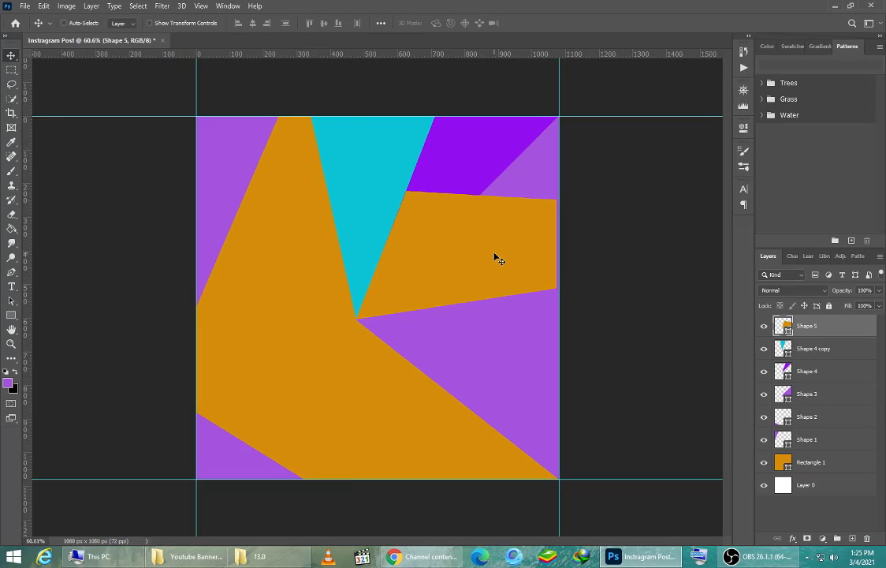
pyautogui.hotkey('ctrl', 't')
pyautogui.moveTo(556, 257); pyautogui.dragTo(565, 255)
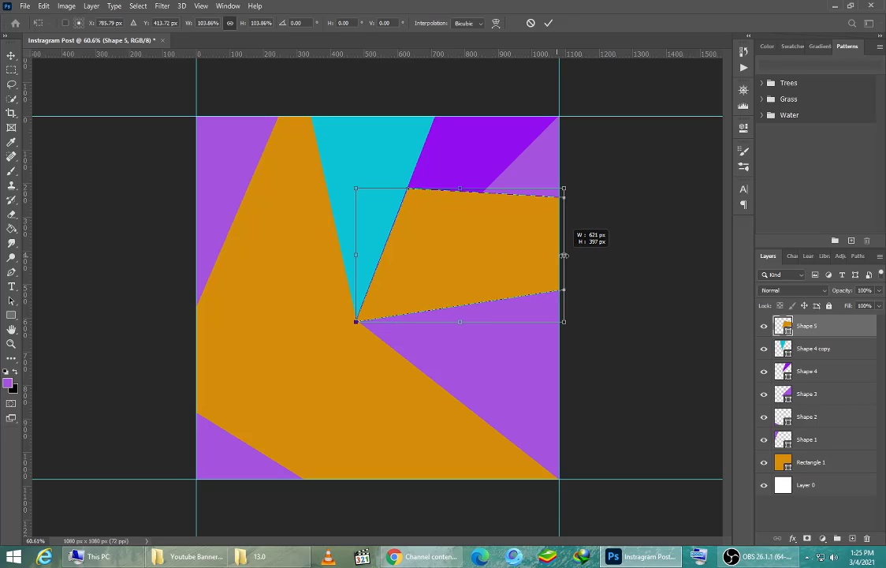
pyautogui.press('Return')
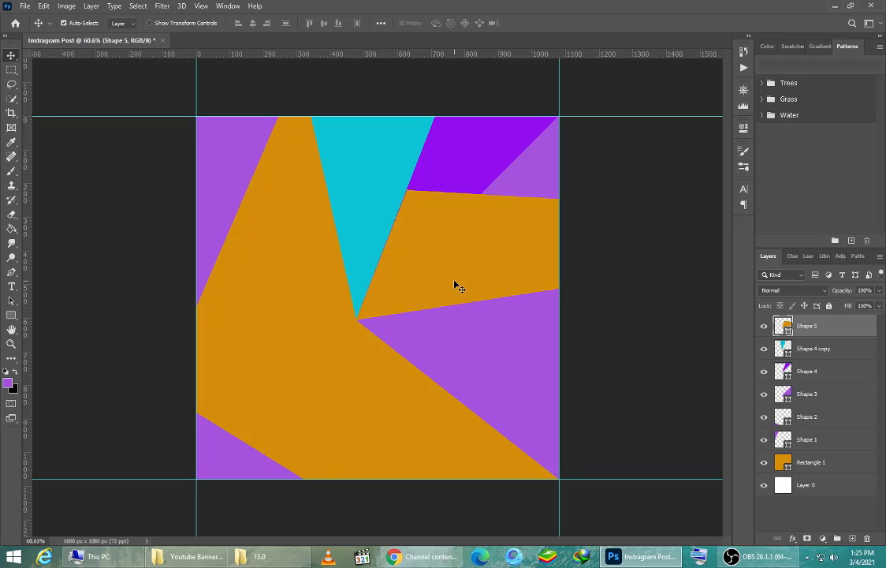
# Draw a triangle about 603 px wide and 475 px high between the canvas's lower-right corner, its bottom edge and the cyan triangle's tip.
pyautogui.click(11, 271)
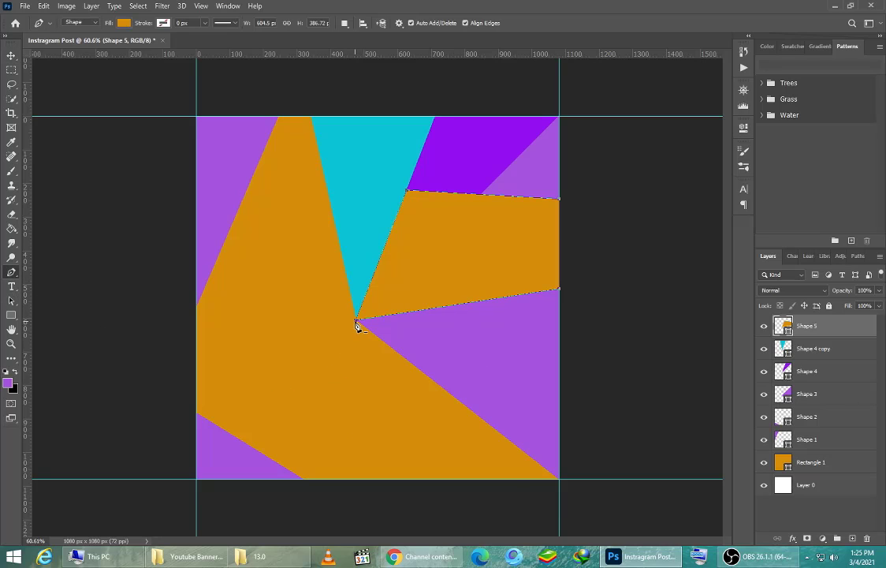
pyautogui.click(559, 479)
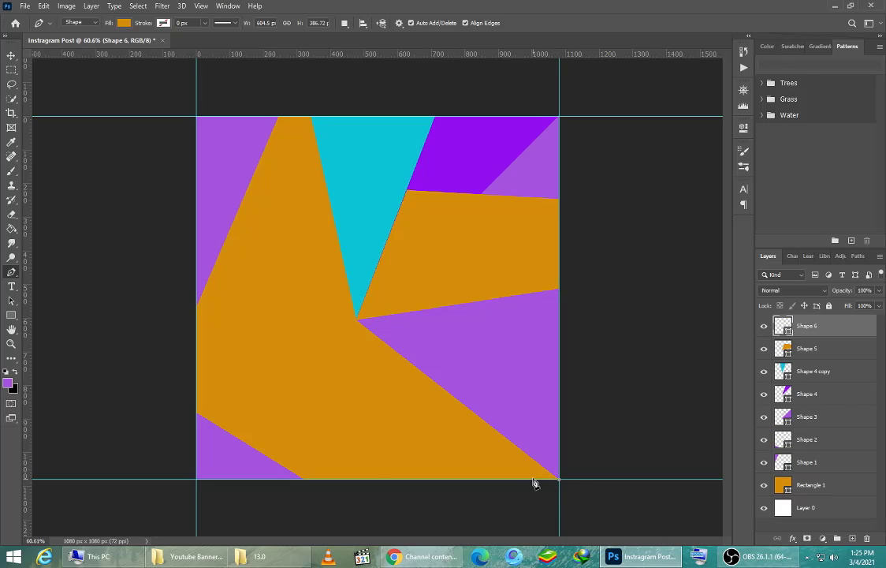
pyautogui.click(375, 480)
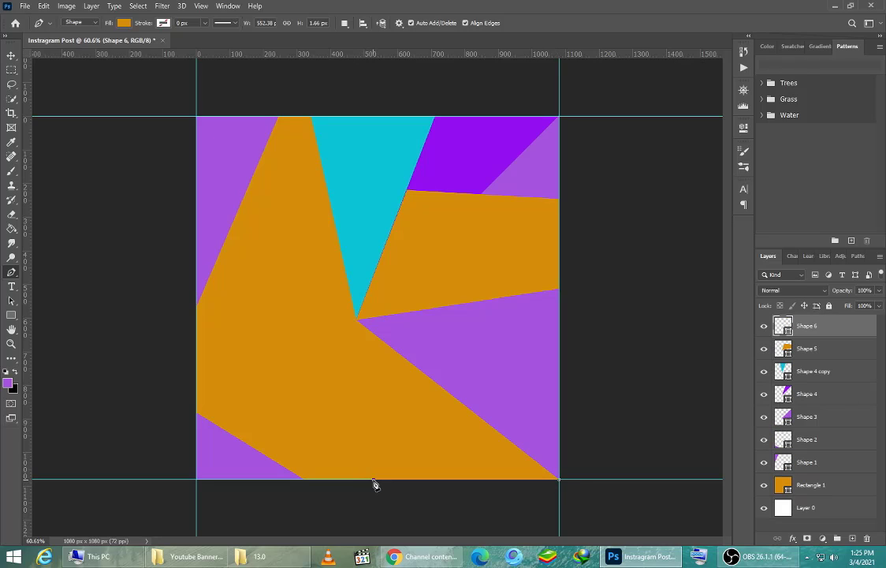
pyautogui.click(356, 320)
pyautogui.click(374, 482)
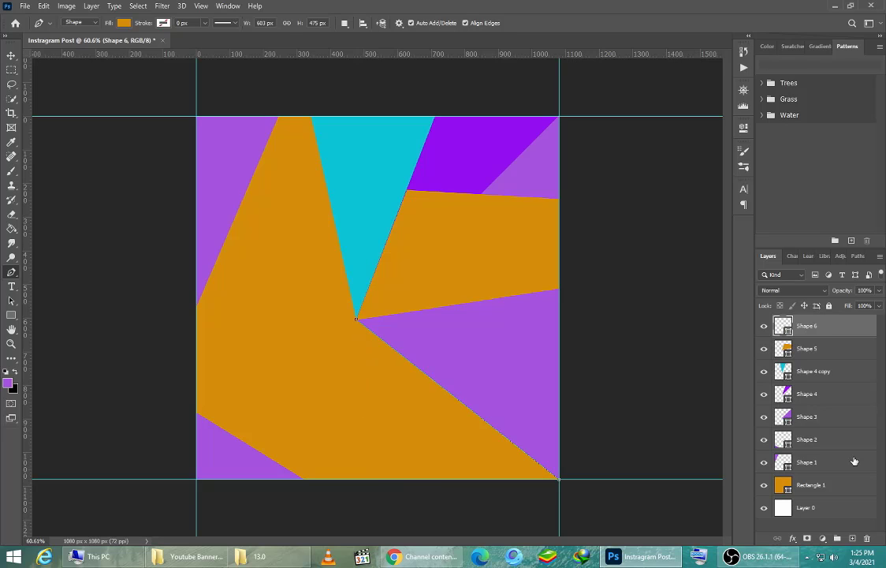
# Recolor the new lower triangle with the vivid purple (#920ef0) sampled from the shape beside the cyan triangle, then deselect it.
pyautogui.doubleClick(790, 333)
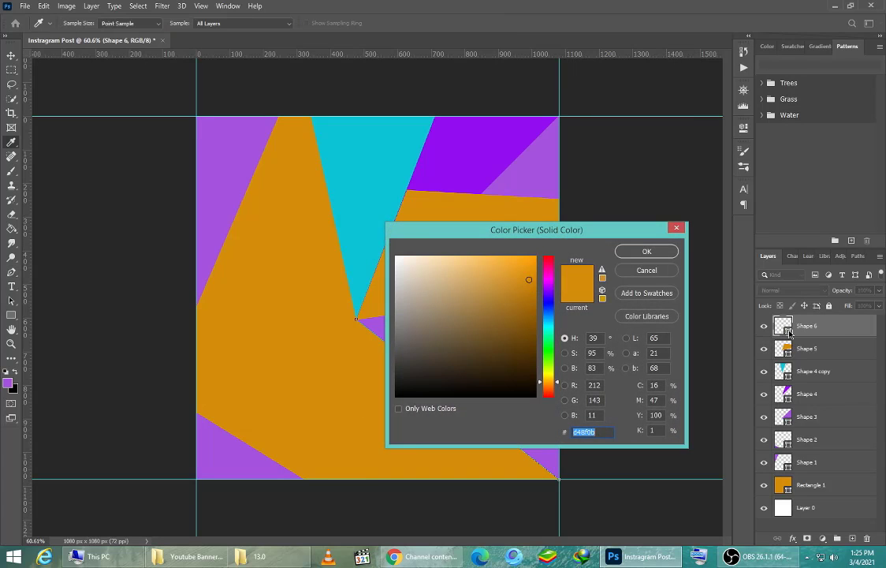
pyautogui.click(653, 274)
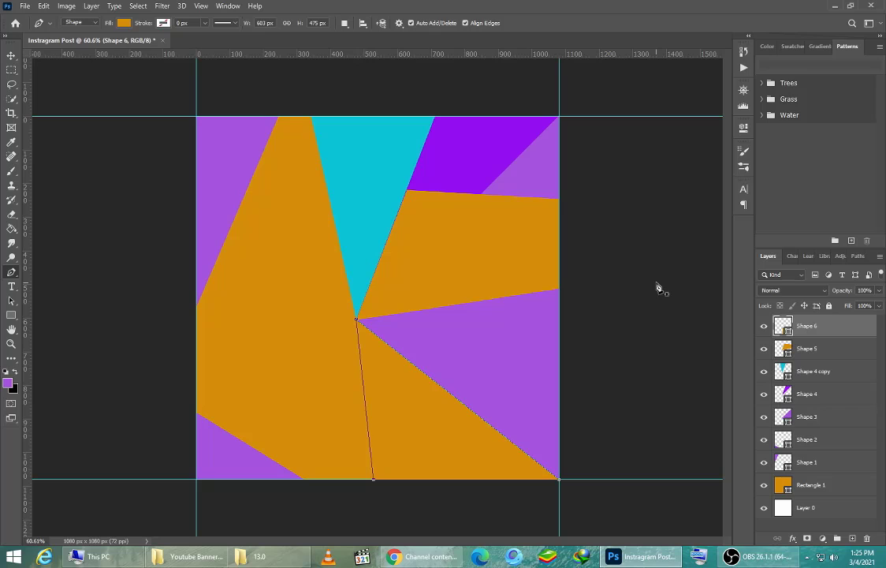
pyautogui.doubleClick(789, 332)
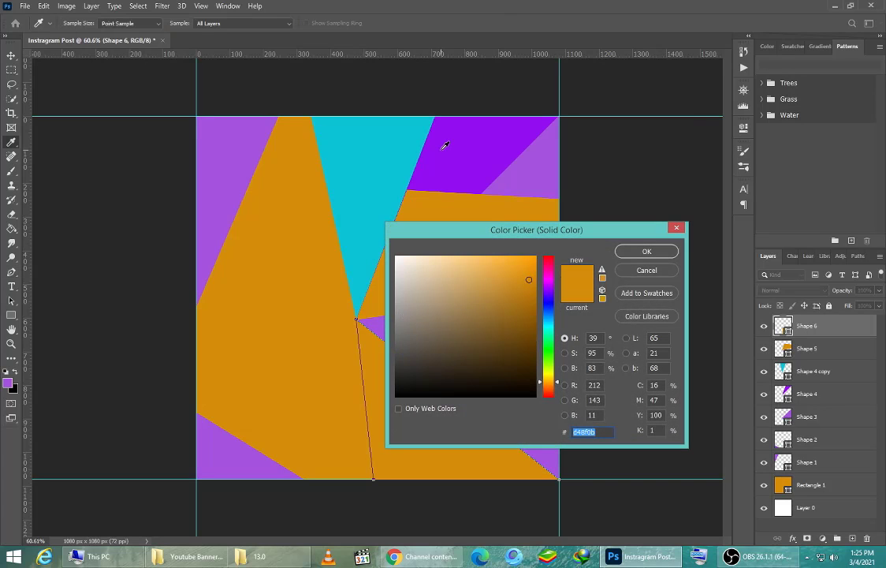
pyautogui.click(469, 152)
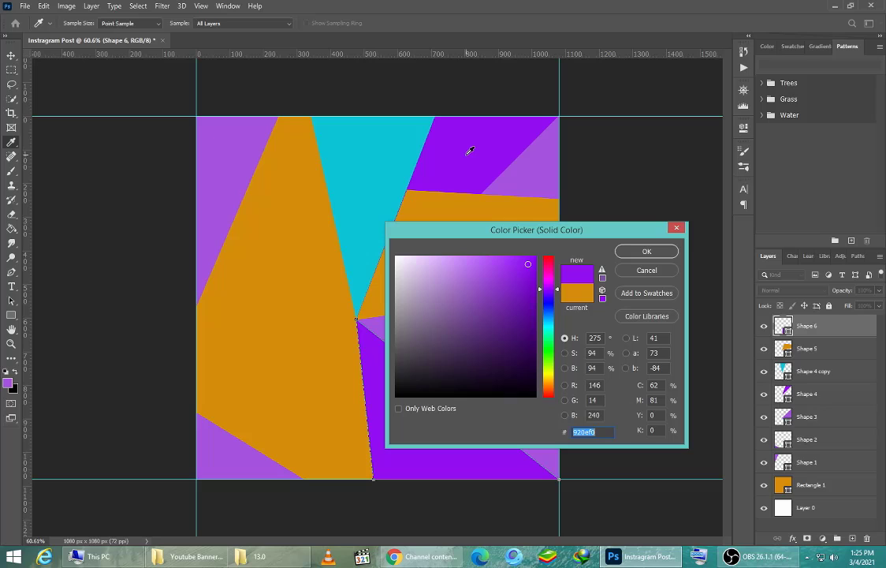
pyautogui.click(638, 257)
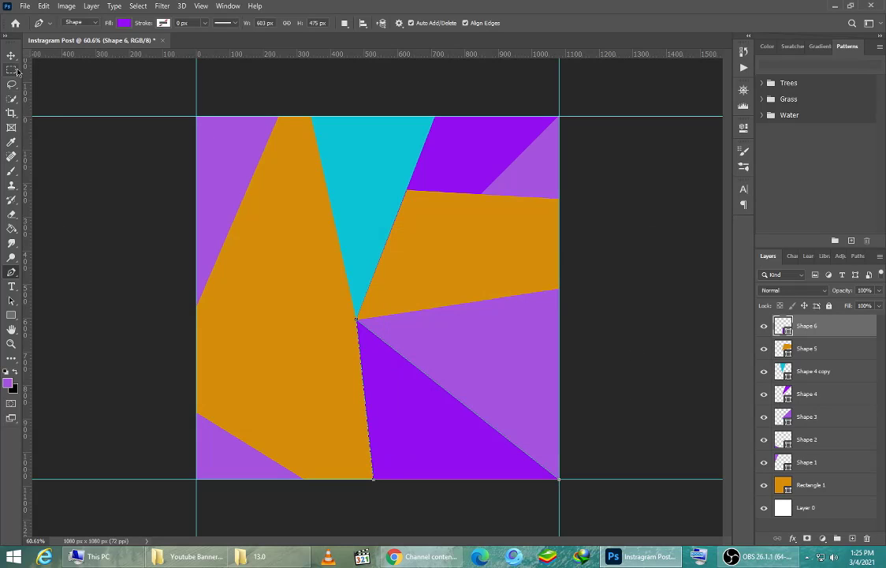
pyautogui.click(11, 55)
pyautogui.click(636, 356)
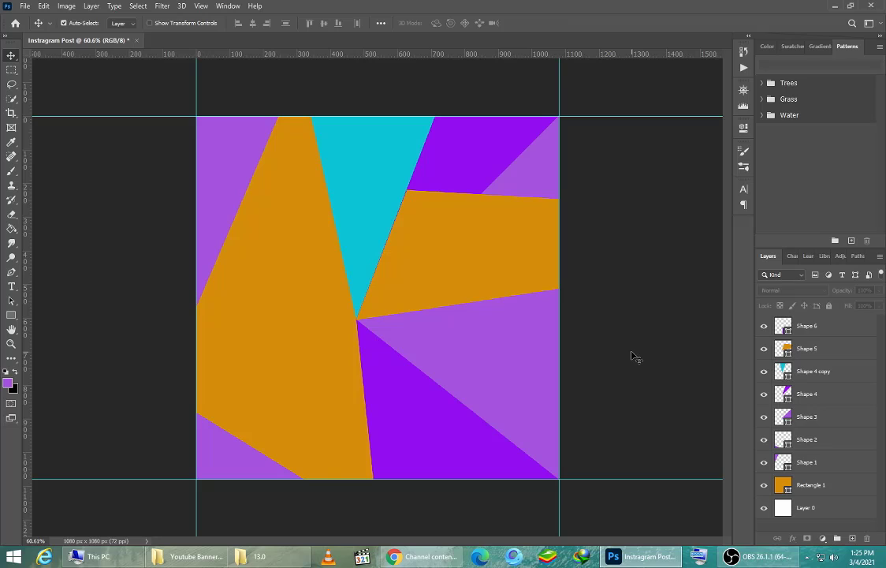
# Draw a four-sided shape about 478 px wide and 236 px high across the two lower-right purple triangles, ending at the canvas's right edge.
pyautogui.click(11, 273)
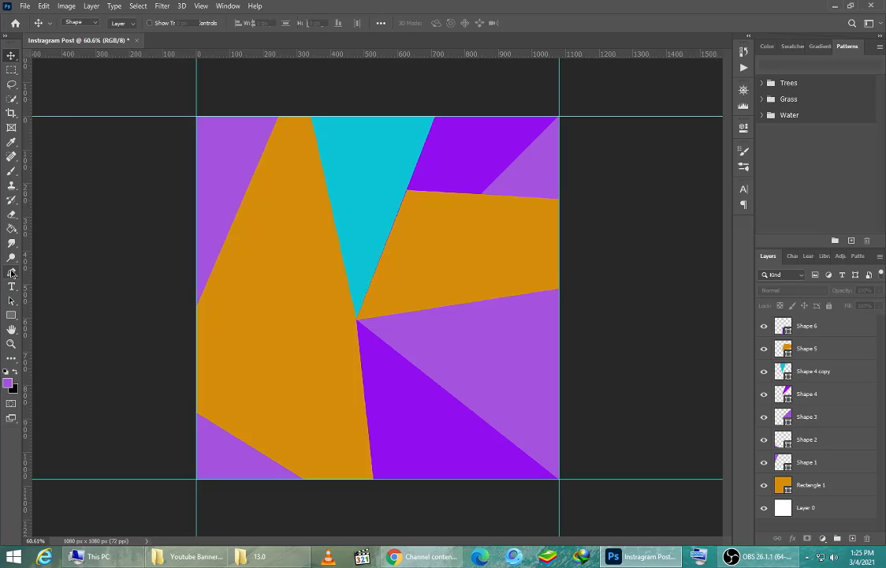
pyautogui.click(561, 455)
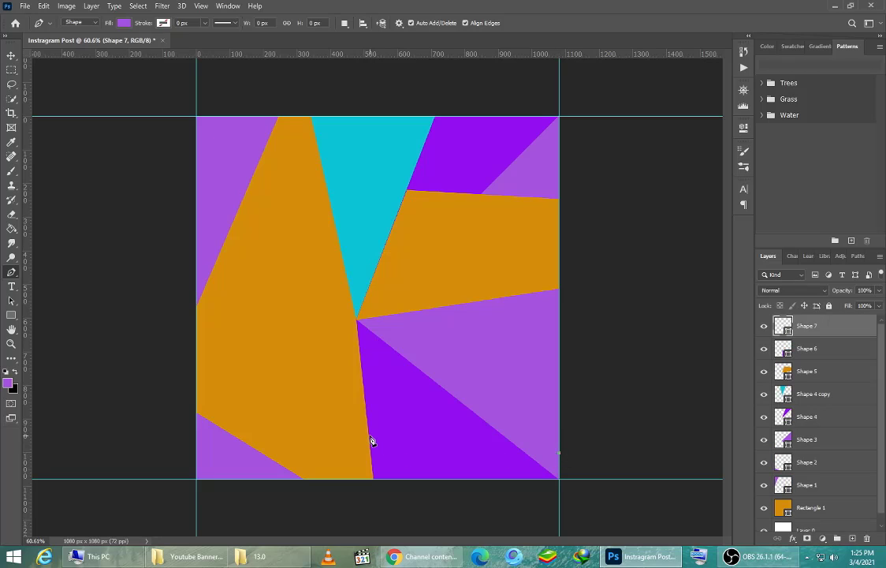
pyautogui.click(430, 446)
pyautogui.click(398, 372)
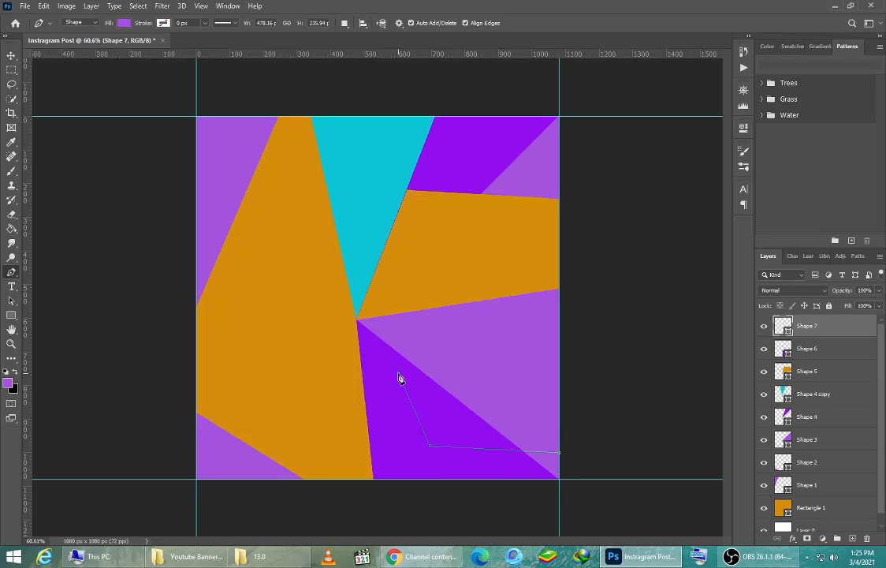
pyautogui.click(560, 428)
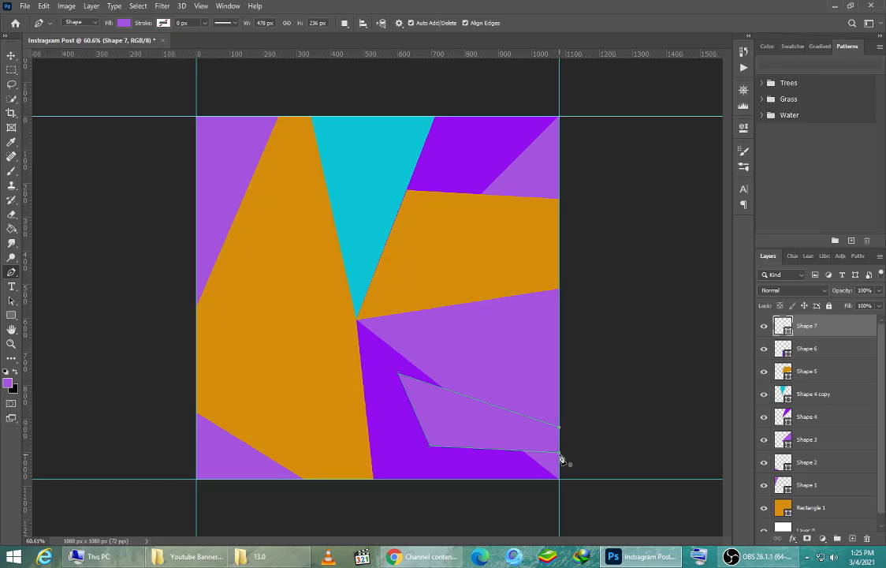
# Recolor the new lower-right four-sided shape with the orange (#d48f0b) sampled from the existing orange shape.
pyautogui.doubleClick(785, 329)
pyautogui.click(455, 206)
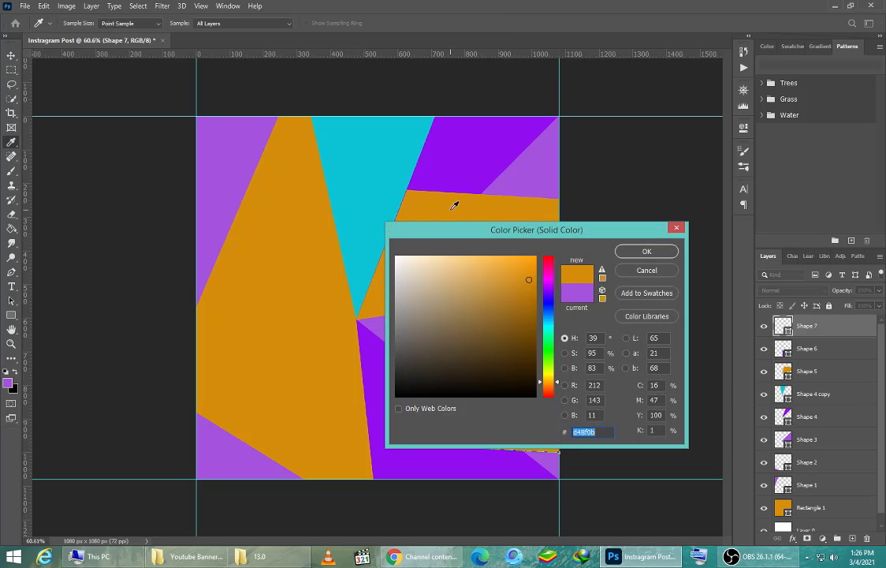
pyautogui.click(629, 252)
pyautogui.click(11, 55)
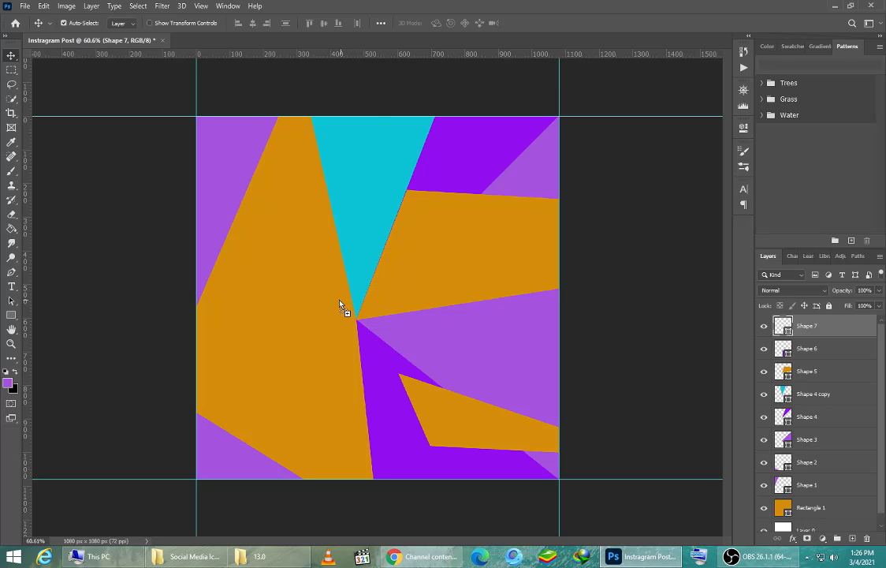
# Place the Daco_1069489 image of the woman with shopping bags, flip it horizontally and move it to the canvas's left edge.
pyautogui.moveTo(344, 306); pyautogui.dragTo(338, 299)
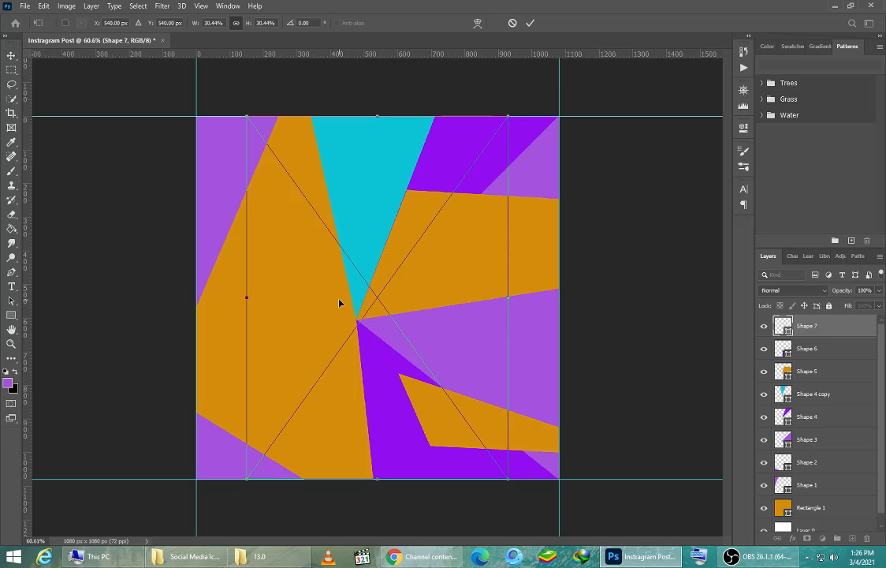
pyautogui.rightClick(375, 240)
pyautogui.click(410, 409)
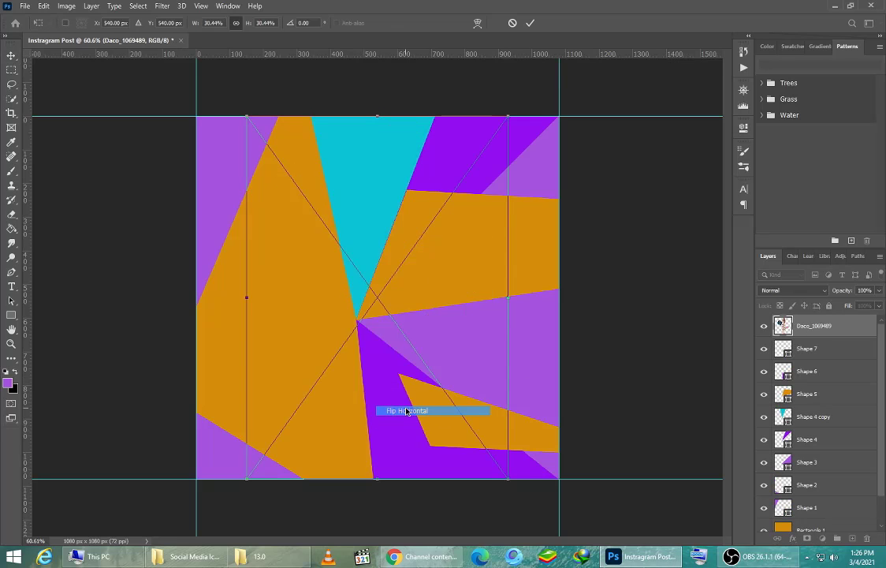
pyautogui.moveTo(369, 225); pyautogui.dragTo(321, 226)
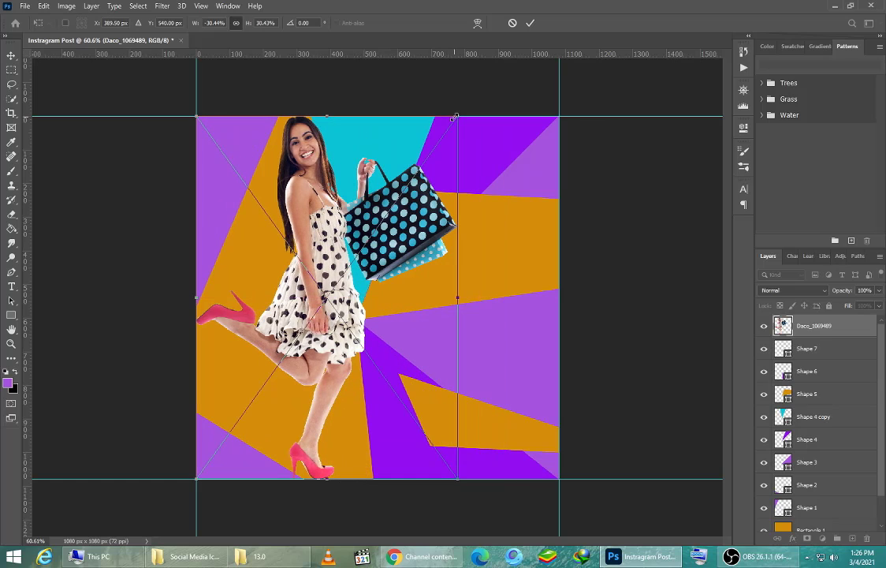
# Scale the woman image down to 24.68% and position it slightly above the middle of the canvas's left half.
pyautogui.moveTo(455, 117); pyautogui.dragTo(392, 209)
pyautogui.moveTo(319, 281)
pyautogui.mouseDown()
pyautogui.moveTo(318, 247)
pyautogui.moveTo(319, 256)
pyautogui.moveTo(329, 234)
pyautogui.moveTo(319, 270)
pyautogui.mouseUp()
pyautogui.moveTo(304, 169); pyautogui.dragTo(304, 144)
pyautogui.click(531, 23)
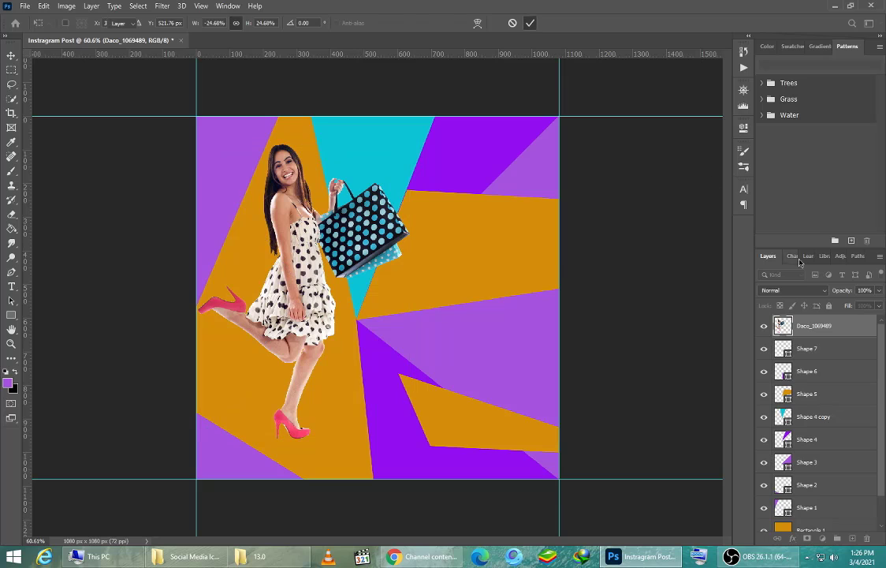
# Add a drop shadow to the image layer of the woman with shopping bags.
pyautogui.rightClick(809, 326)
pyautogui.click(695, 80)
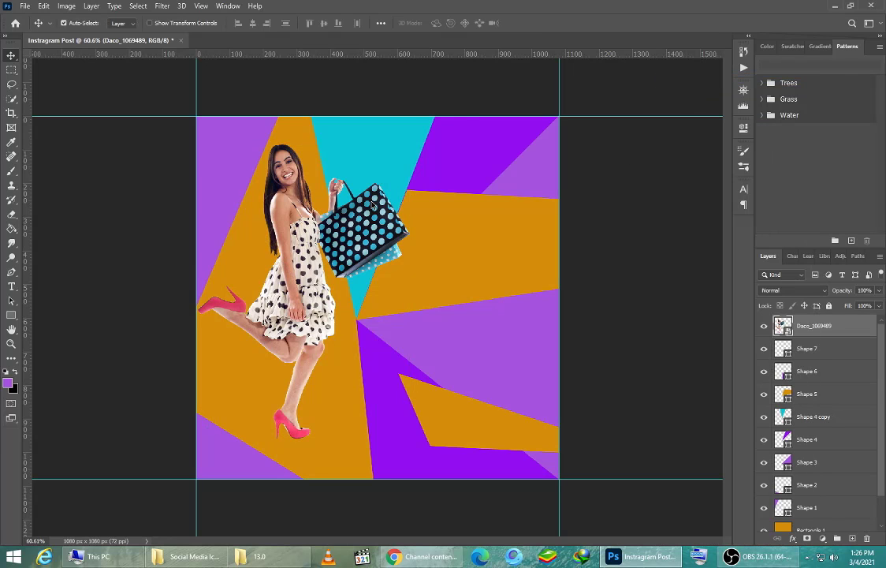
pyautogui.moveTo(257, 15); pyautogui.dragTo(668, 145)
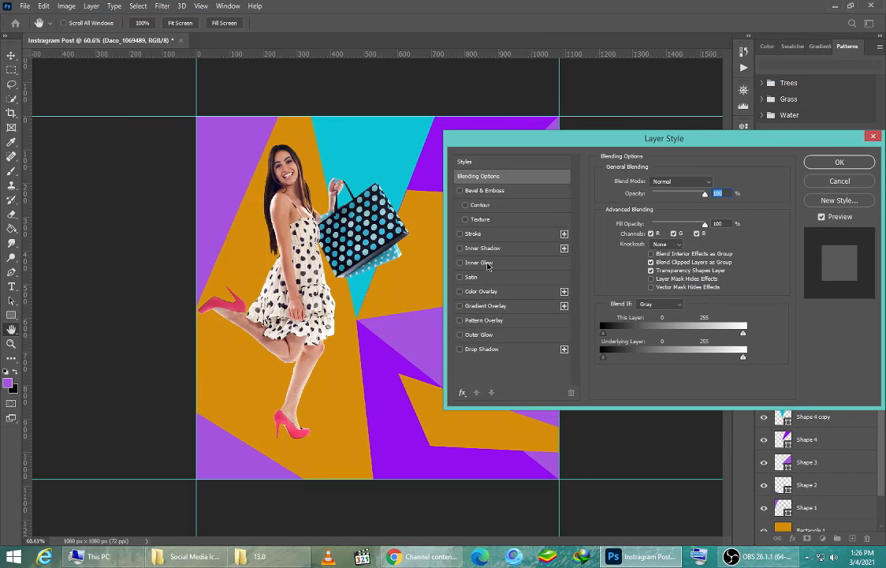
pyautogui.click(460, 349)
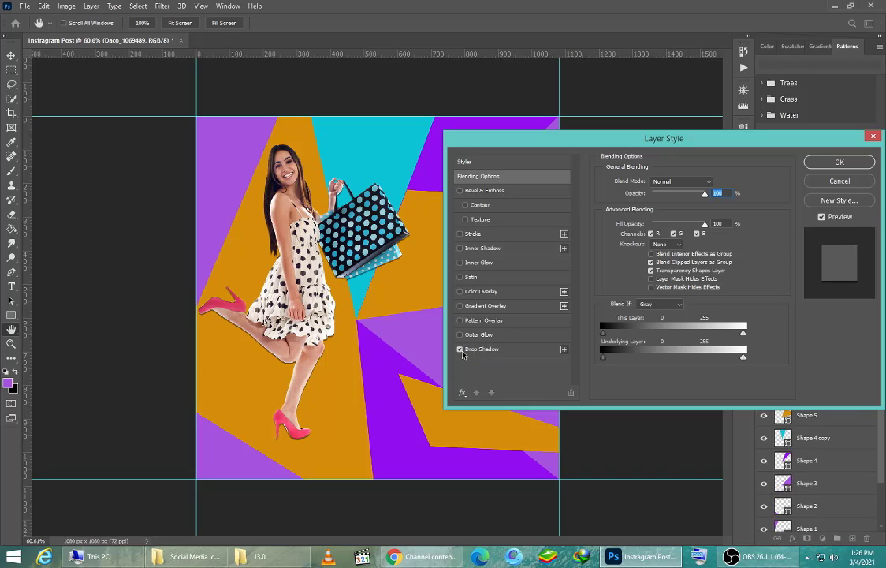
pyautogui.click(518, 353)
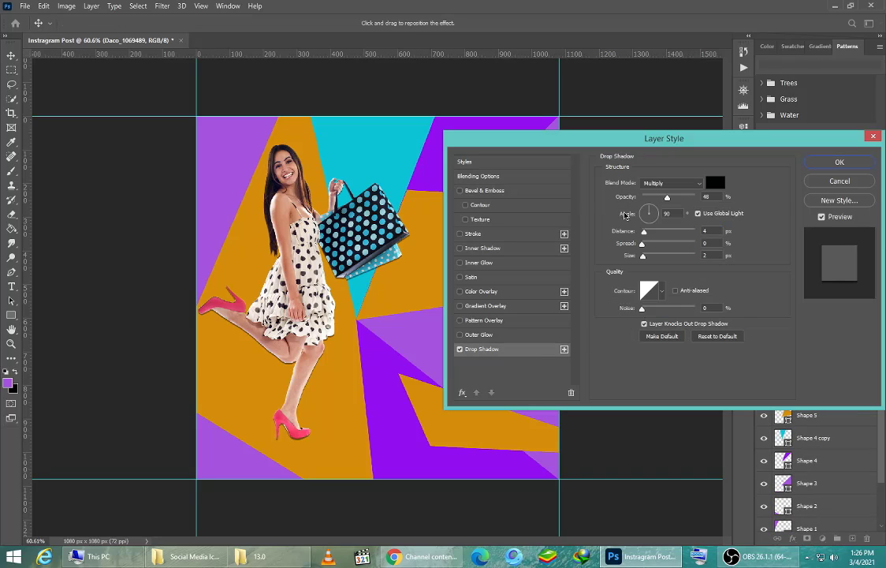
# Set the woman's drop shadow to 100% opacity, 2 px distance, 32% spread and 0 px size.
pyautogui.moveTo(668, 198); pyautogui.dragTo(686, 199)
pyautogui.moveTo(644, 233)
pyautogui.mouseDown()
pyautogui.moveTo(667, 245)
pyautogui.moveTo(642, 247)
pyautogui.moveTo(660, 246)
pyautogui.moveTo(668, 258)
pyautogui.moveTo(641, 259)
pyautogui.moveTo(641, 236)
pyautogui.mouseUp()
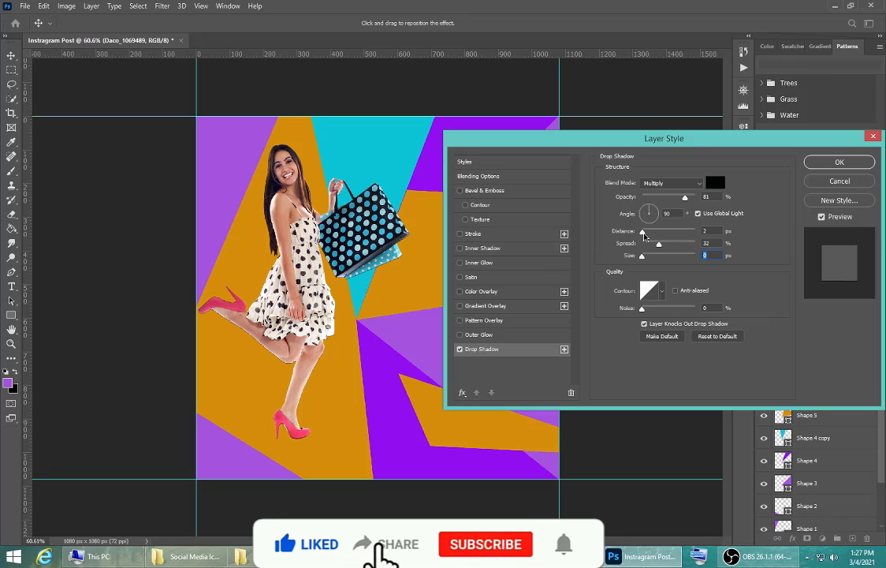
pyautogui.moveTo(643, 235); pyautogui.dragTo(644, 235)
pyautogui.moveTo(644, 235); pyautogui.dragTo(644, 235)
pyautogui.moveTo(685, 199); pyautogui.dragTo(673, 199)
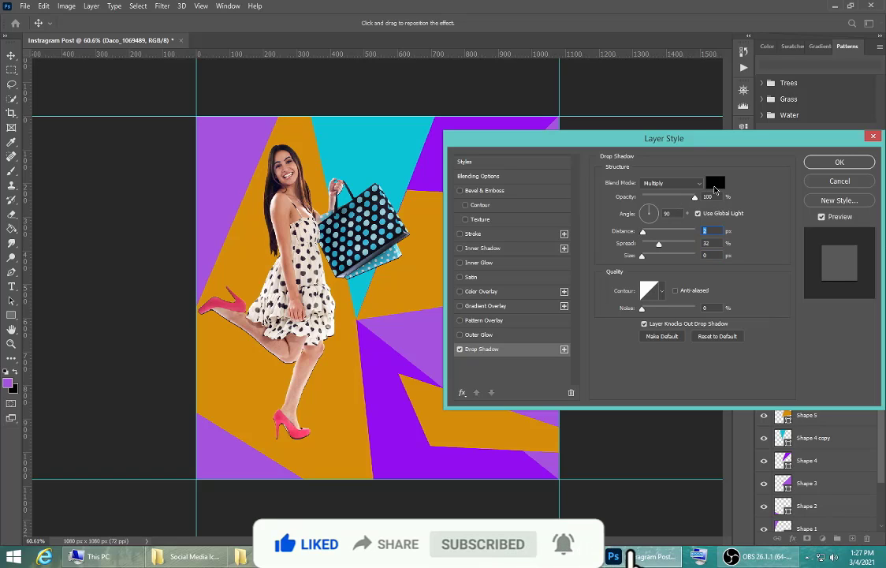
pyautogui.click(829, 162)
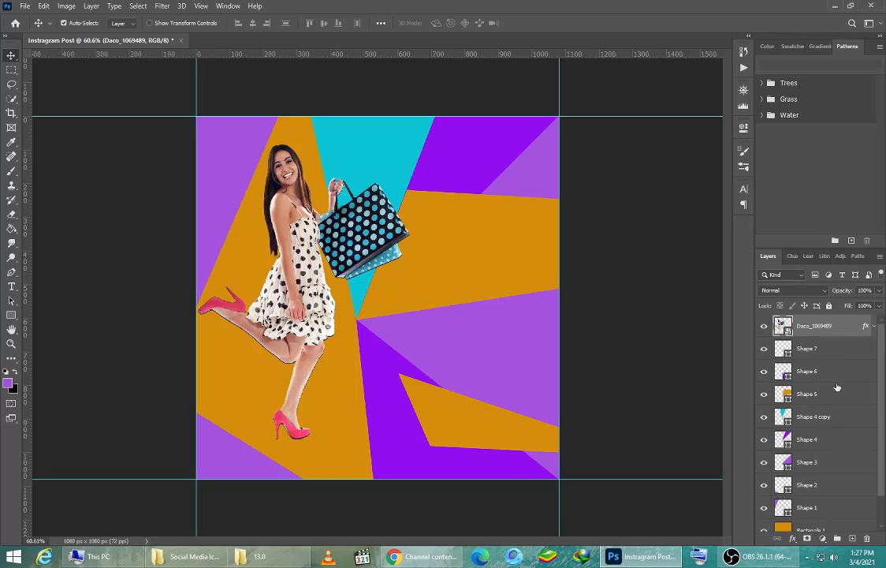
# Group all the layers below the woman image, from the background to Shape 7, and name the group DESIGN.
pyautogui.scroll(-2, 837, 394)
pyautogui.click(812, 520)
pyautogui.scroll(2, 812, 457)
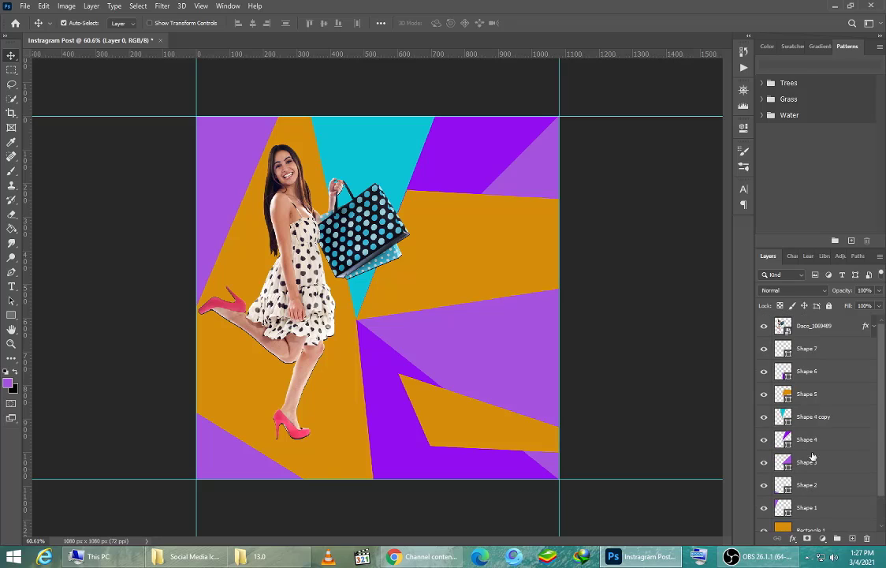
pyautogui.keyDown('shift'); pyautogui.click(812, 349); pyautogui.keyUp('shift')
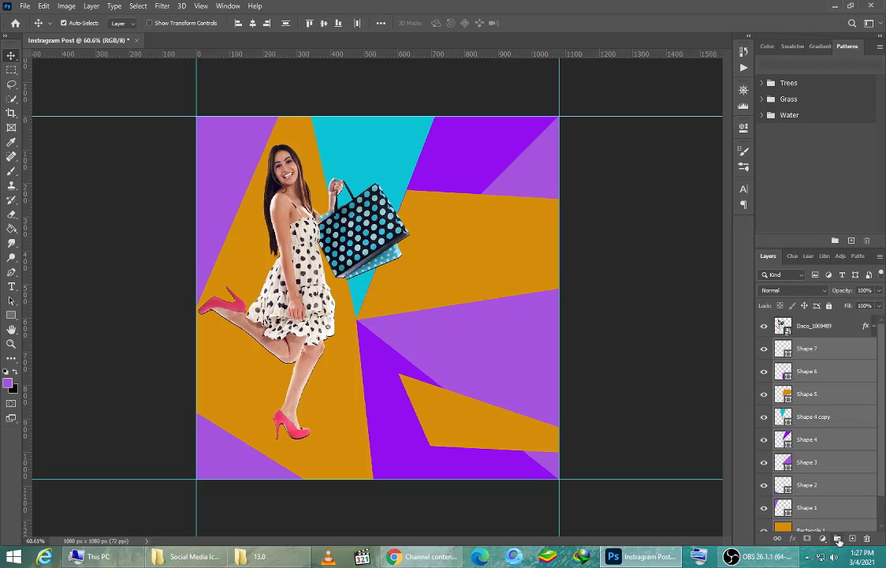
pyautogui.click(838, 538)
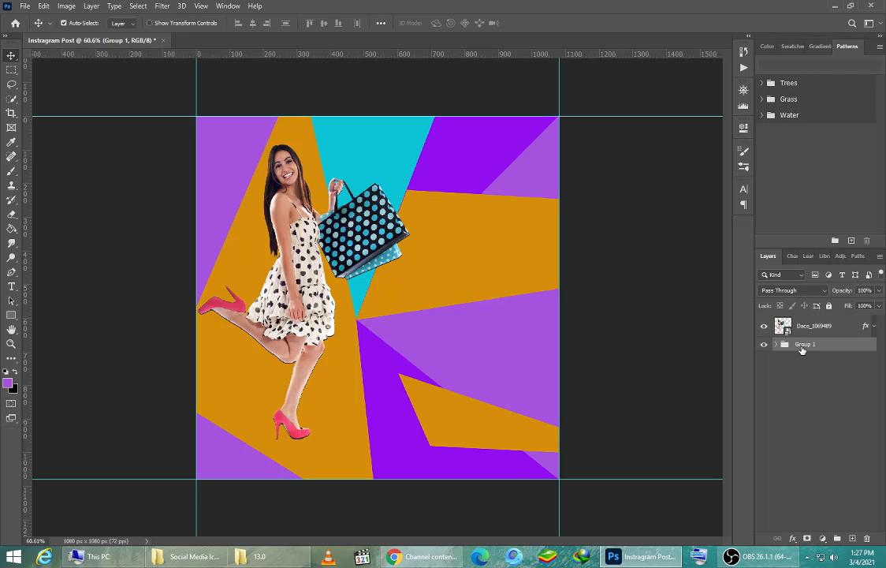
pyautogui.doubleClick(802, 345)
pyautogui.write('BG')
pyautogui.click(799, 435)
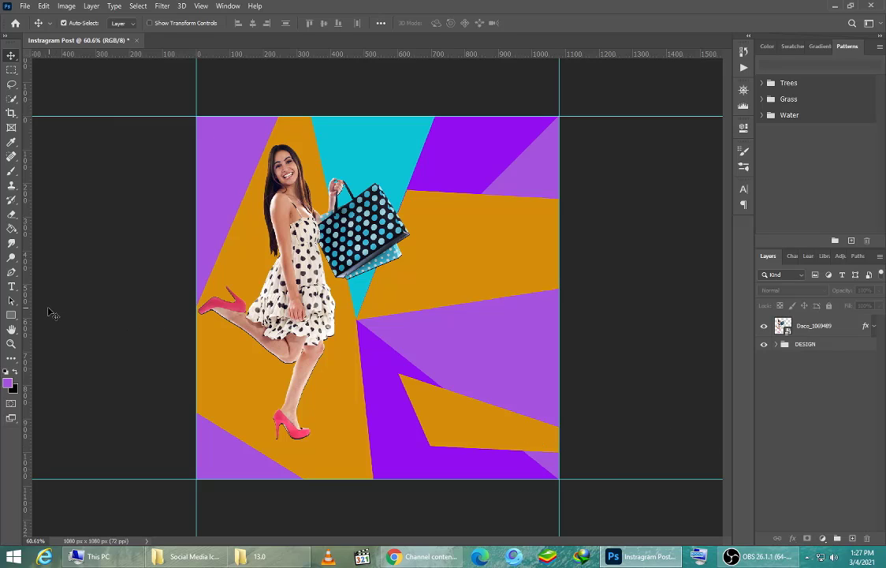
# Draw a triangle about 199 px wide and 176 px high on the cyan shape, along its right edge above the shopping bag.
pyautogui.click(11, 272)
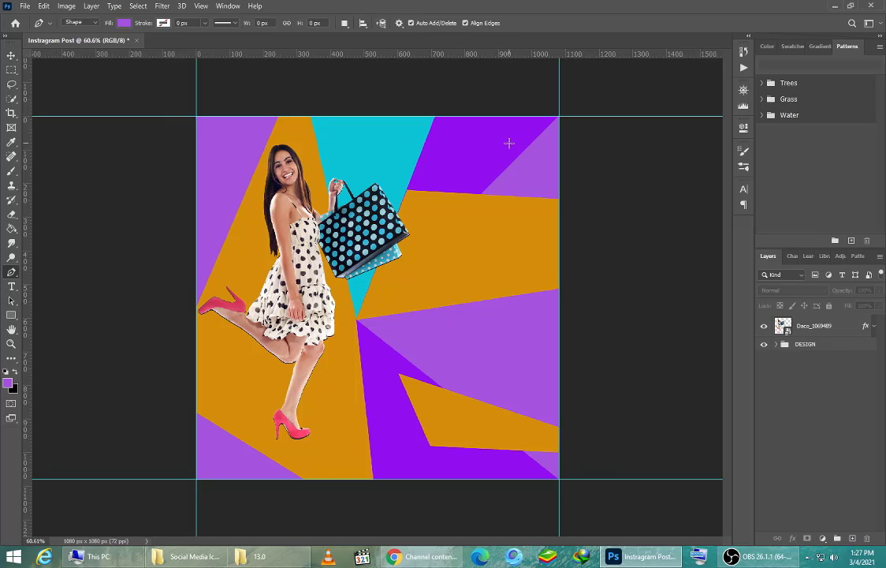
pyautogui.click(404, 189)
pyautogui.click(428, 130)
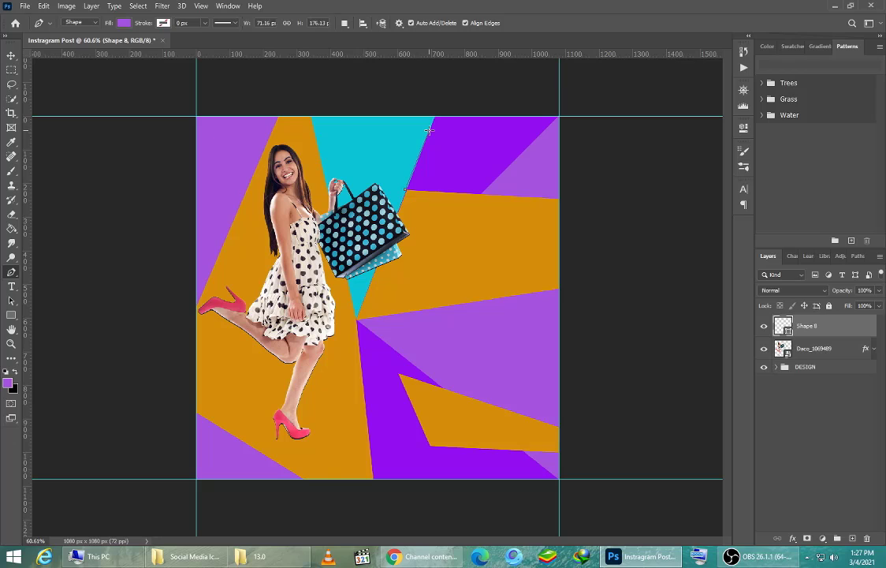
pyautogui.click(361, 134)
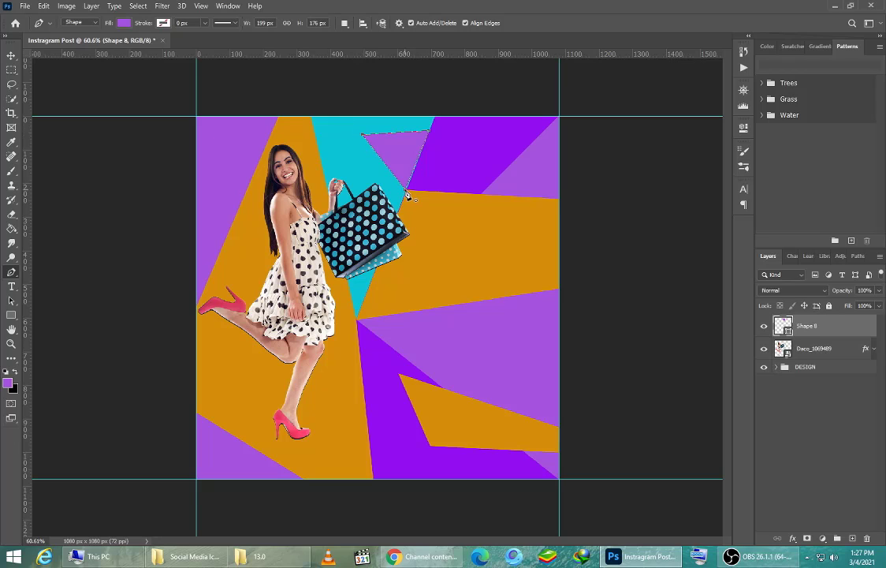
# Recolor the new triangle with the orange (#d48f0b) sampled from the large orange shape.
pyautogui.doubleClick(789, 330)
pyautogui.click(441, 217)
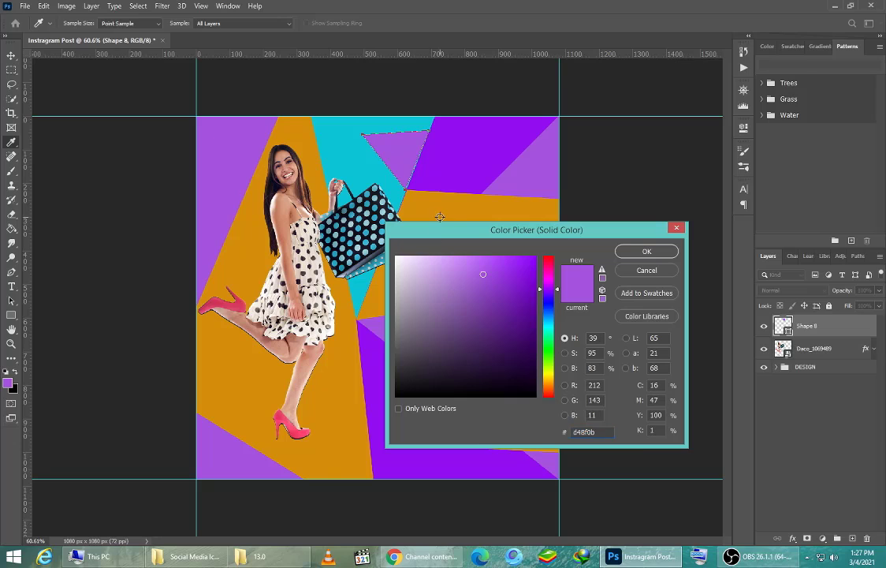
pyautogui.click(645, 252)
pyautogui.press('v')
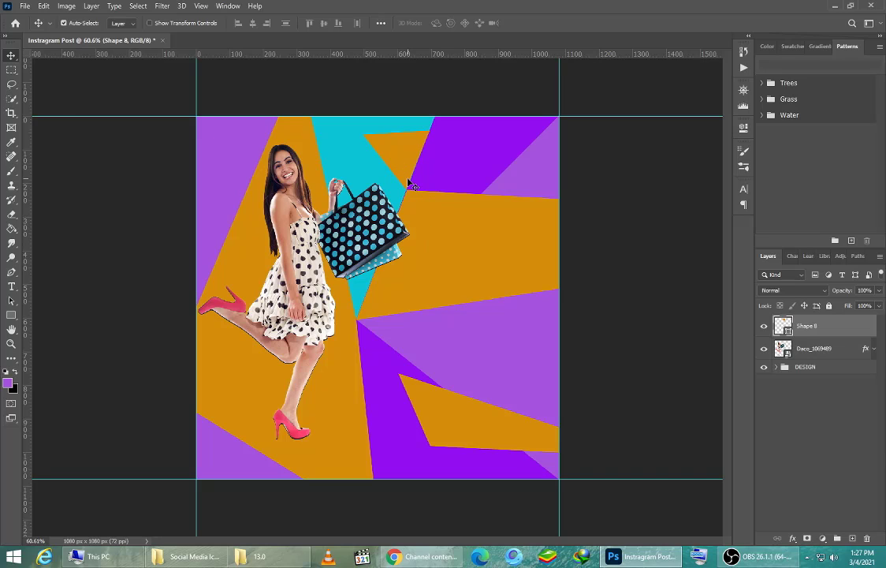
# Scale the large orange shape on the canvas's right side to 100.33% so it meets the canvas edge.
pyautogui.click(448, 242)
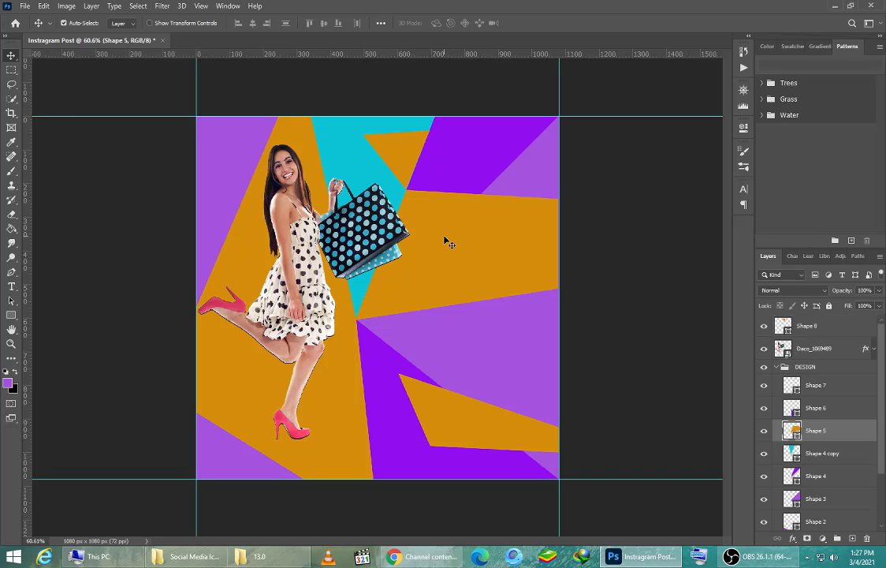
pyautogui.hotkey('ctrl', 't')
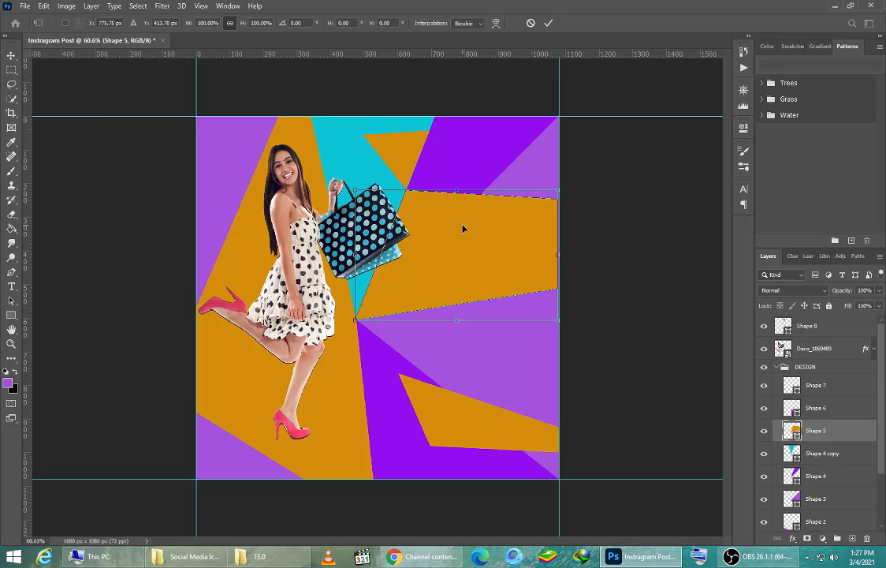
pyautogui.moveTo(557, 254); pyautogui.dragTo(560, 253)
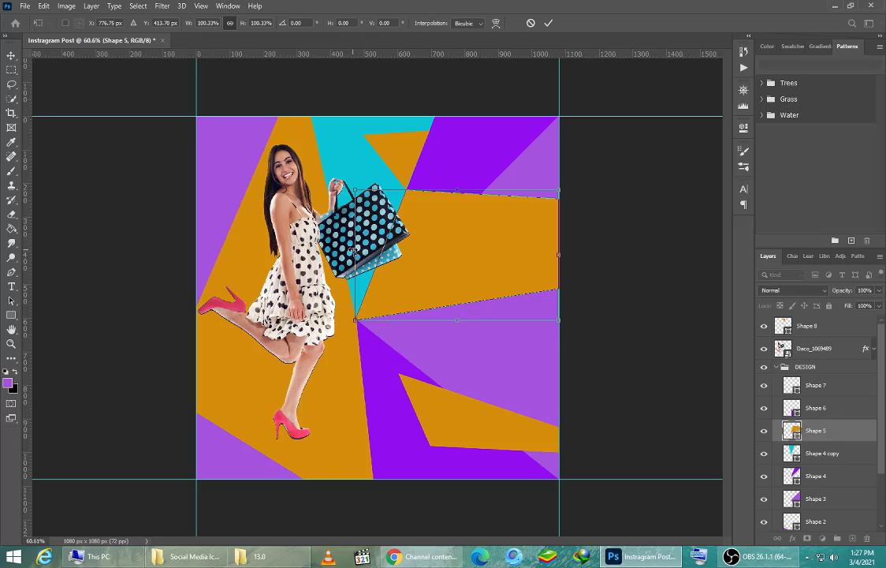
pyautogui.click(548, 22)
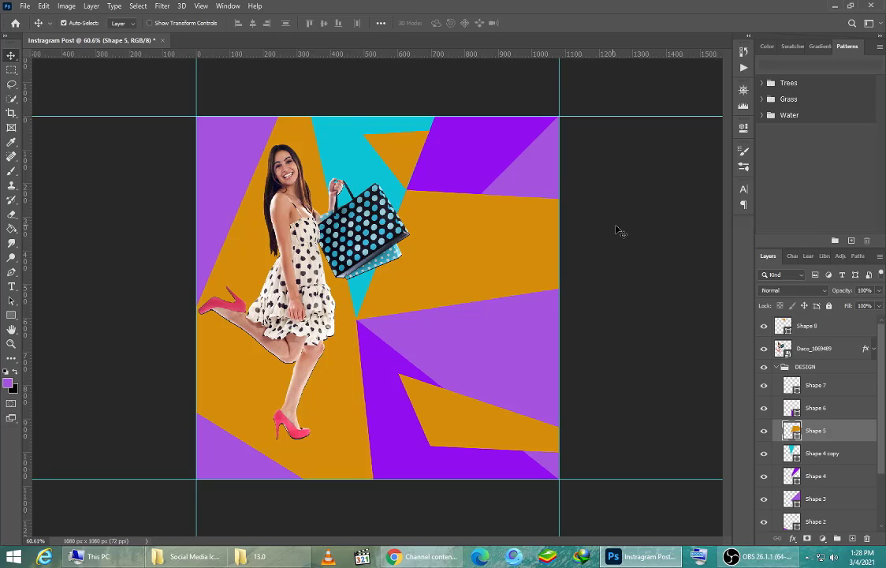
# Move the small orange triangle's layer to the top of the DESIGN group, collapse the group and clear the layer selection.
pyautogui.moveTo(812, 328); pyautogui.dragTo(804, 371)
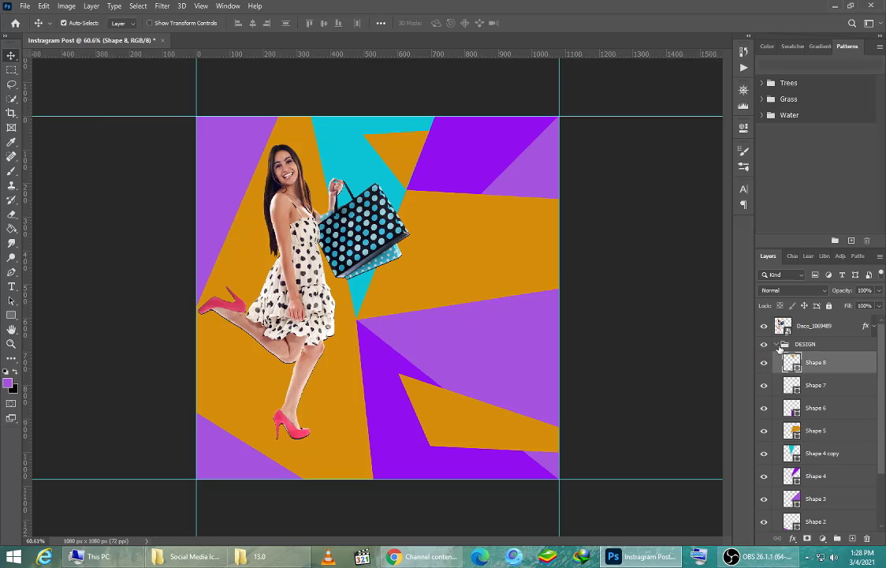
pyautogui.click(777, 345)
pyautogui.click(784, 443)
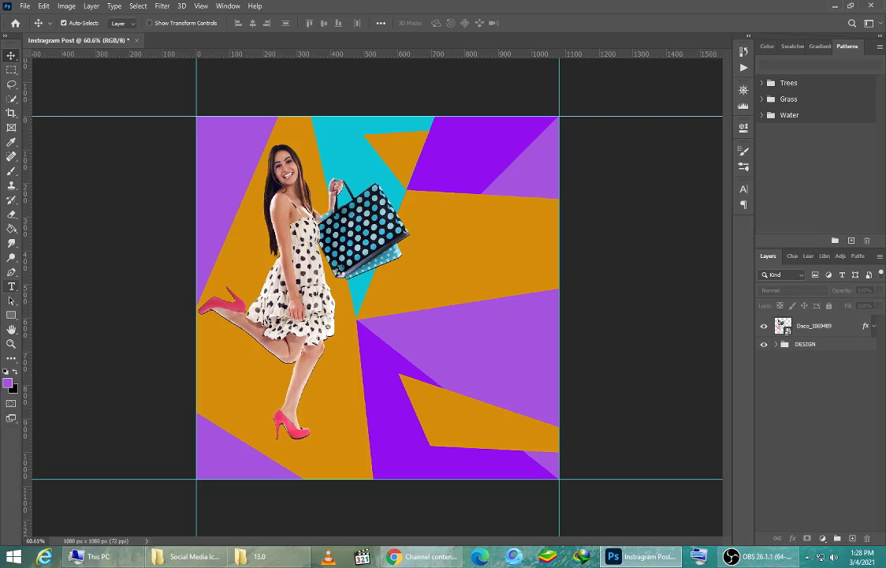
# Add the text BIG SALE at 30 pt on the orange area beside the woman's lower leg.
pyautogui.click(11, 286)
pyautogui.click(331, 404)
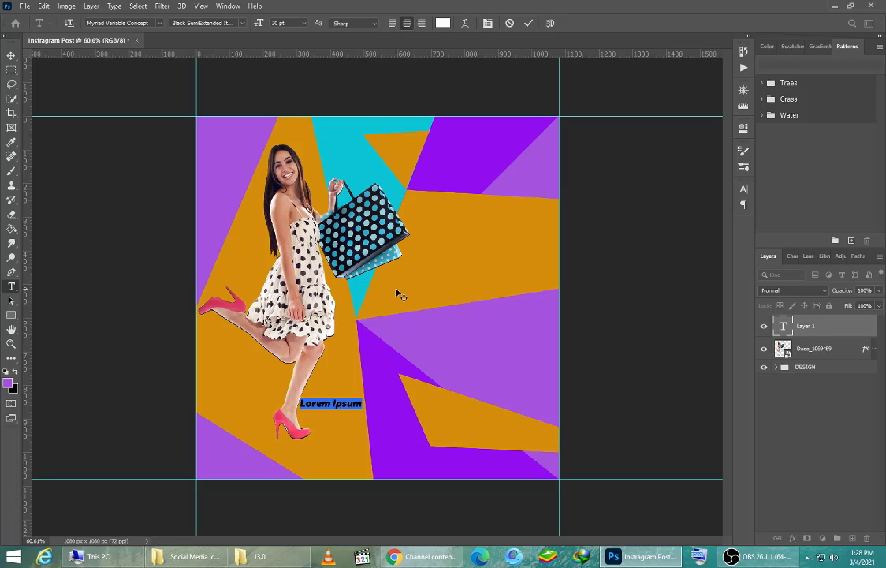
pyautogui.press('BackSpace')
pyautogui.write('B')
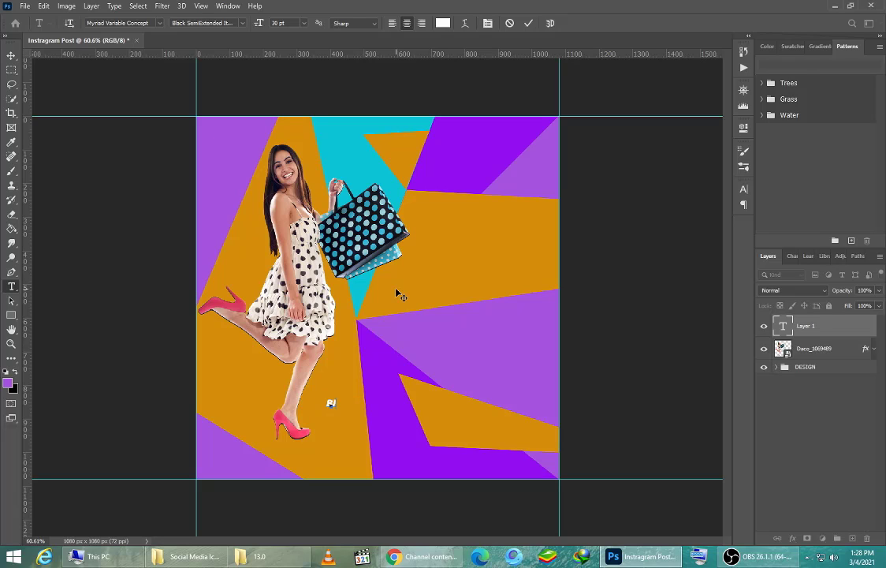
pyautogui.write('IG SALE')
# Change the BIG SALE text color to black (#000000).
pyautogui.tripleClick(336, 402)
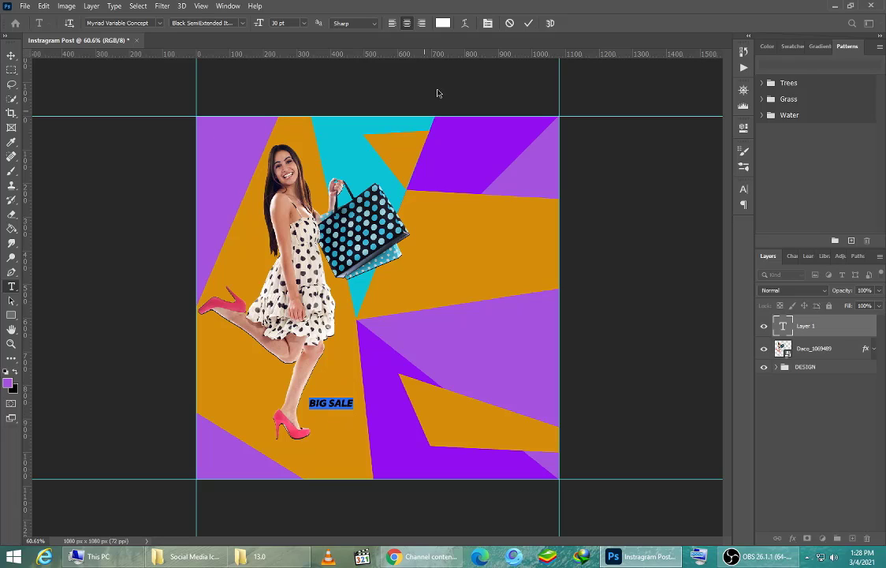
pyautogui.click(443, 22)
pyautogui.write('000000')
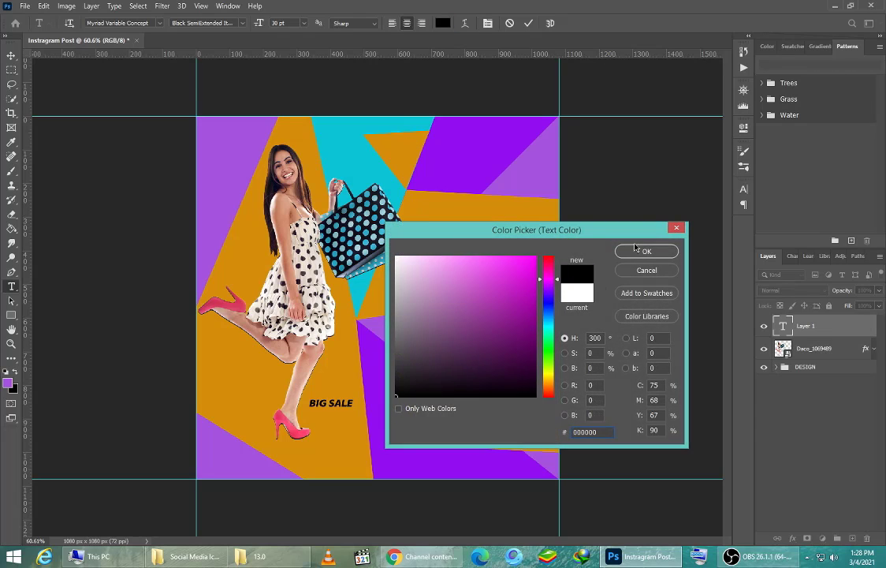
pyautogui.click(641, 251)
pyautogui.click(528, 23)
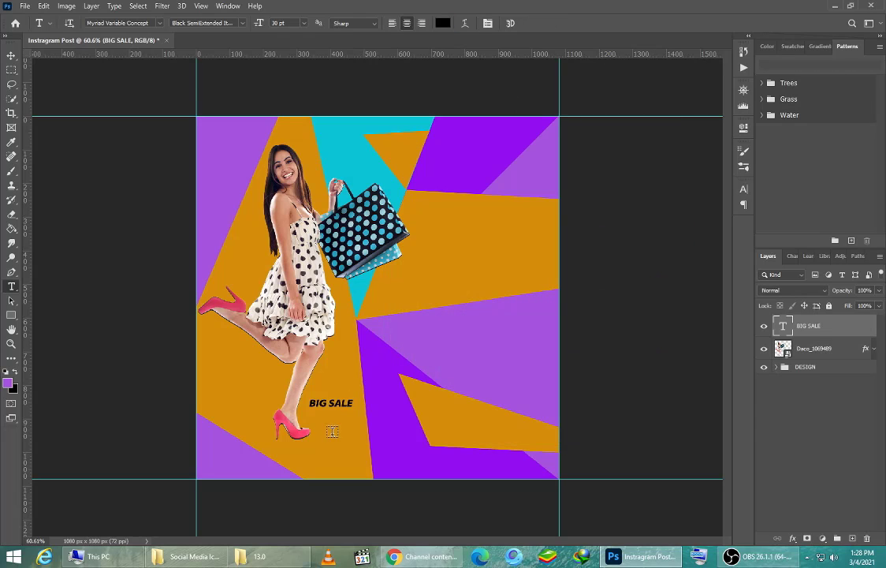
# Scale the BIG SALE text to 398.05%, rotate it to -10° and place it along the large orange shape's lower edge.
pyautogui.press('v')
pyautogui.moveTo(344, 405); pyautogui.dragTo(531, 209)
pyautogui.hotkey('ctrl', 't')
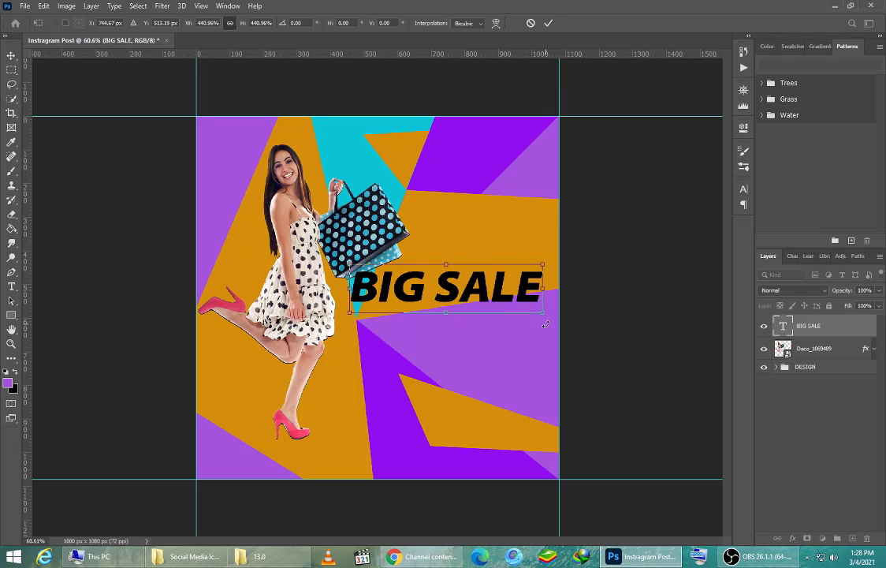
pyautogui.moveTo(545, 324); pyautogui.dragTo(566, 294)
pyautogui.moveTo(497, 281)
pyautogui.mouseDown()
pyautogui.moveTo(516, 270)
pyautogui.moveTo(510, 276)
pyautogui.mouseUp()
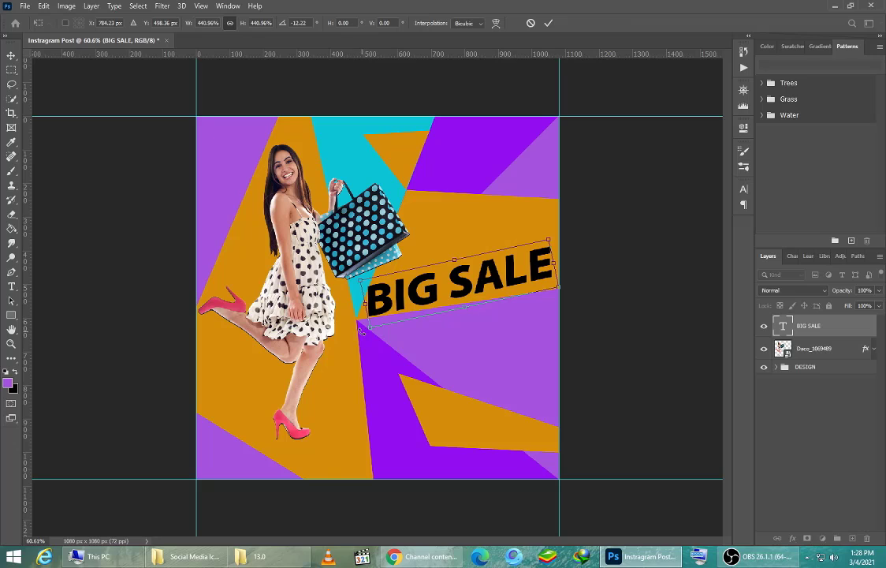
pyautogui.moveTo(360, 331); pyautogui.dragTo(355, 329)
pyautogui.moveTo(374, 269); pyautogui.dragTo(390, 270)
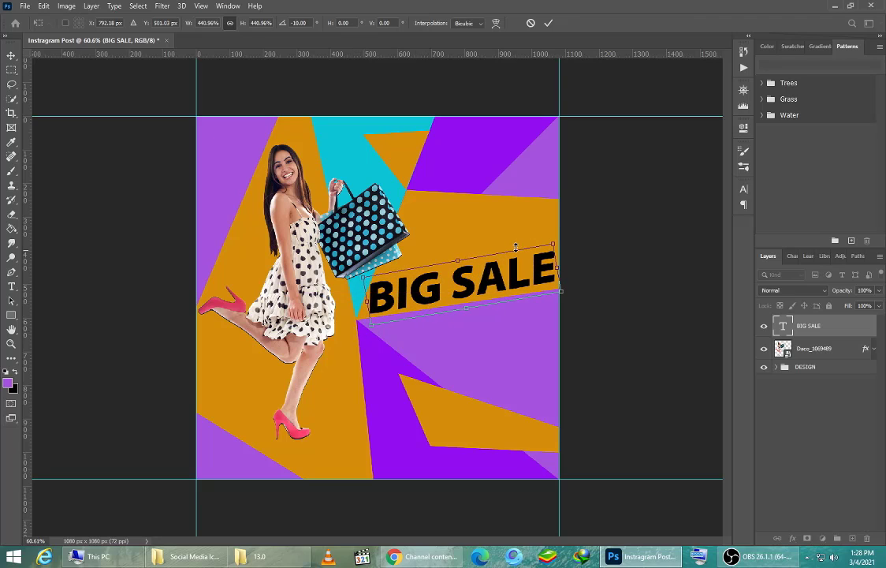
pyautogui.moveTo(553, 244); pyautogui.dragTo(534, 278)
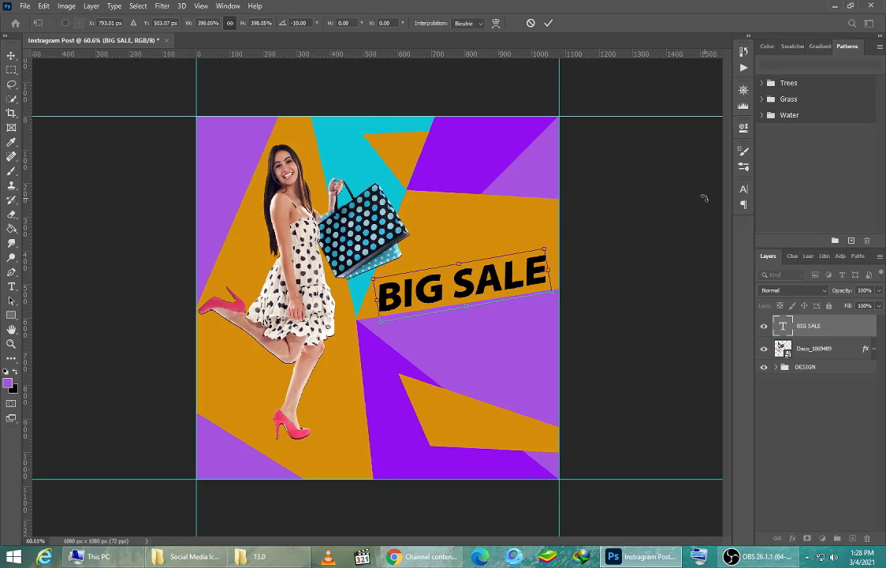
pyautogui.click(549, 23)
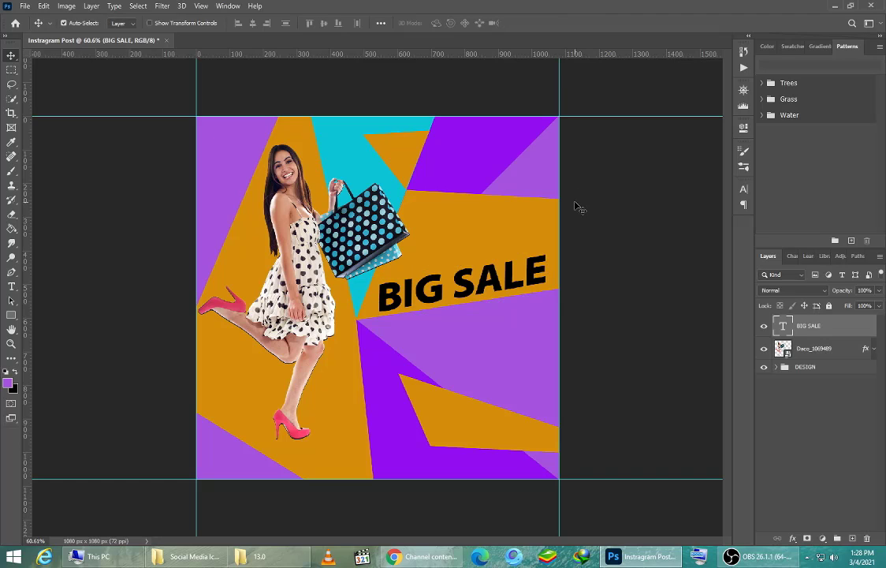
# Add a Lorem Ipsum text line at 30 pt on the orange area above the BIG SALE text.
pyautogui.click(13, 287)
pyautogui.click(380, 276)
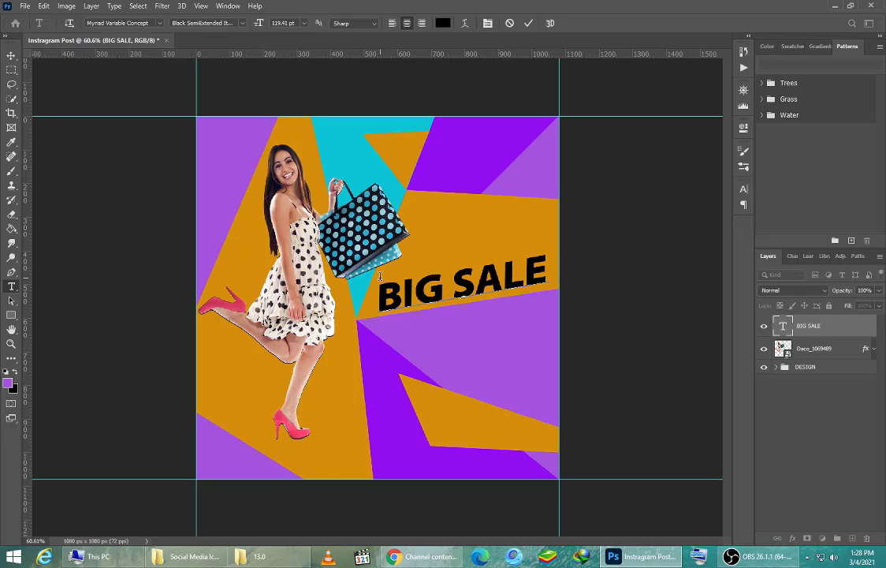
pyautogui.click(528, 23)
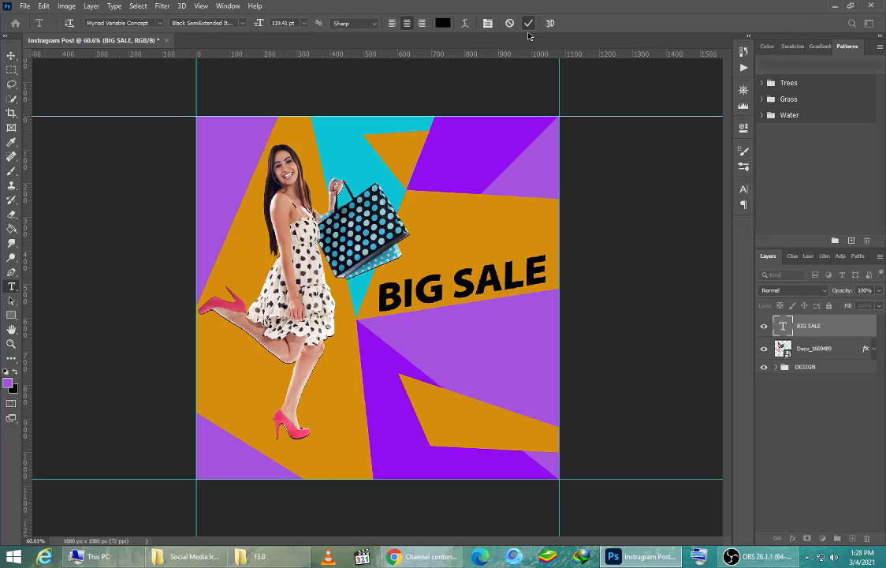
pyautogui.click(429, 241)
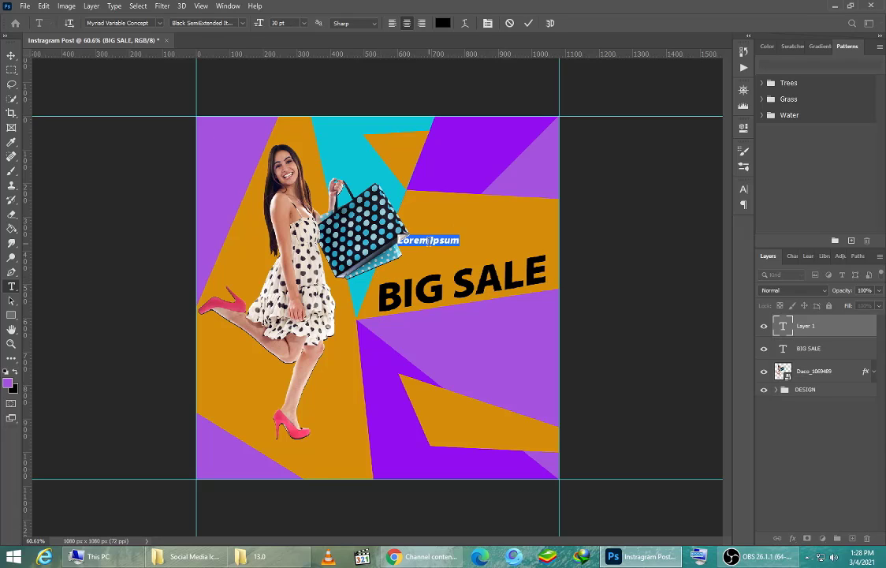
pyautogui.click(528, 24)
pyautogui.tripleClick(431, 240)
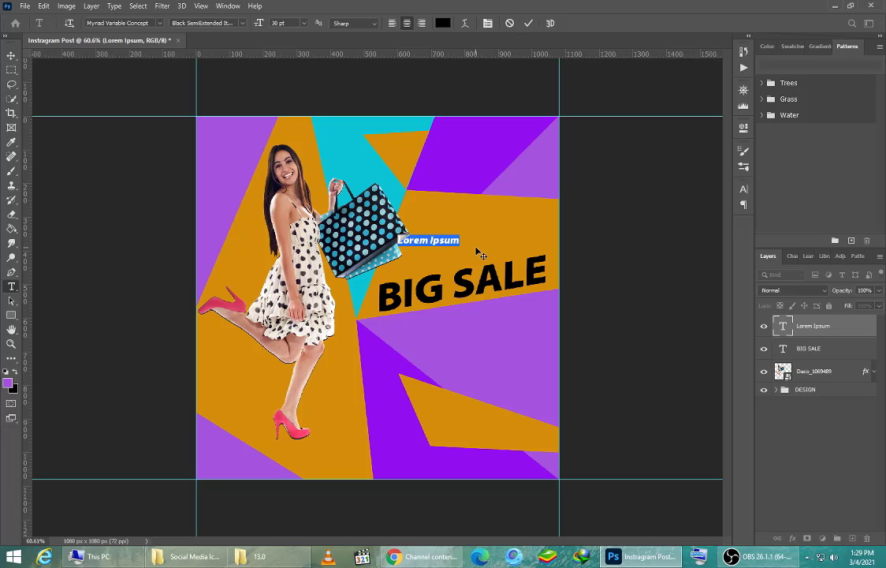
pyautogui.click(528, 23)
# Scale the Lorem Ipsum text to 201.29%, rotate it to -10.47° and place it directly above BIG SALE.
pyautogui.hotkey('ctrl', 't')
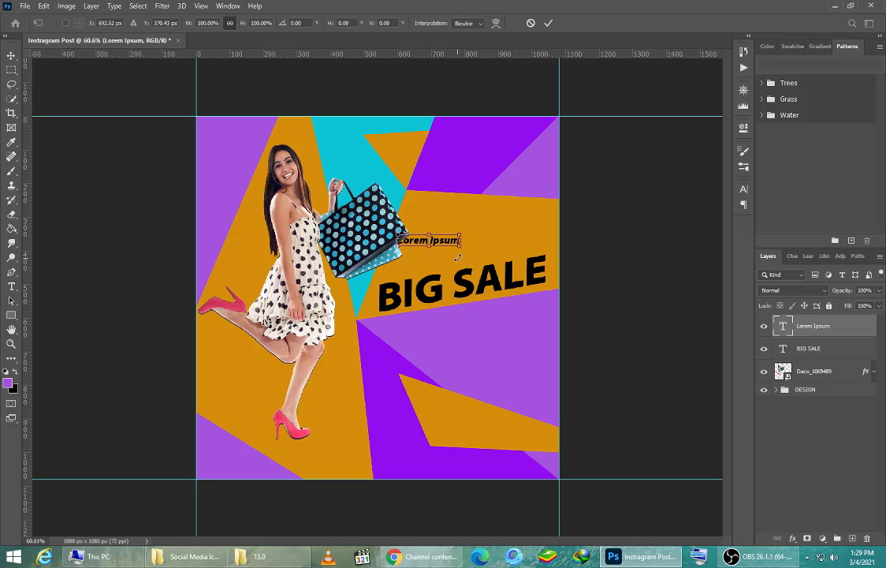
pyautogui.moveTo(457, 258); pyautogui.dragTo(527, 245)
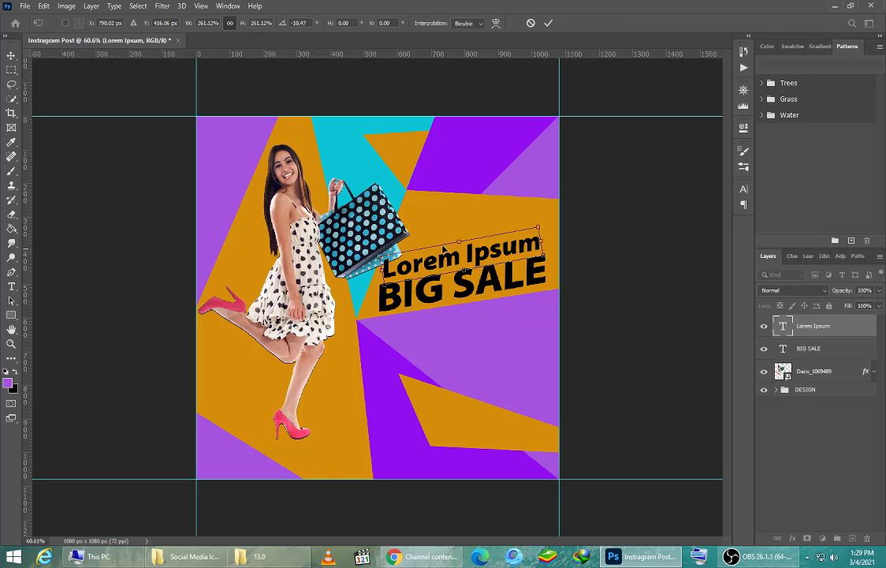
pyautogui.moveTo(460, 242); pyautogui.dragTo(460, 241)
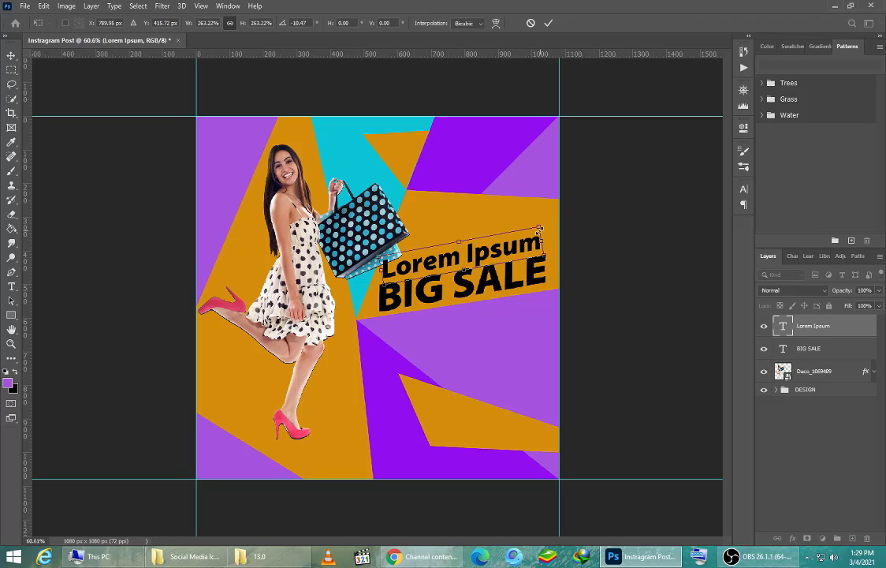
pyautogui.moveTo(540, 228); pyautogui.dragTo(485, 255)
pyautogui.click(548, 23)
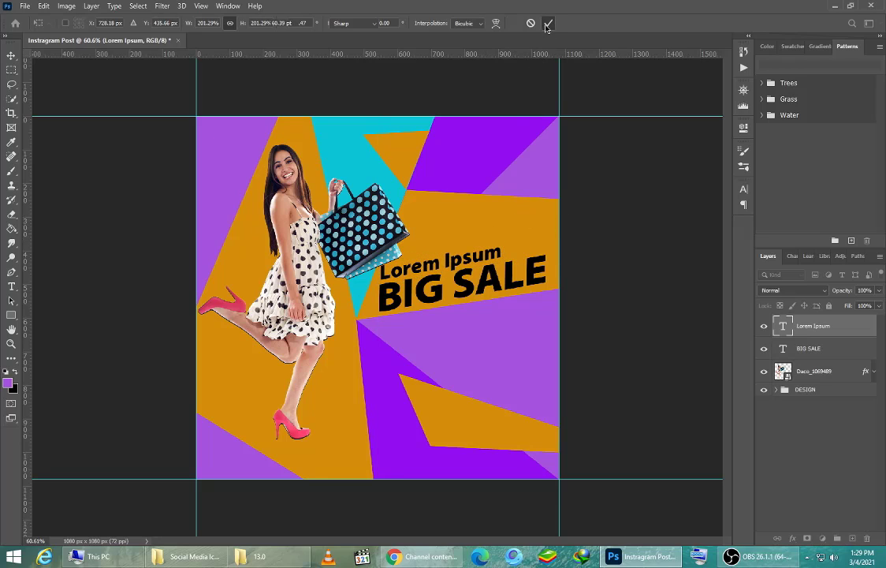
# Nudge the woman's photo slightly to the left, away from the text.
pyautogui.press('v')
pyautogui.click(347, 264)
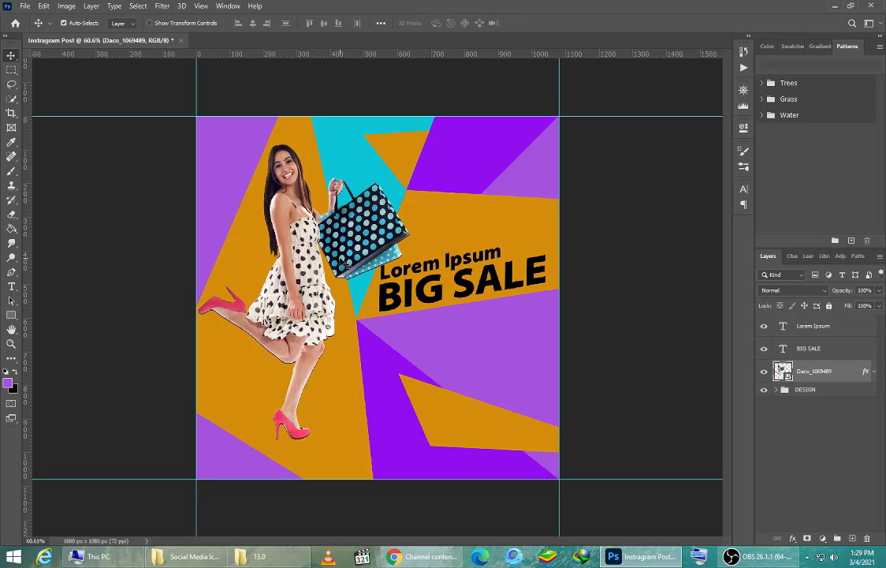
pyautogui.press('Left')
pyautogui.press('Left')
pyautogui.press('Left')
pyautogui.press('Left')
pyautogui.press('Left')
pyautogui.press('Left')
pyautogui.press('Left')
pyautogui.press('Left')
pyautogui.press('Left')
pyautogui.press('Left')
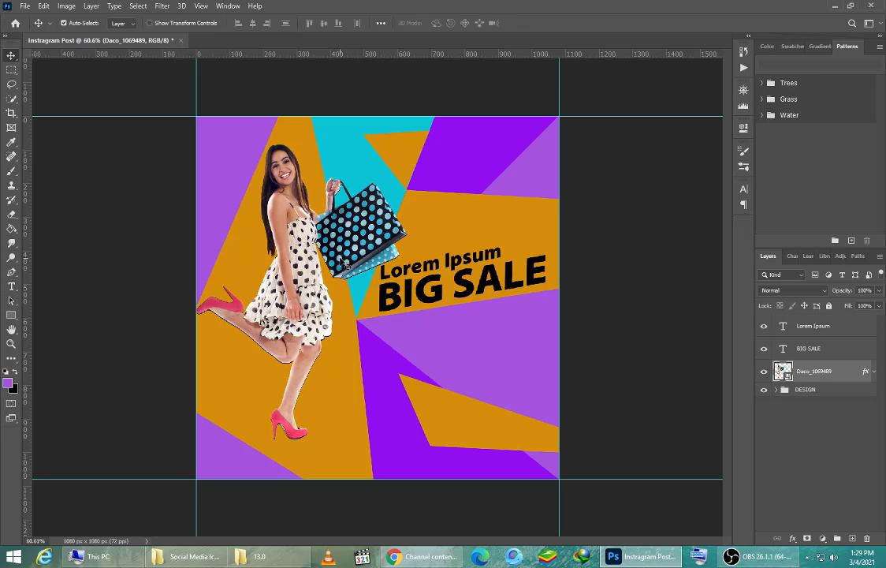
# Set the Lorem Ipsum text's horizontal scale to 129% and shift it to line up with BIG SALE.
pyautogui.click(468, 259)
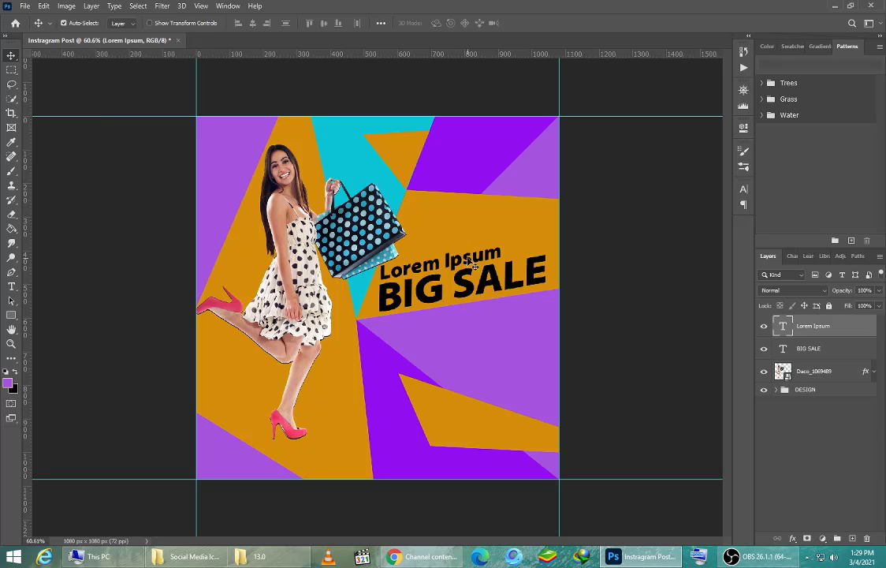
pyautogui.click(742, 188)
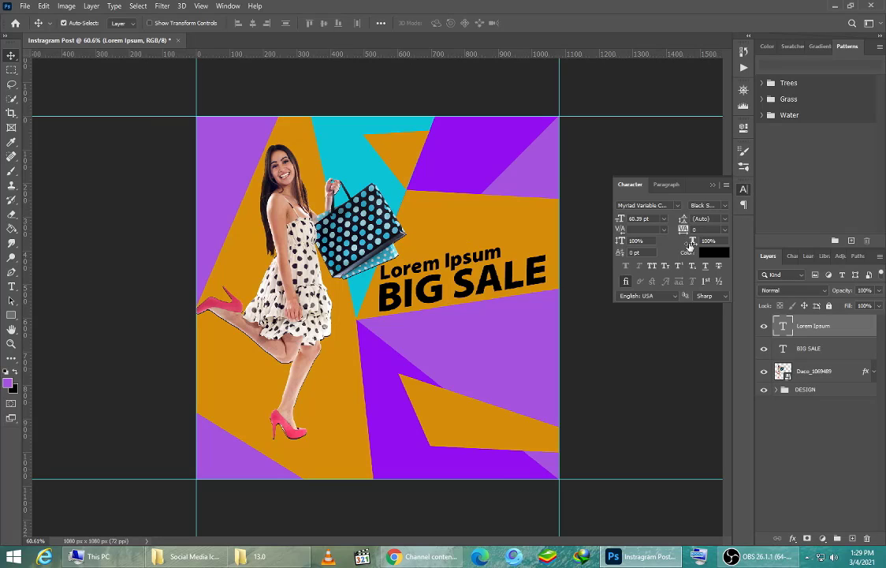
pyautogui.moveTo(689, 242); pyautogui.dragTo(696, 242)
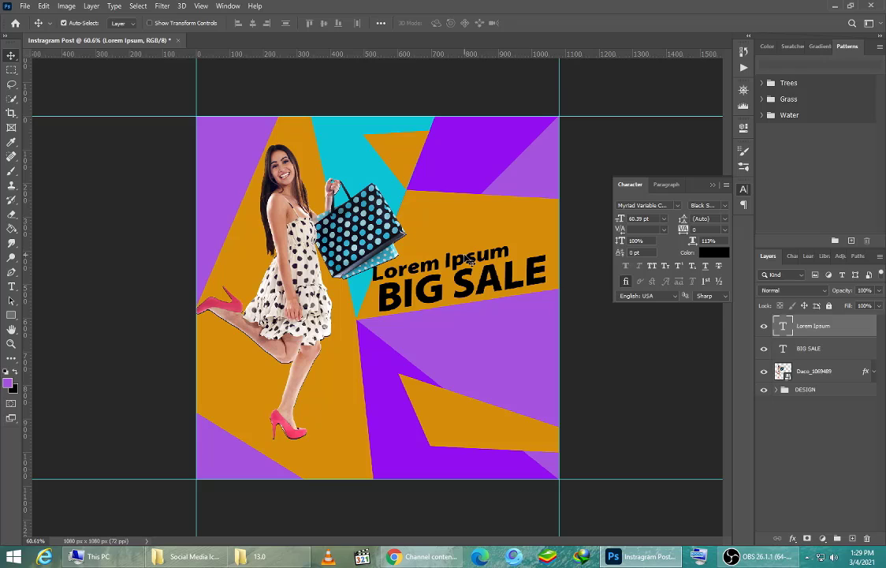
pyautogui.moveTo(461, 262); pyautogui.dragTo(469, 264)
pyautogui.moveTo(693, 242); pyautogui.dragTo(704, 239)
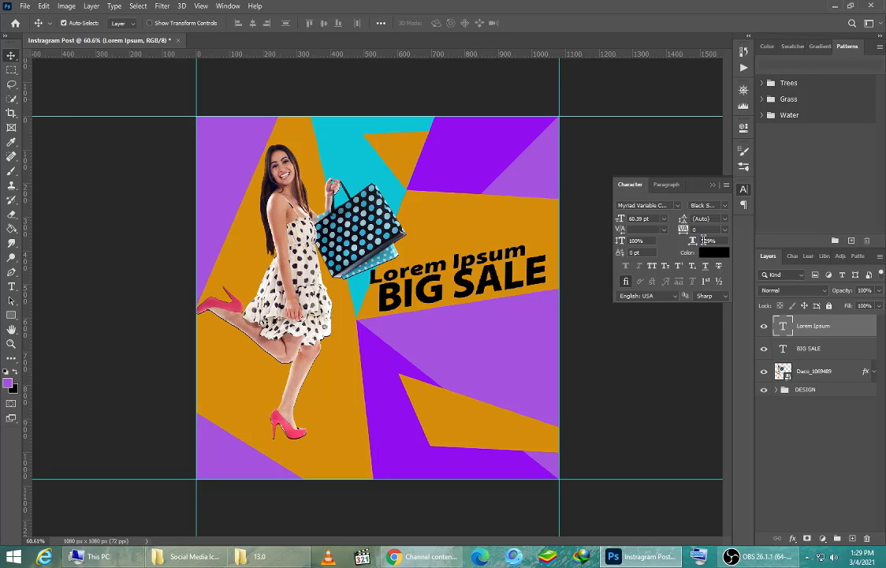
pyautogui.moveTo(466, 264); pyautogui.dragTo(476, 260)
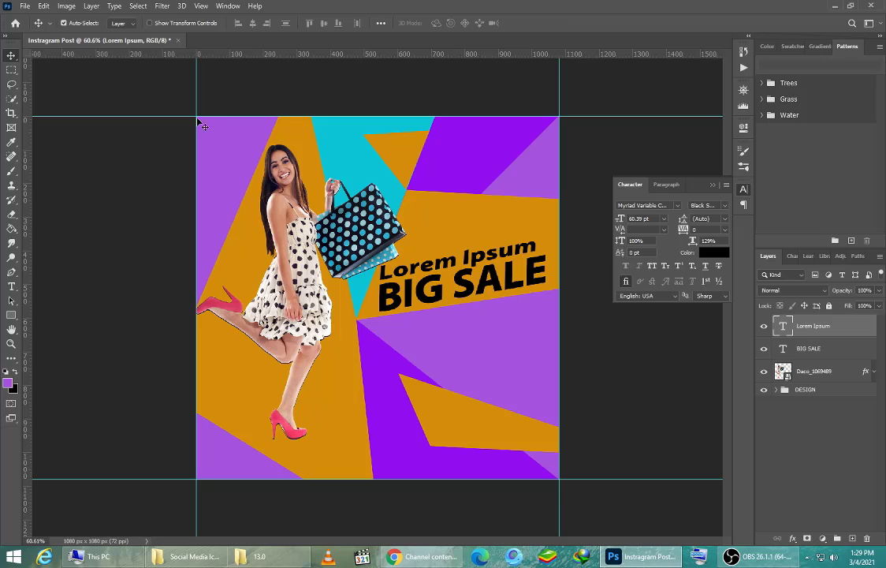
pyautogui.click(710, 186)
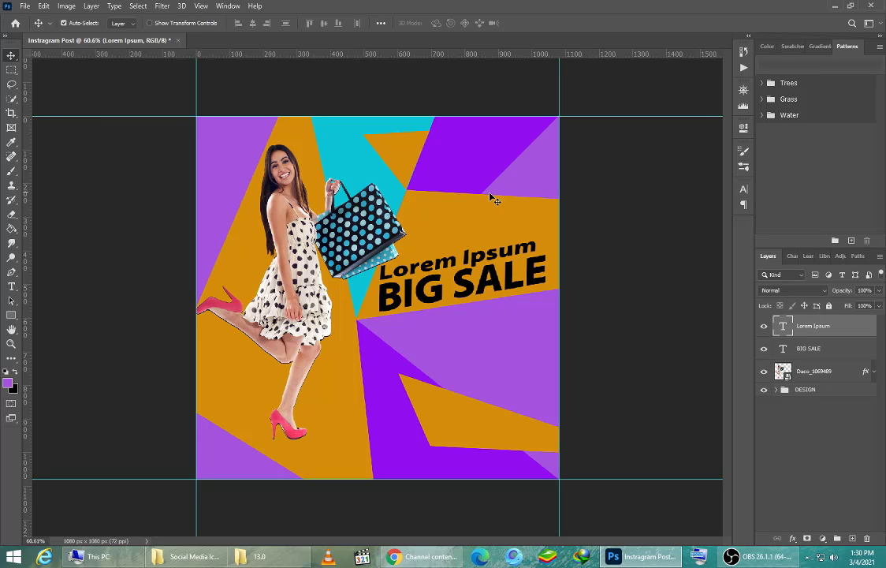
# Add a second text reading Lorem Ipsum IS SIMPLY at 30 pt across the upper purple shape's left edge.
pyautogui.click(11, 287)
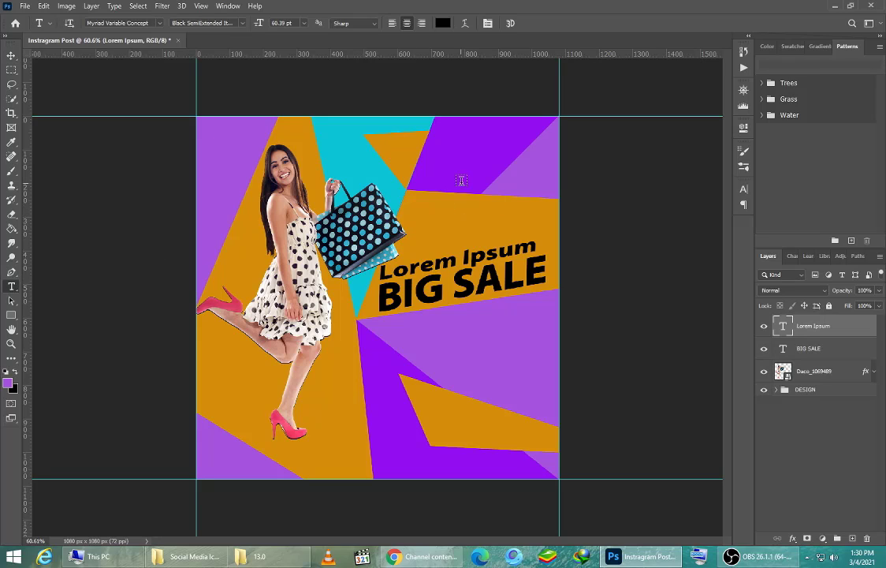
pyautogui.click(422, 178)
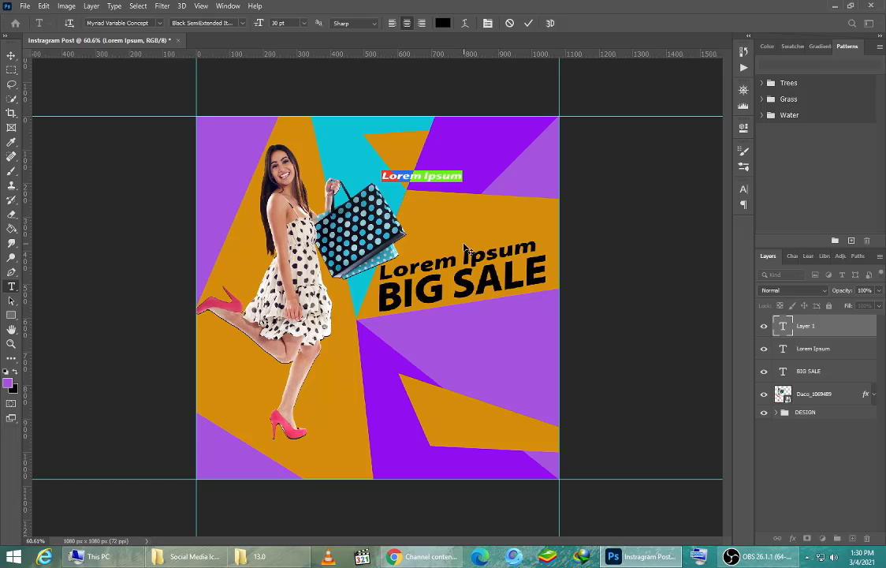
pyautogui.press('Right')
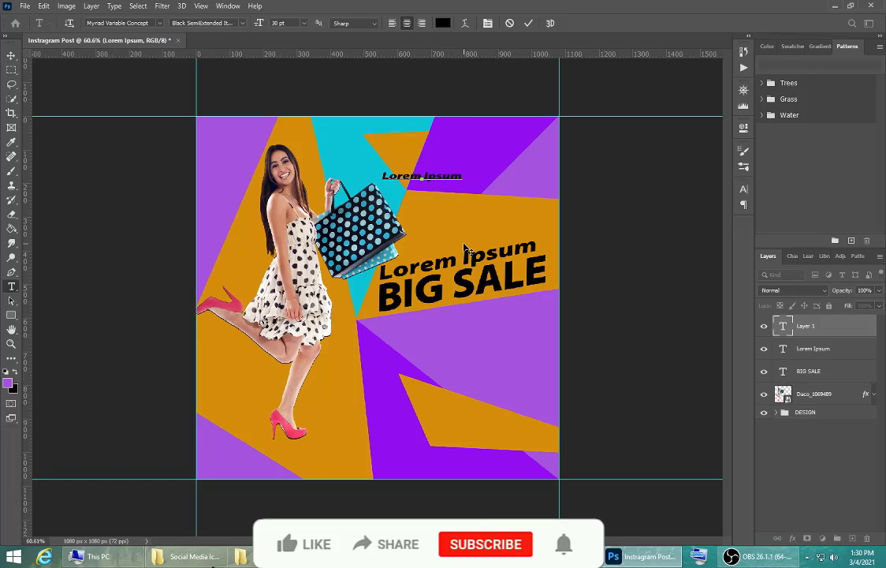
pyautogui.write('iS')
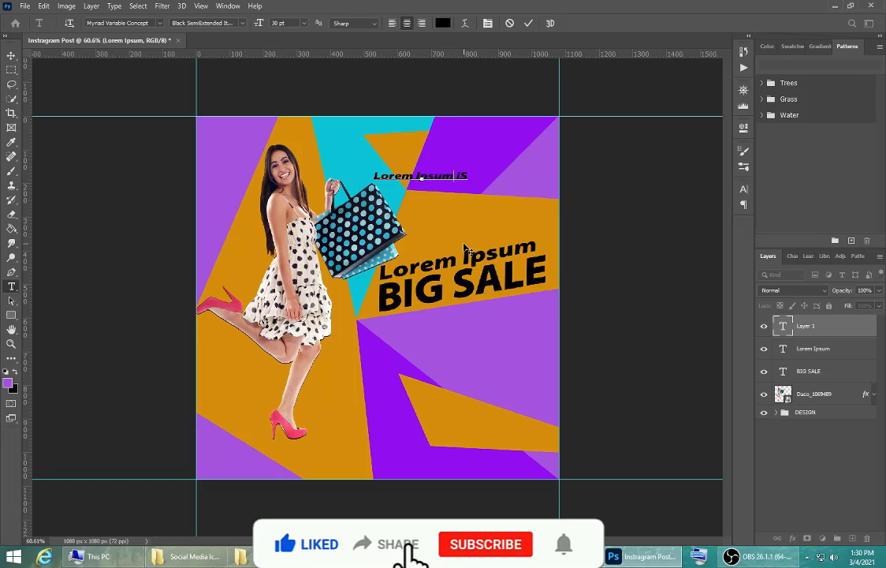
pyautogui.press('Left')
pyautogui.press('Left')
pyautogui.press('Left')
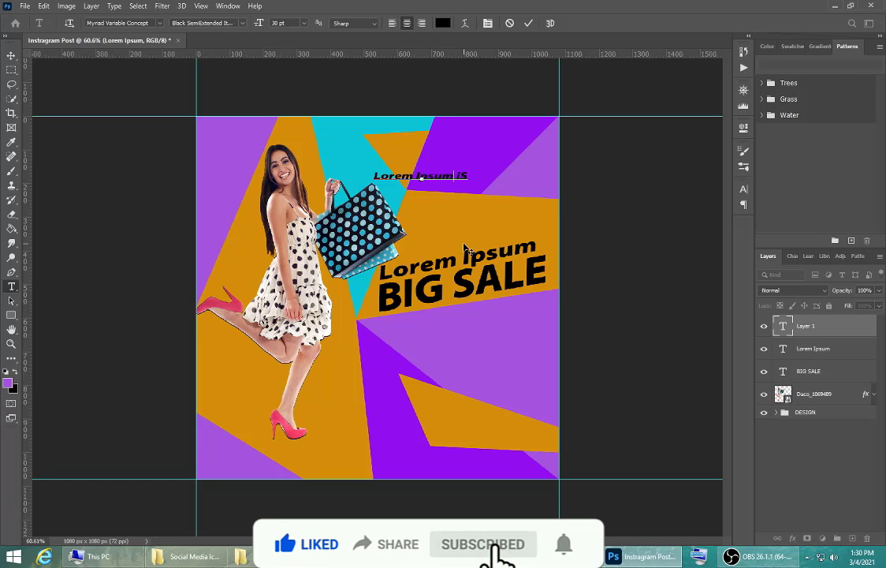
pyautogui.press('Delete')
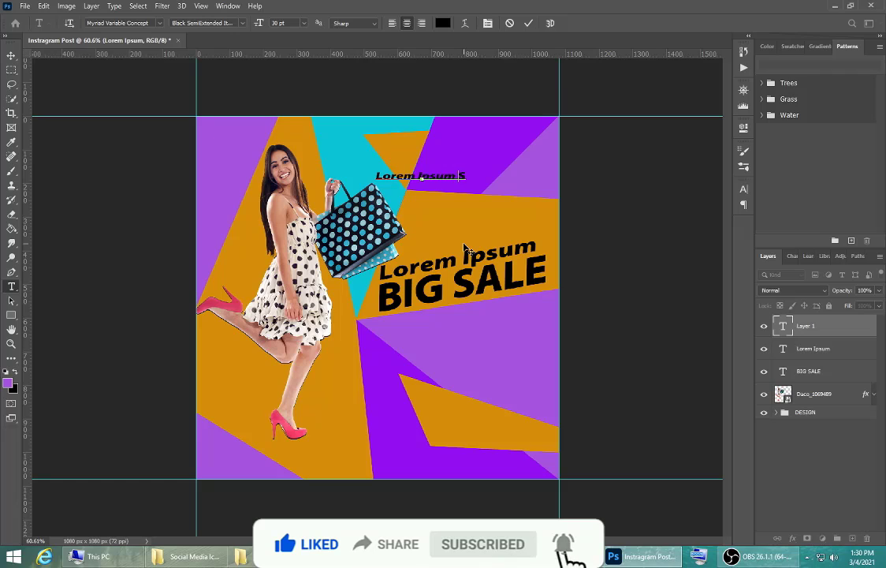
pyautogui.write('I')
pyautogui.press('Right')
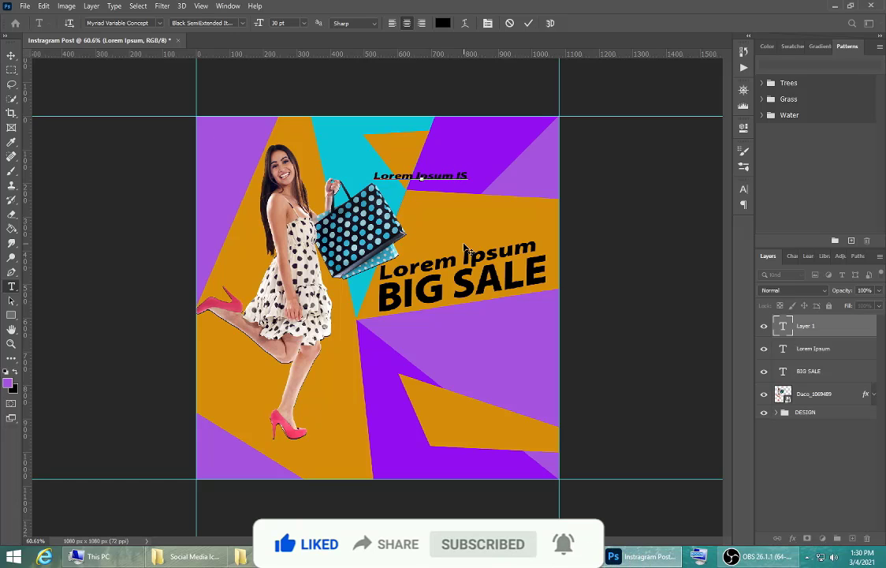
pyautogui.write('SI')
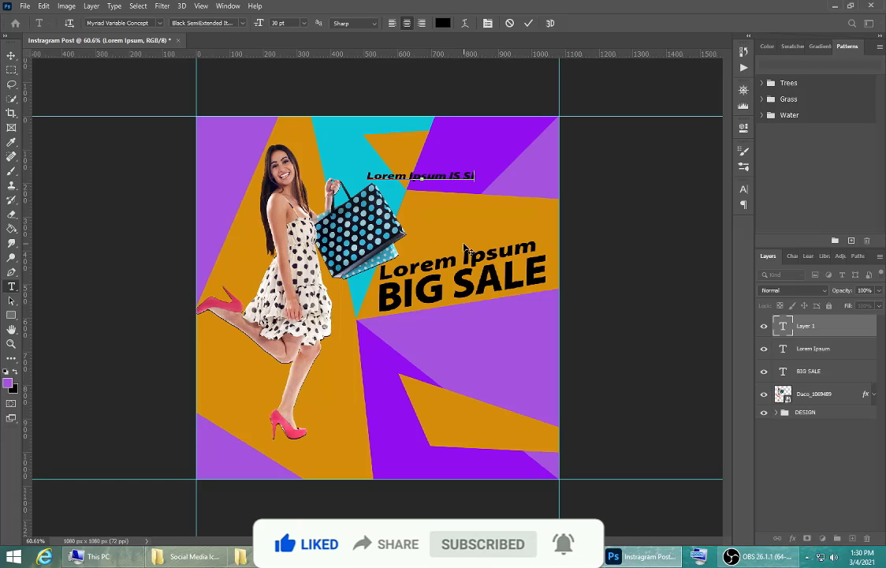
pyautogui.write('MPLY')
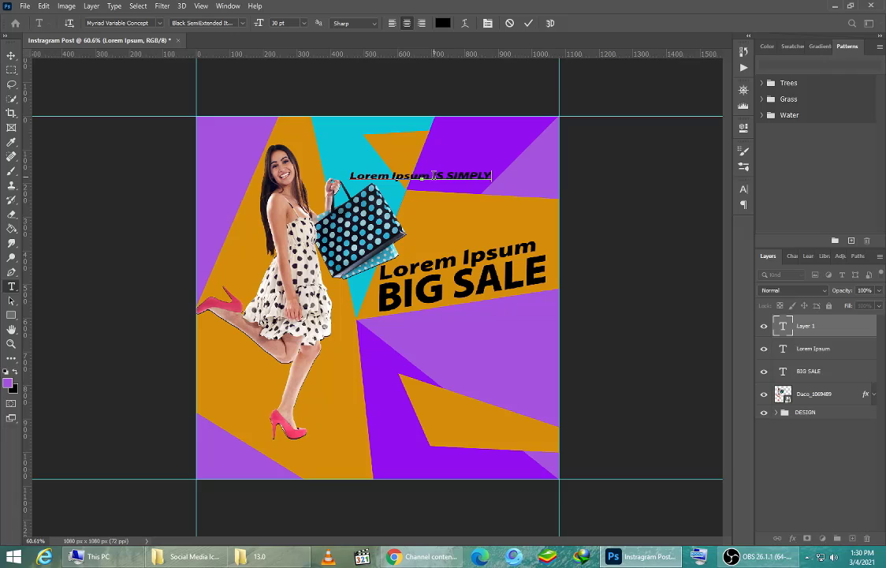
# Try to break IS SIMPLY onto a second line and change the text's alignment.
pyautogui.press('BackSpace')
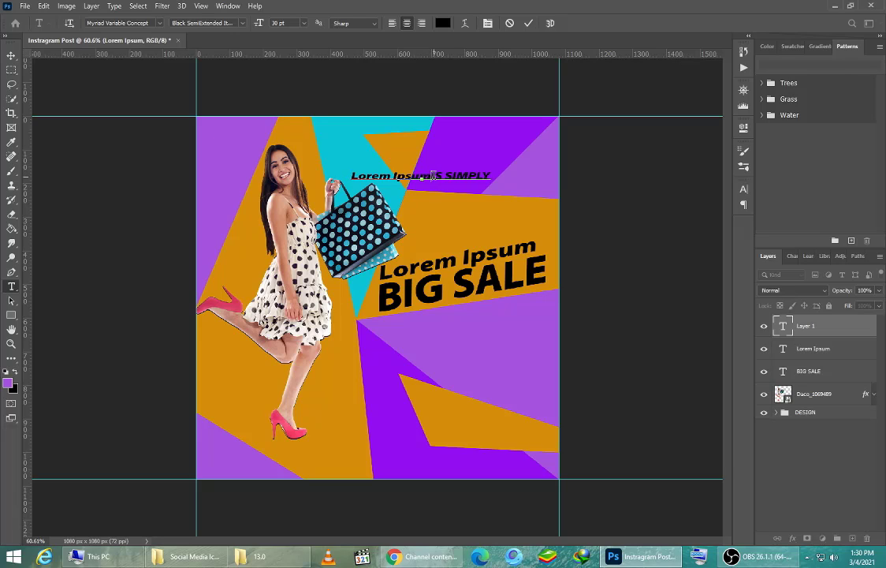
pyautogui.press('Return')
pyautogui.click(393, 24)
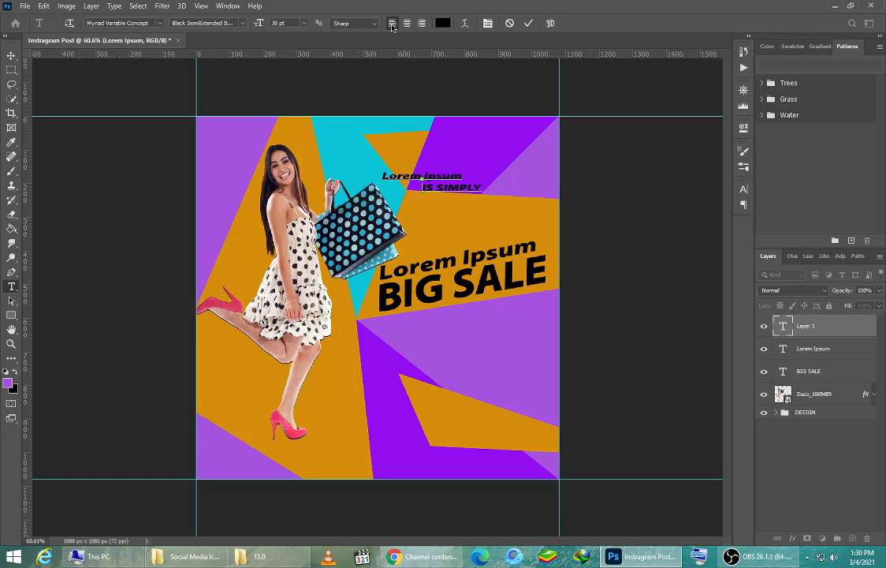
pyautogui.click(422, 25)
pyautogui.click(393, 25)
pyautogui.click(424, 187)
pyautogui.press('BackSpace')
# Cut the words IS SIMPLY from the new text so that it reads only Lorem Ipsum.
pyautogui.moveTo(433, 177); pyautogui.dragTo(492, 175)
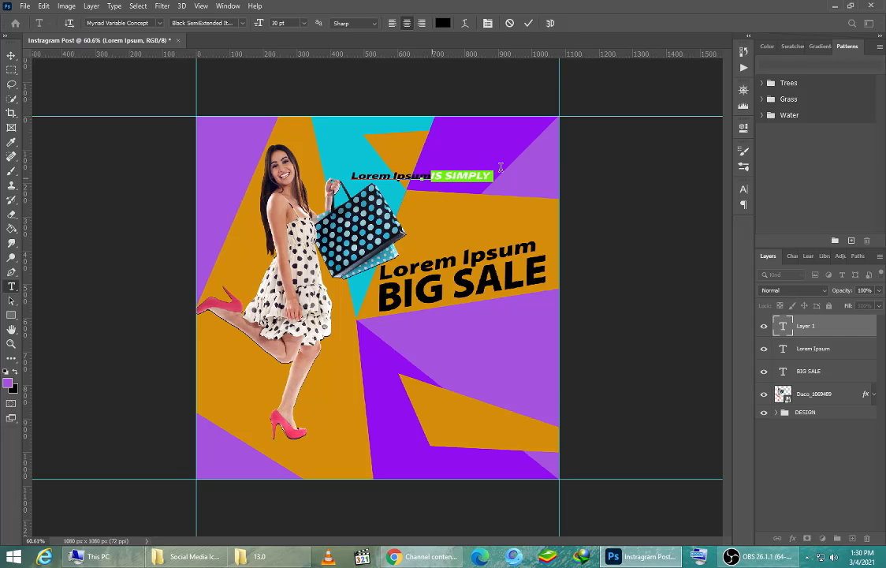
pyautogui.rightClick(493, 175)
pyautogui.click(513, 198)
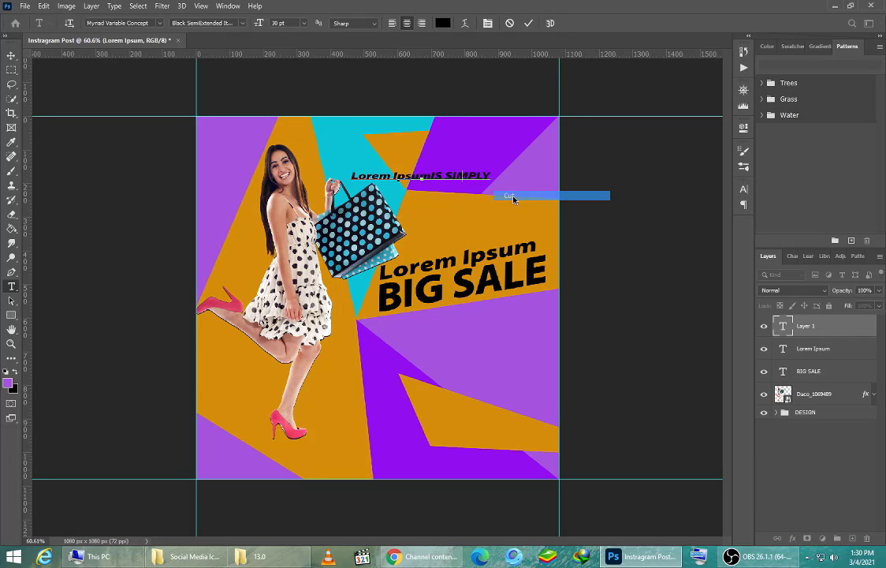
pyautogui.click(528, 24)
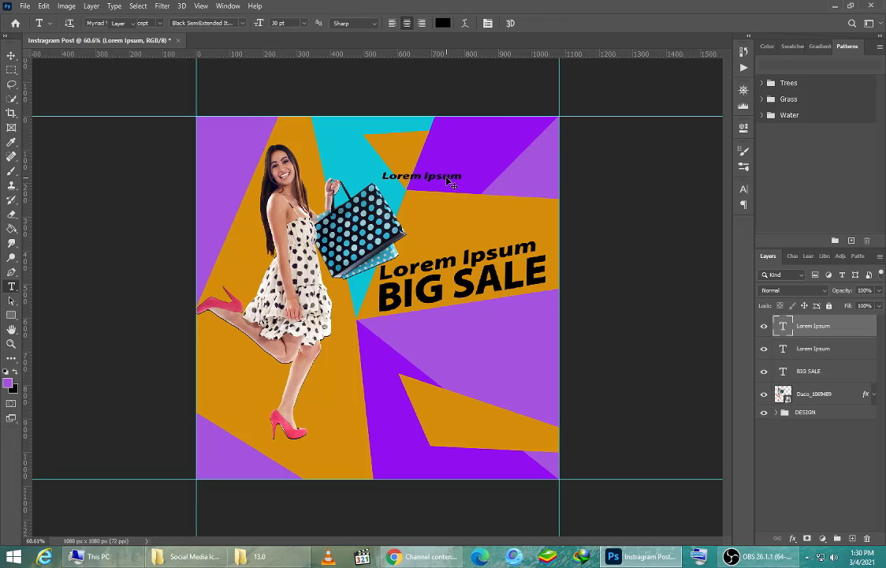
# Scale the new Lorem Ipsum text to 160.88% and place it in the purple upper-right corner of the post.
pyautogui.press('v')
pyautogui.moveTo(446, 175); pyautogui.dragTo(545, 190)
pyautogui.hotkey('ctrl', 't')
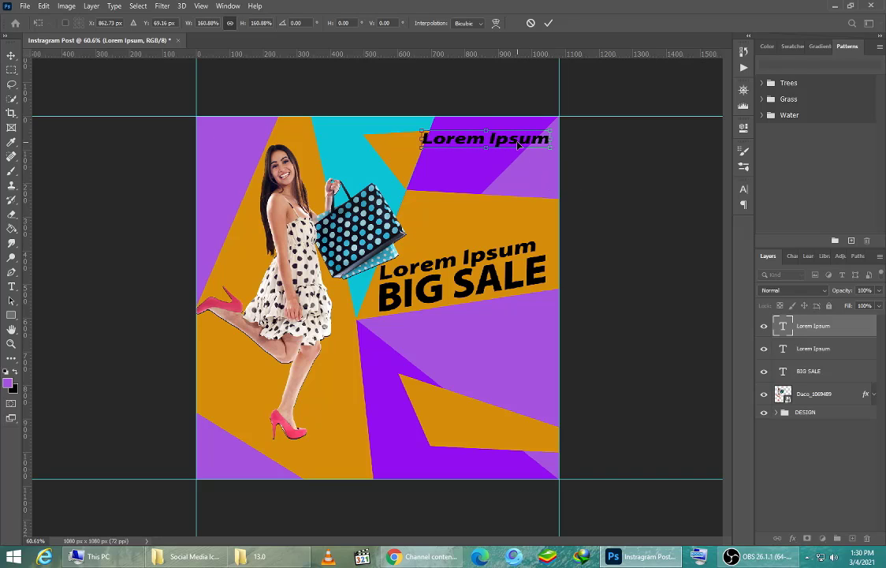
pyautogui.moveTo(518, 144); pyautogui.dragTo(525, 149)
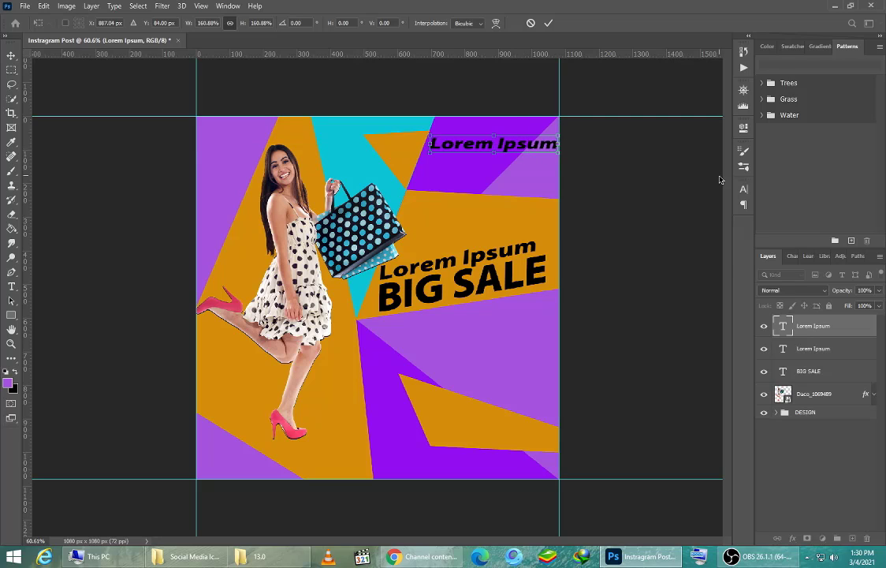
pyautogui.click(743, 189)
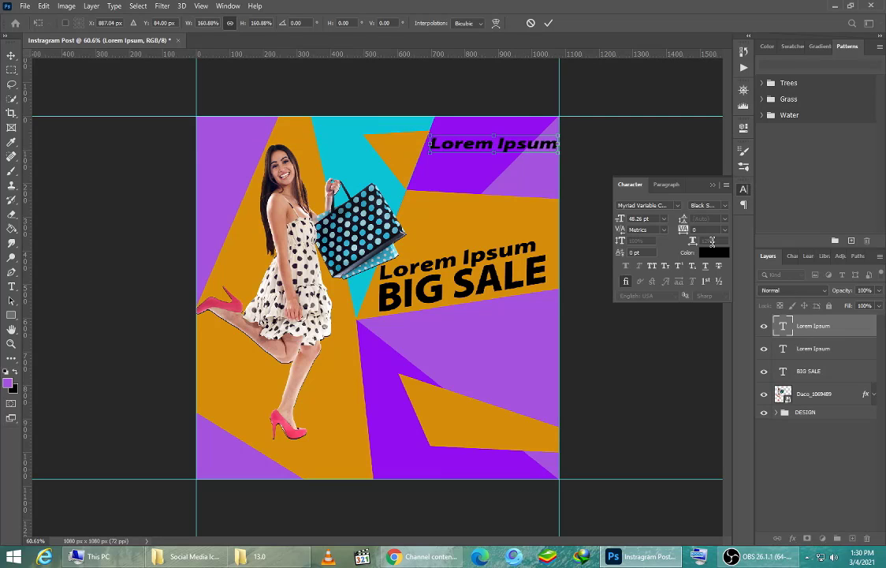
pyautogui.press('Return')
# Set the horizontal scale of the upper-right Lorem Ipsum text to 100%.
pyautogui.doubleClick(461, 145)
pyautogui.hotkey('ctrl', 'a')
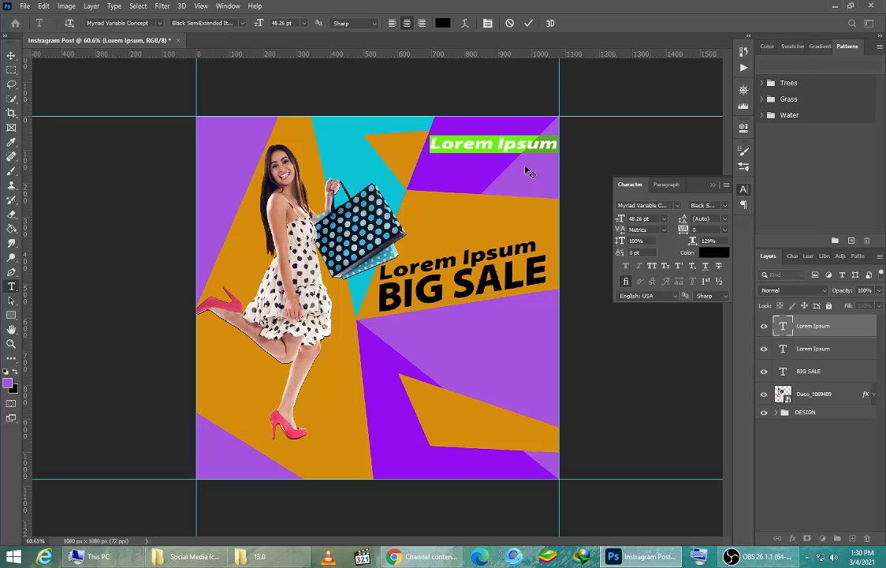
pyautogui.click(694, 241)
pyautogui.press('Return')
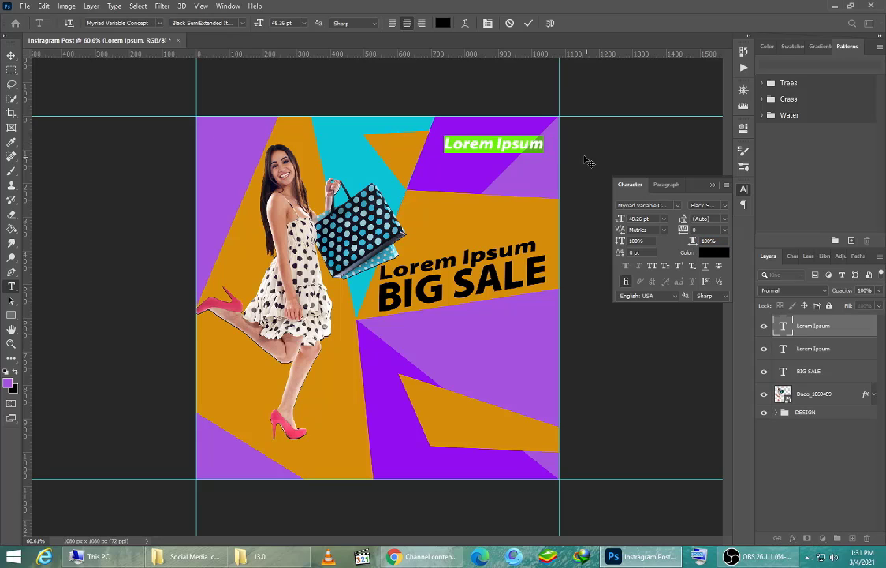
# Scale the upper-right Lorem Ipsum text to 127.25% and nudge it slightly left within the purple corner.
pyautogui.click(528, 23)
pyautogui.press('v')
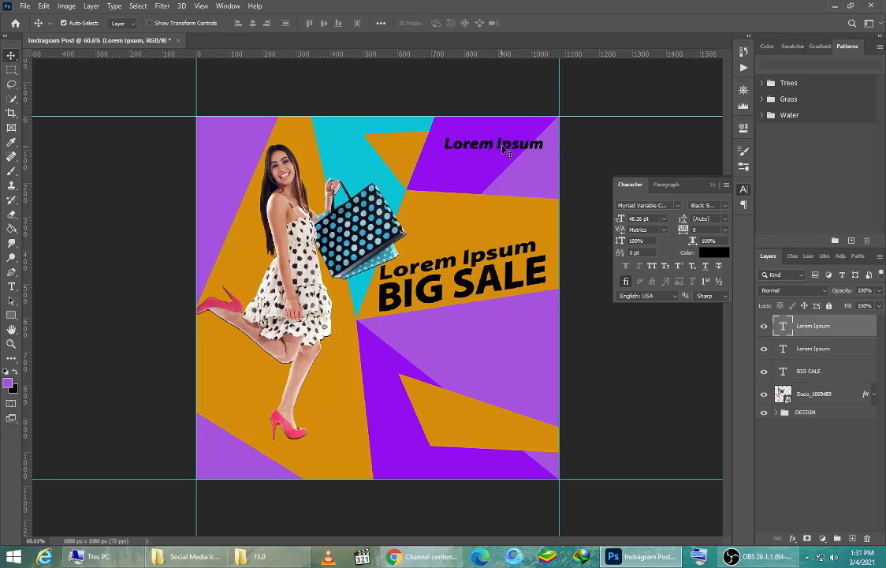
pyautogui.hotkey('ctrl', 't')
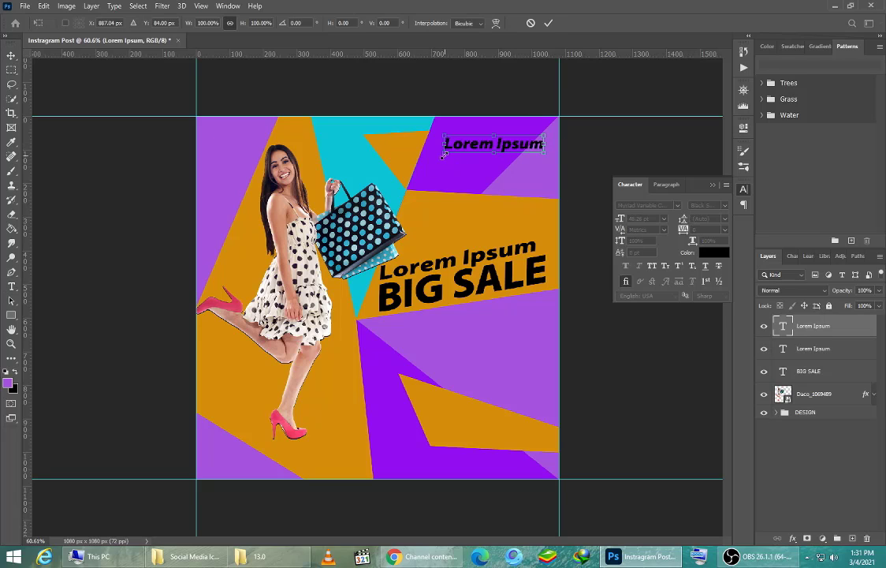
pyautogui.moveTo(443, 155); pyautogui.dragTo(430, 158)
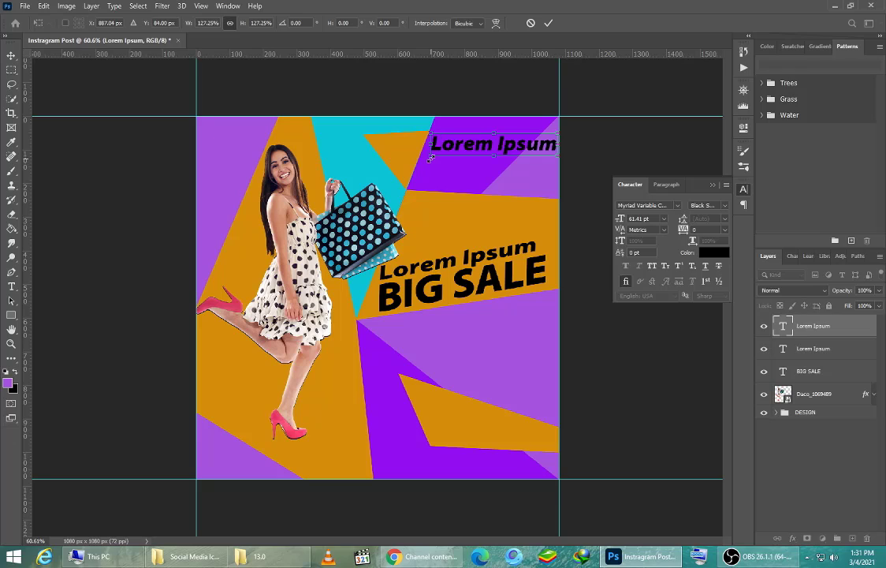
pyautogui.press('Left')
pyautogui.press('Left')
pyautogui.press('Left')
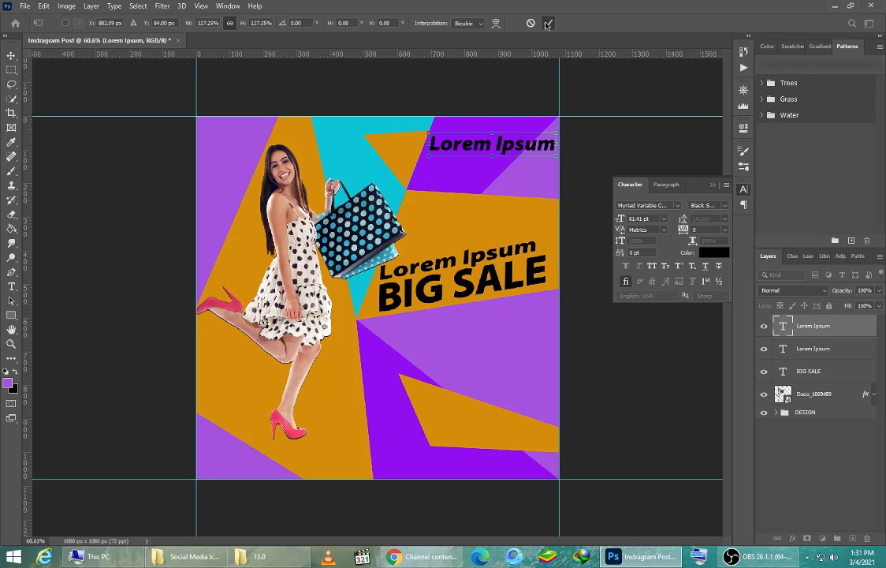
pyautogui.click(549, 23)
# Duplicate the upper-right Lorem Ipsum text, change the copy to IS SIMPLY and position it directly beneath the original.
pyautogui.moveTo(510, 149); pyautogui.dragTo(511, 170)
pyautogui.doubleClick(504, 160)
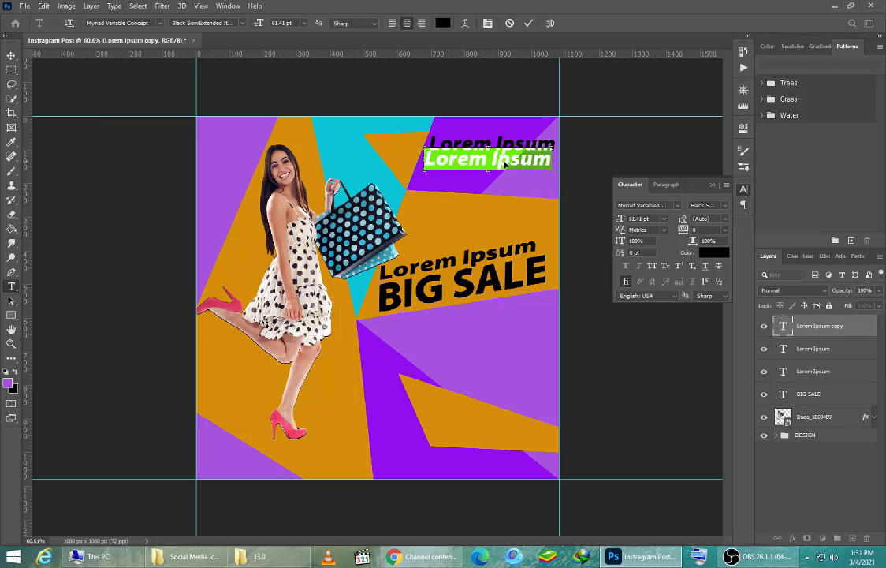
pyautogui.write('IS SIMPLY')
pyautogui.click(528, 22)
pyautogui.press('v')
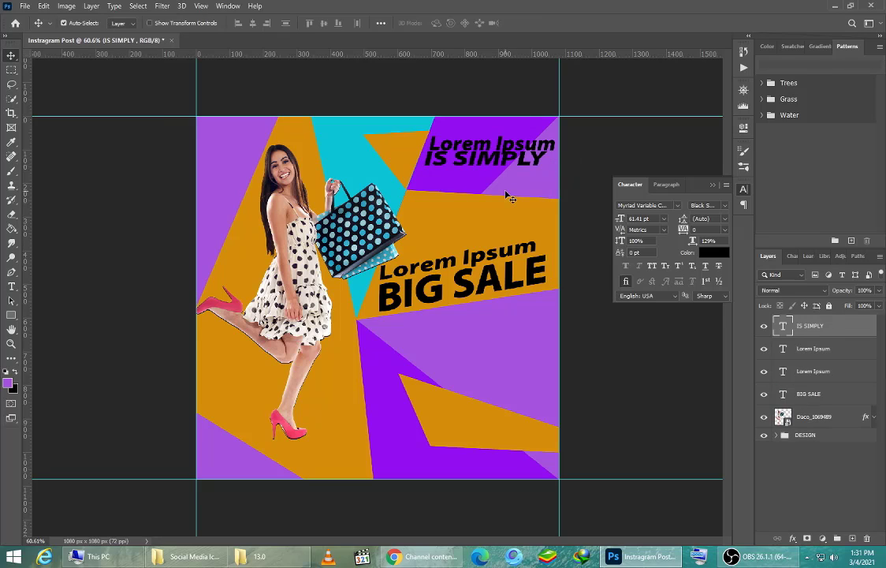
pyautogui.moveTo(500, 163); pyautogui.dragTo(505, 172)
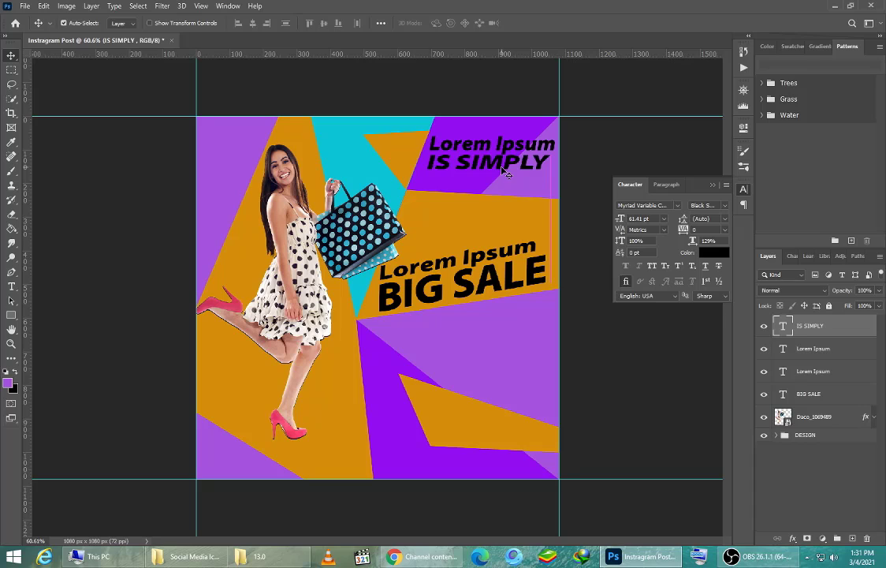
# Change the colour of the IS SIMPLY text to white (ffffff).
pyautogui.doubleClick(505, 173)
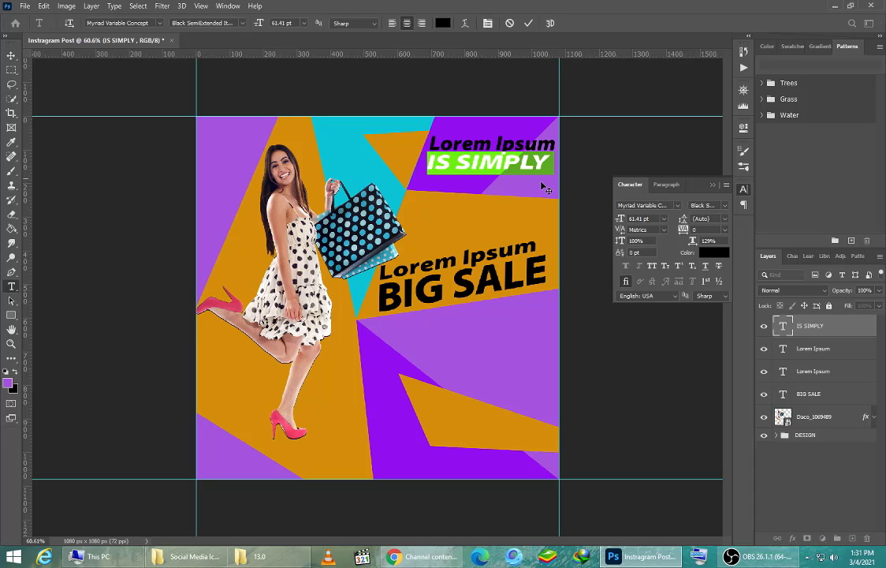
pyautogui.click(717, 254)
pyautogui.click(396, 256)
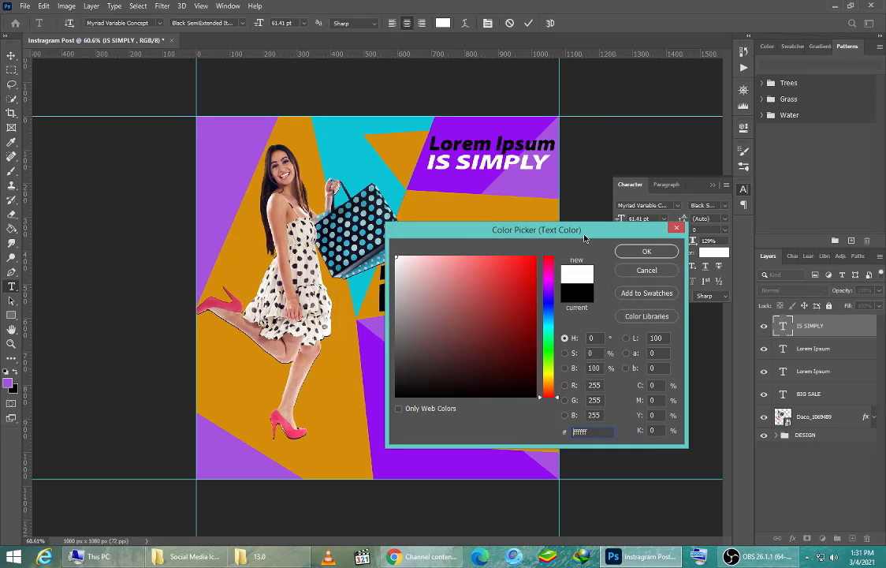
pyautogui.click(645, 253)
pyautogui.click(529, 25)
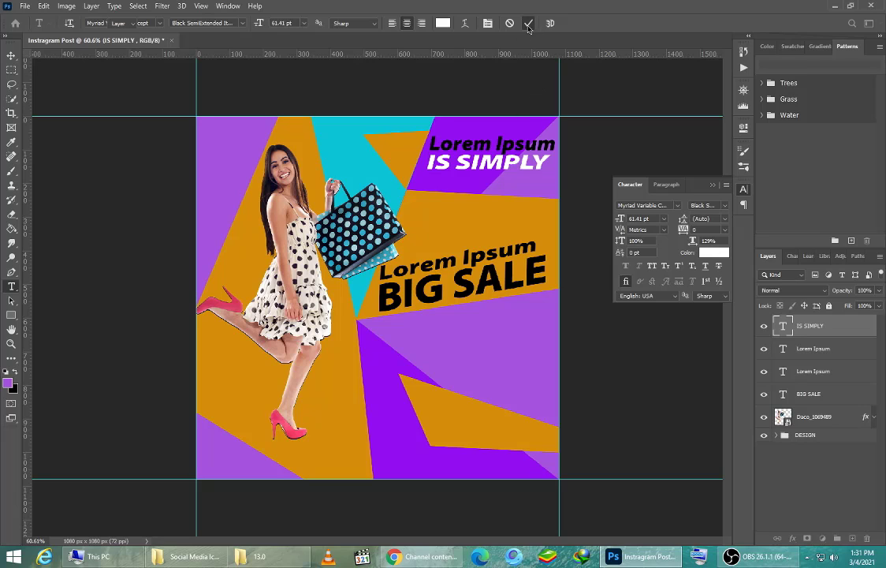
# Change the colour of the upper-right Lorem Ipsum text to white (ffffff).
pyautogui.tripleClick(495, 140)
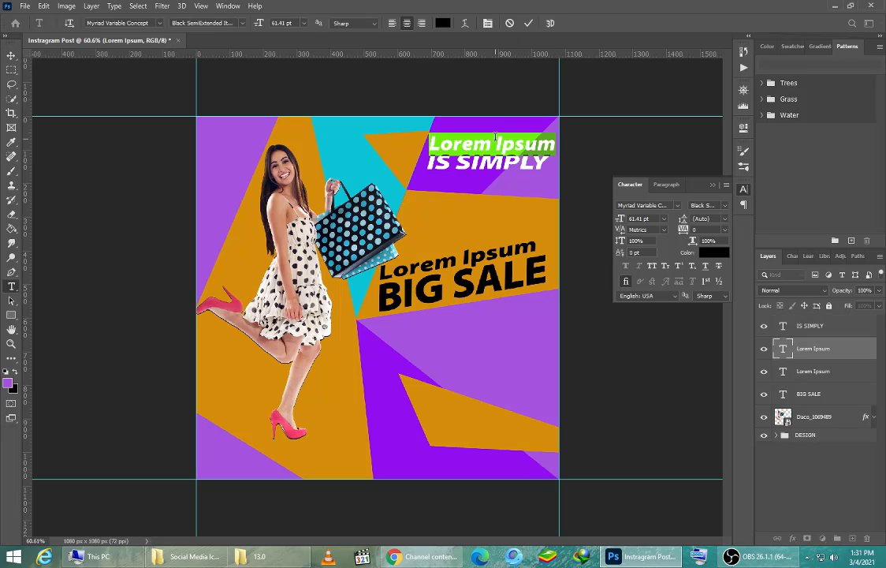
pyautogui.click(714, 252)
pyautogui.click(396, 257)
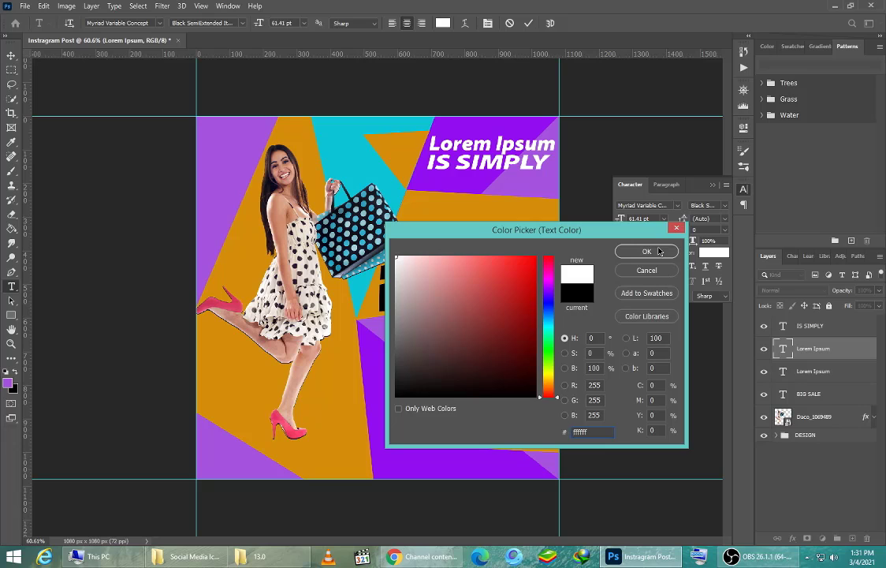
pyautogui.click(660, 251)
# Try the Light SemiCondensed font style on the upper-right Lorem Ipsum text.
pyautogui.click(709, 205)
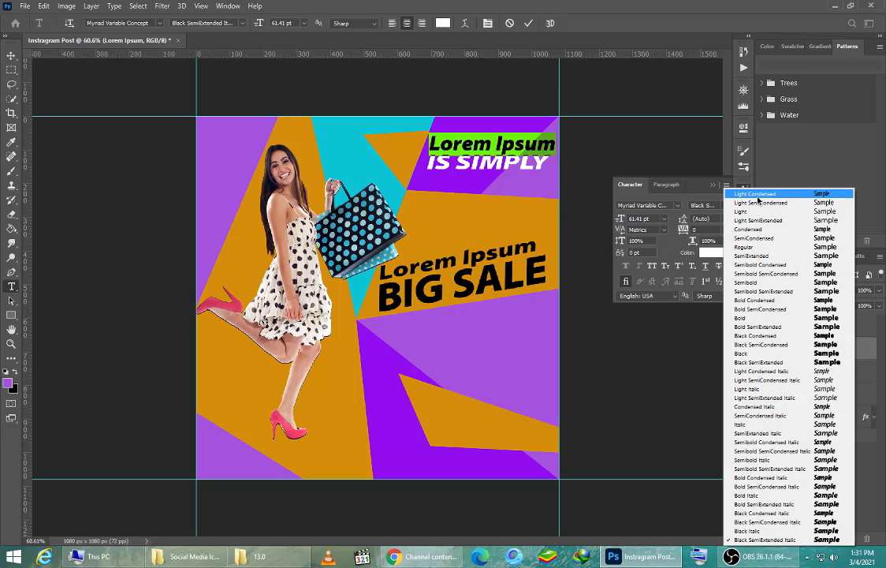
pyautogui.click(759, 203)
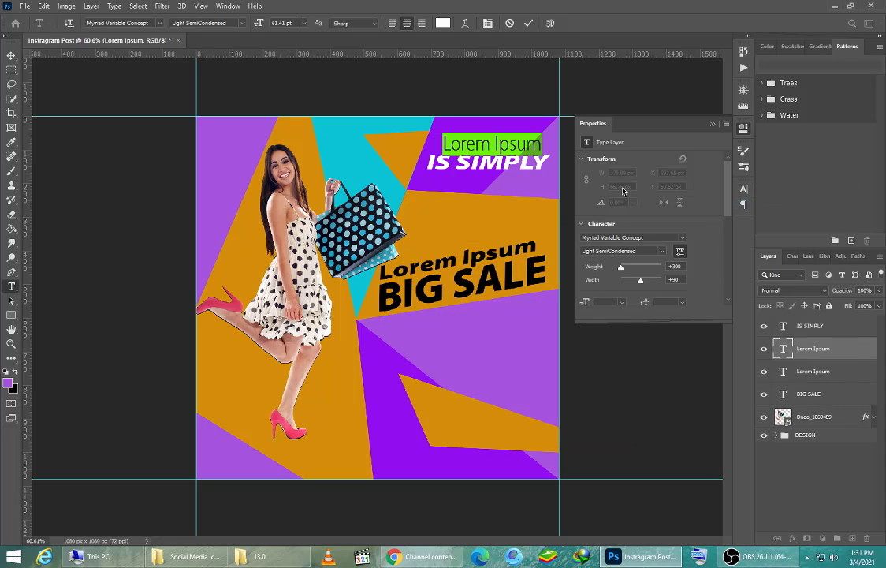
pyautogui.click(713, 124)
pyautogui.click(744, 189)
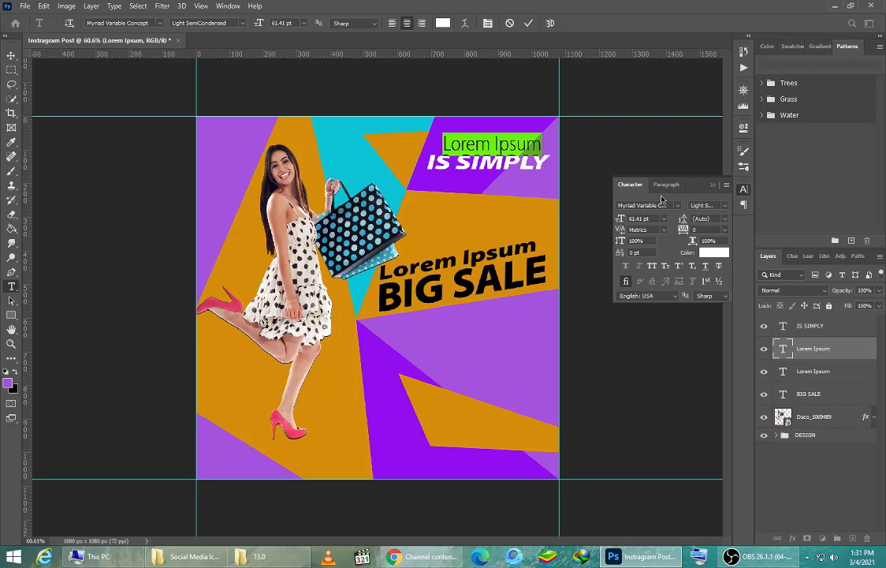
# Set the upper-right Lorem Ipsum text in Arial and shift it left to line up with IS SIMPLY.
pyautogui.click(670, 205)
pyautogui.click(677, 205)
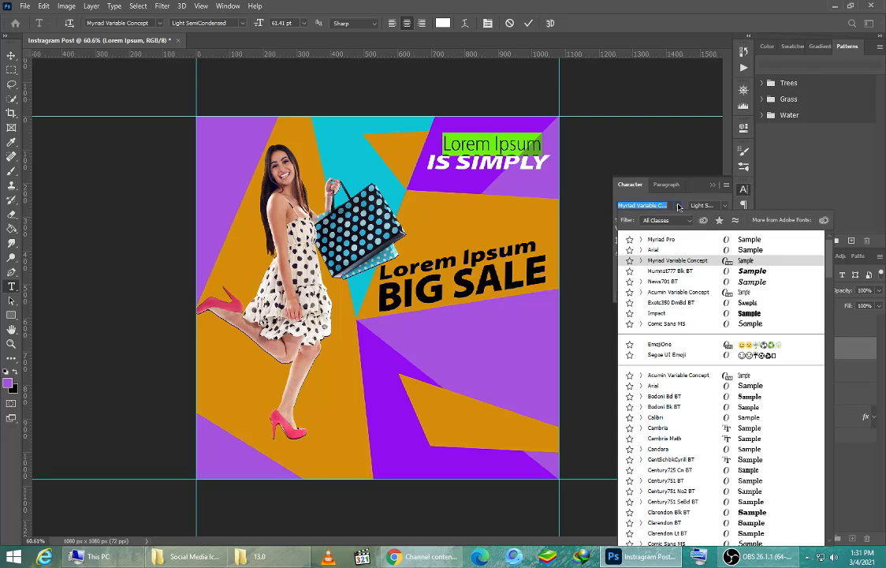
pyautogui.click(748, 250)
pyautogui.click(529, 26)
pyautogui.press('v')
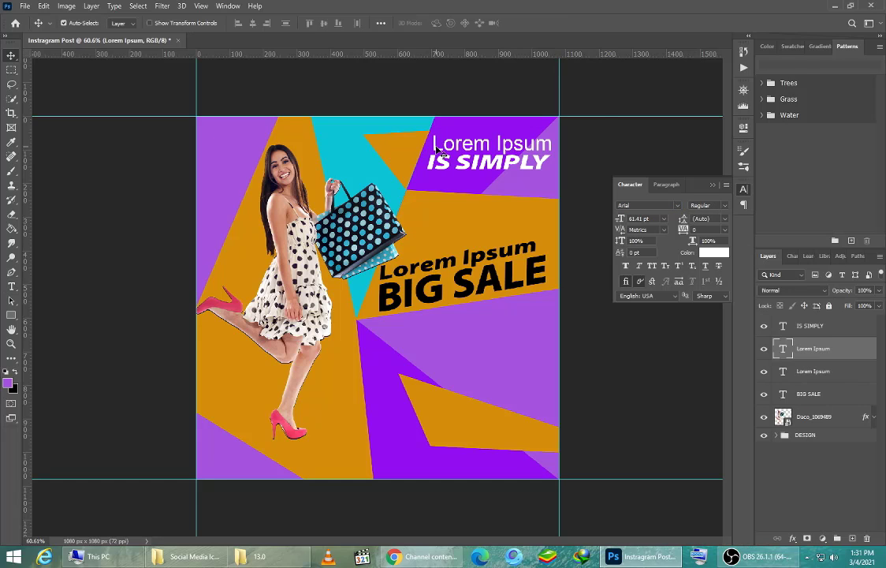
pyautogui.moveTo(439, 150); pyautogui.dragTo(435, 150)
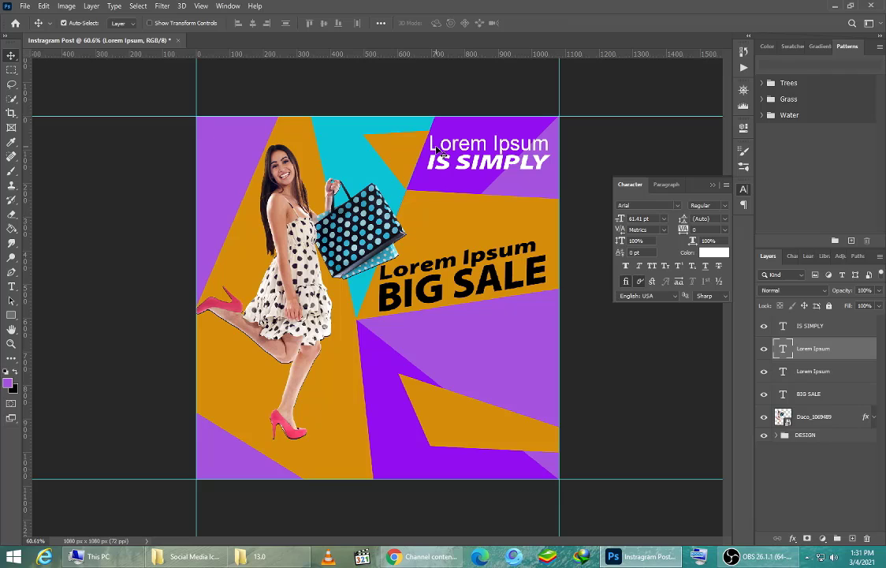
pyautogui.click(714, 186)
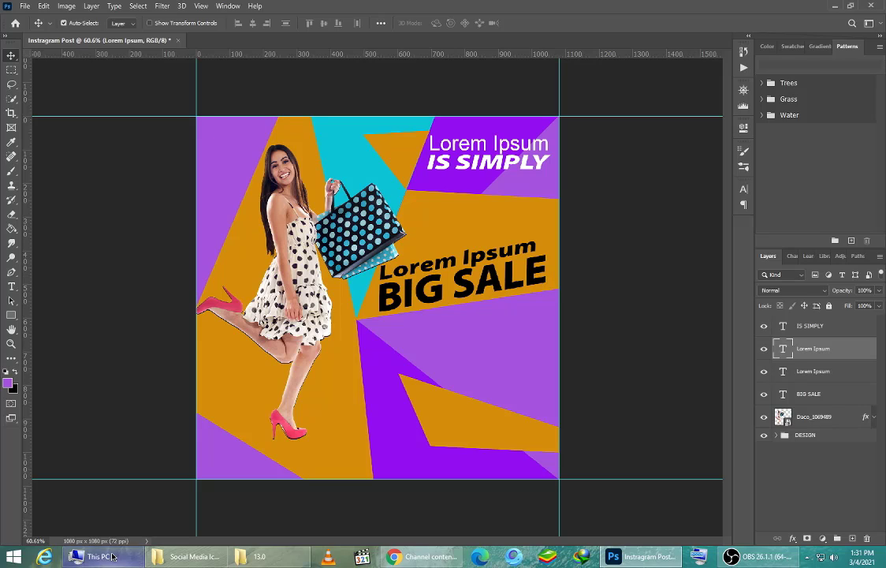
pyautogui.click(190, 557)
pyautogui.click(355, 373)
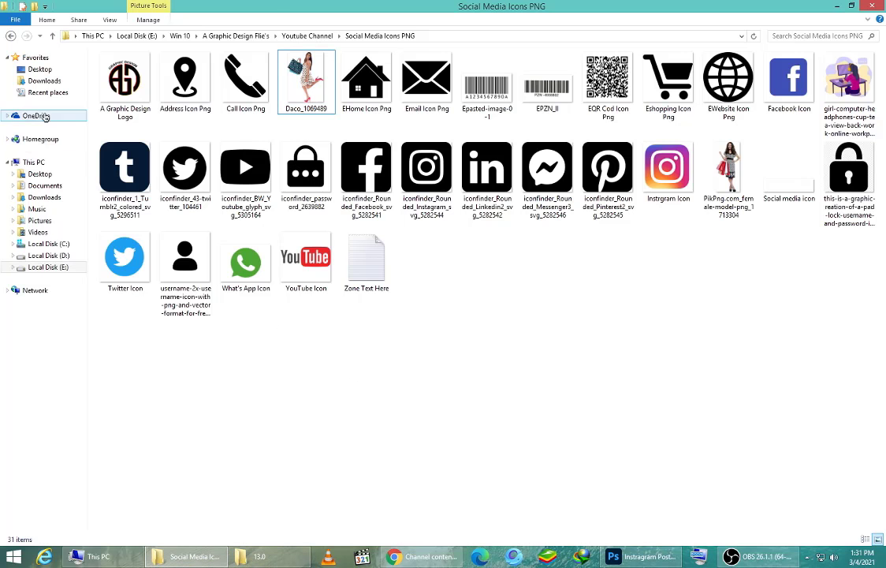
pyautogui.click(422, 557)
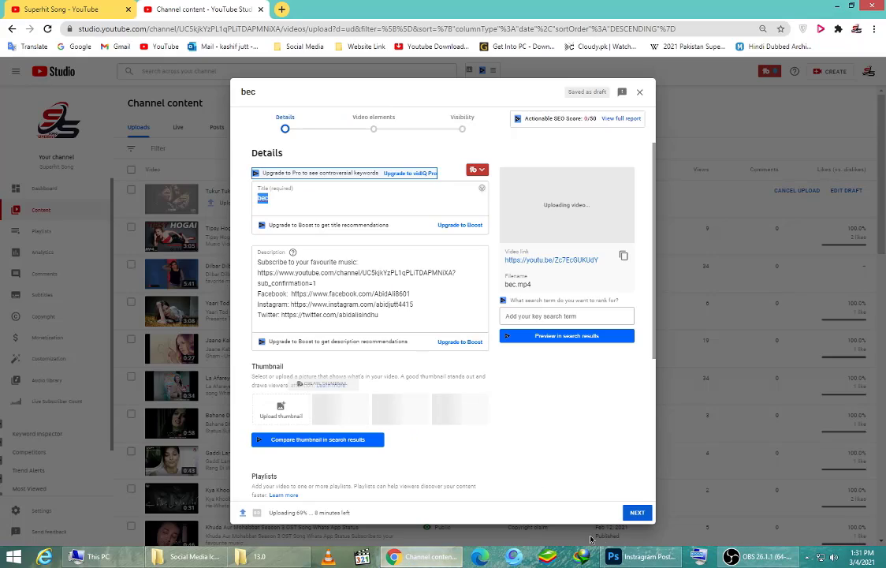
pyautogui.click(639, 557)
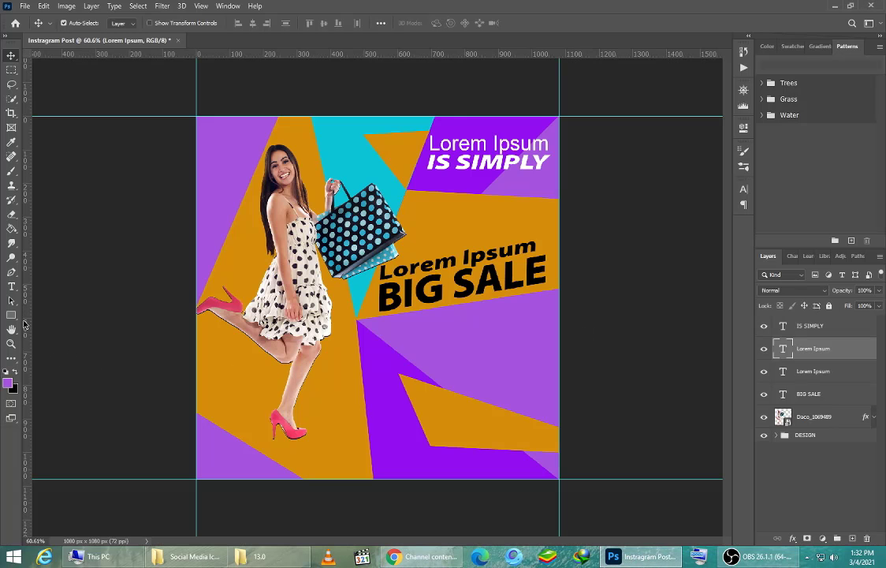
# Duplicate the BIG SALE text onto the purple area below it and change the copy to 50 %.
pyautogui.moveTo(462, 285); pyautogui.dragTo(463, 338)
pyautogui.click(464, 294)
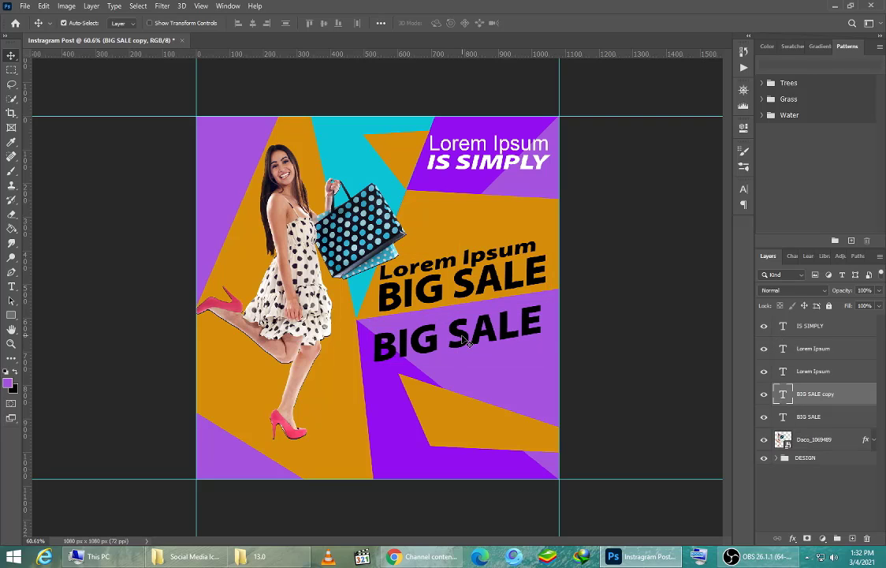
pyautogui.doubleClick(461, 331)
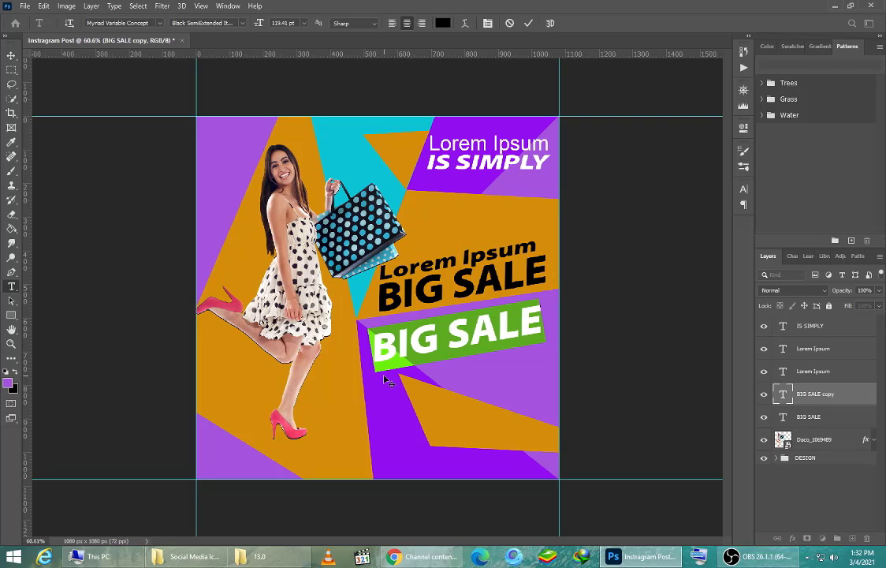
pyautogui.write('50')
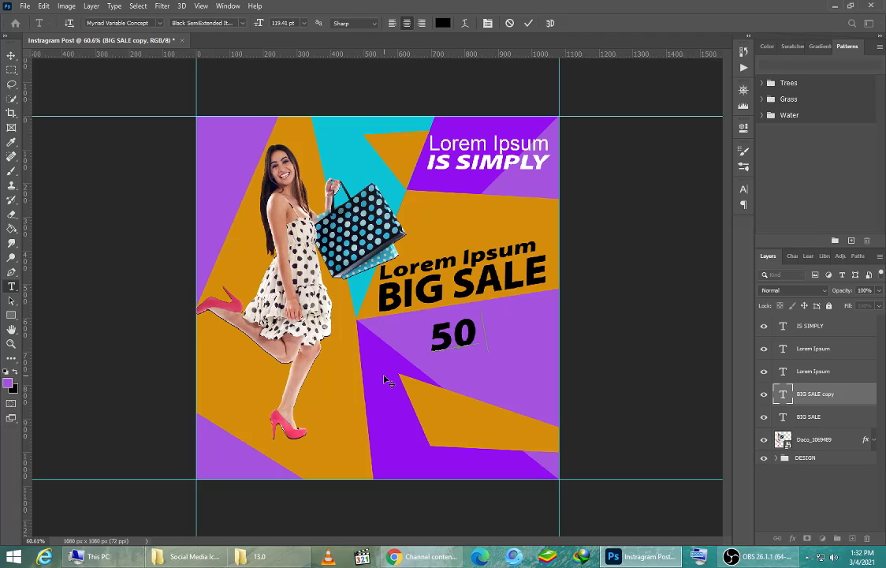
pyautogui.write(' %')
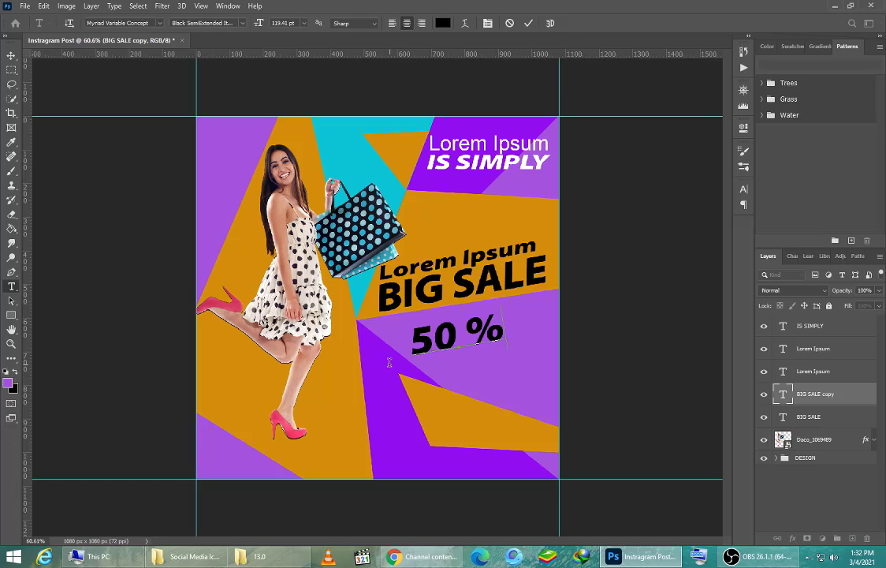
pyautogui.click(529, 23)
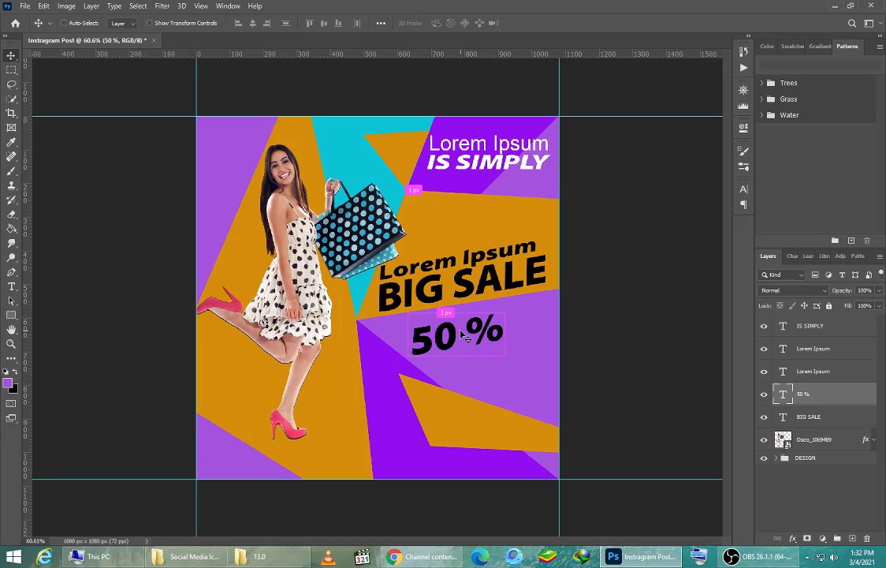
# Set the font of the 50 % text to Impact.
pyautogui.hotkey('ctrl', 't')
pyautogui.click(743, 191)
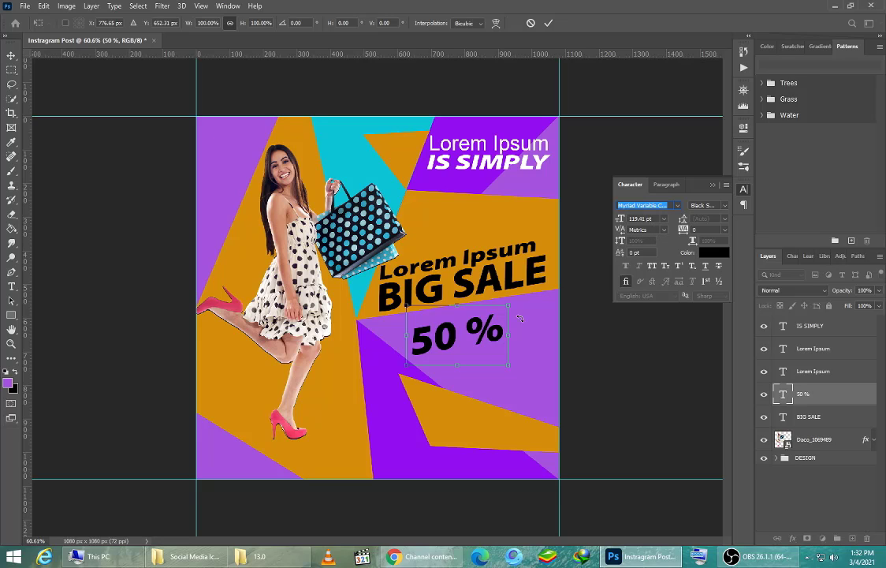
pyautogui.press('Return')
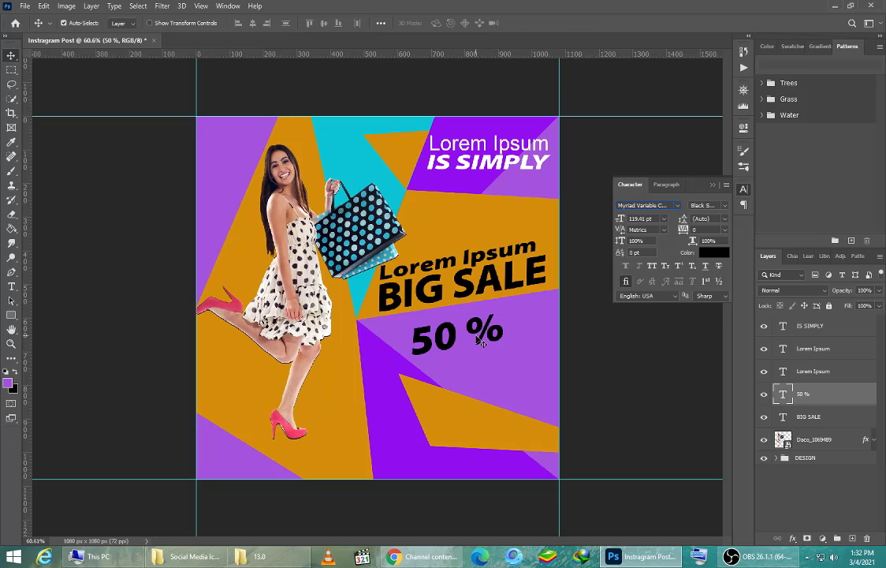
pyautogui.doubleClick(478, 341)
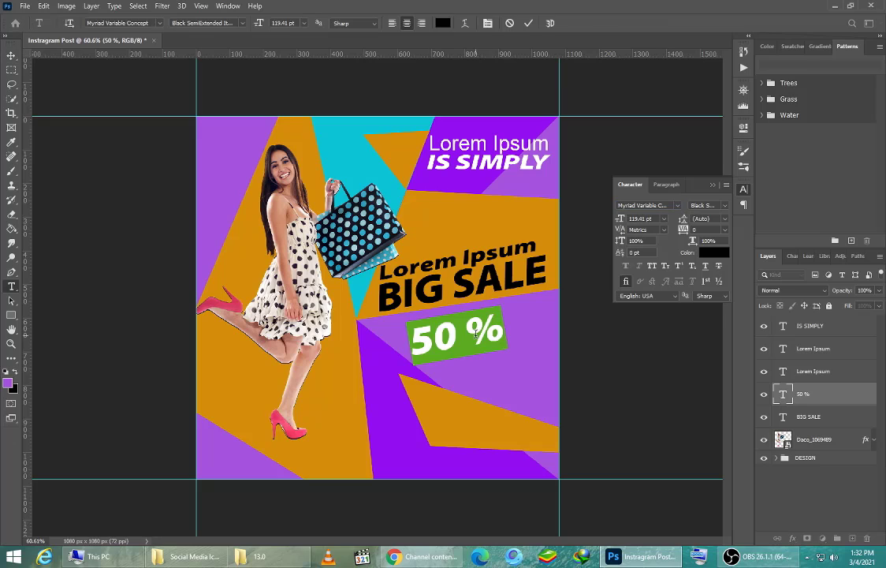
pyautogui.click(677, 206)
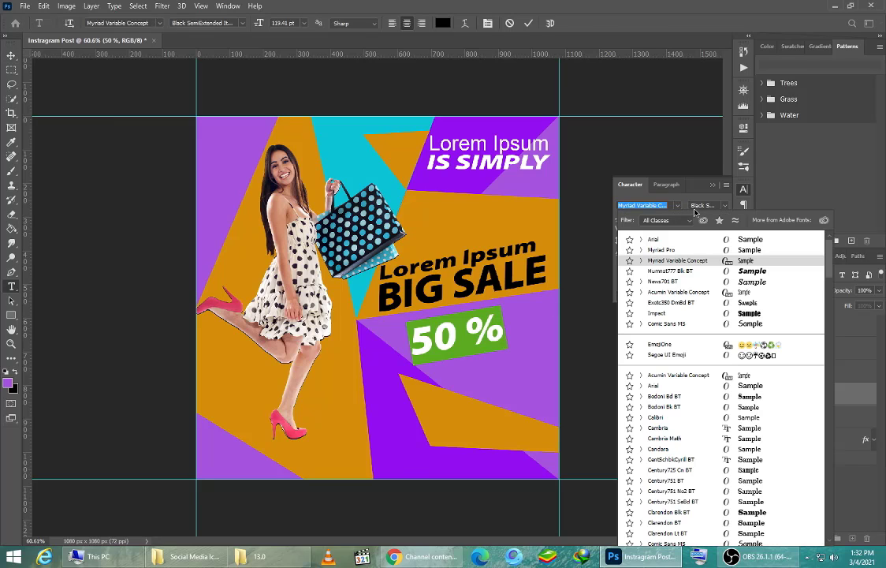
pyautogui.click(749, 313)
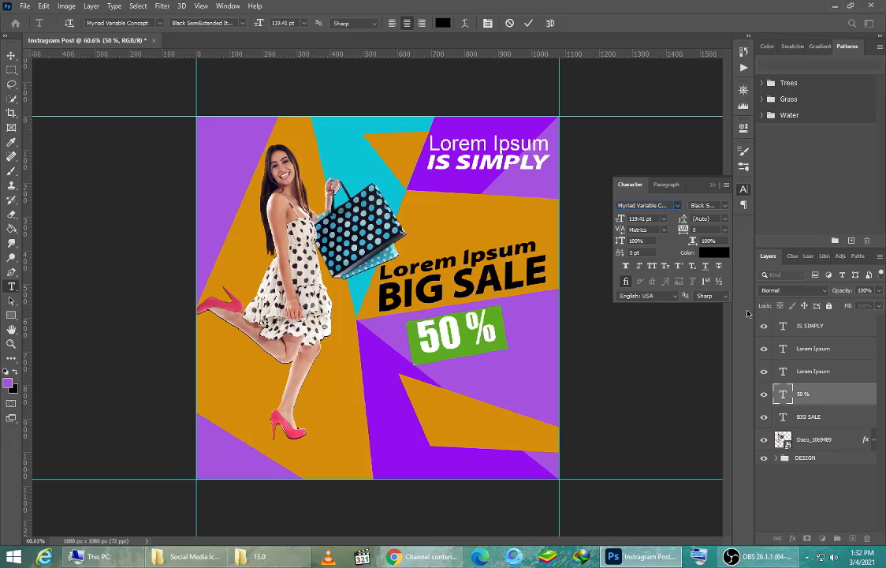
pyautogui.click(623, 243)
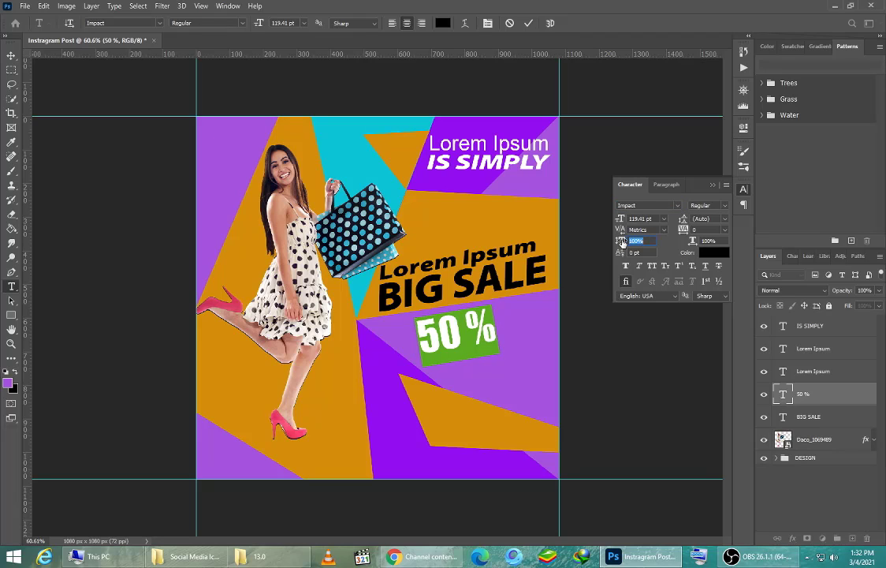
pyautogui.click(693, 240)
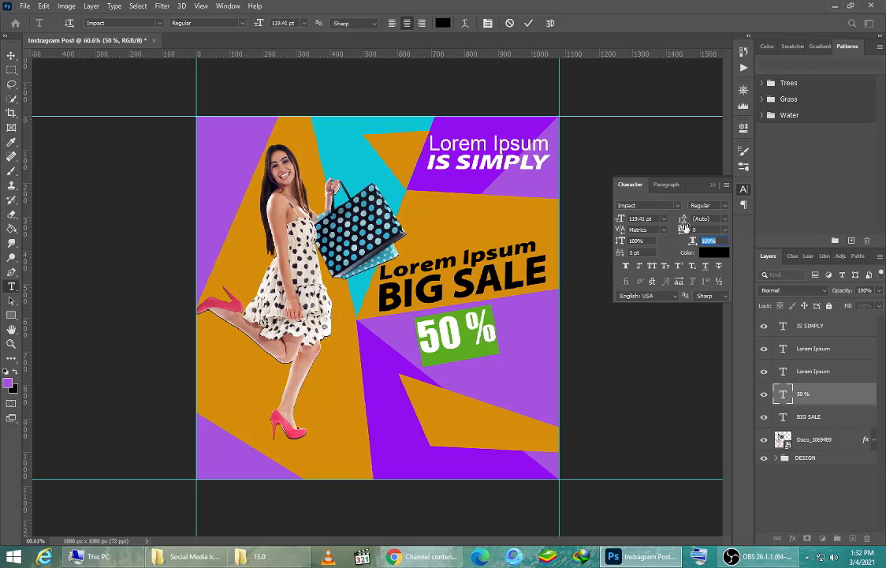
pyautogui.click(529, 23)
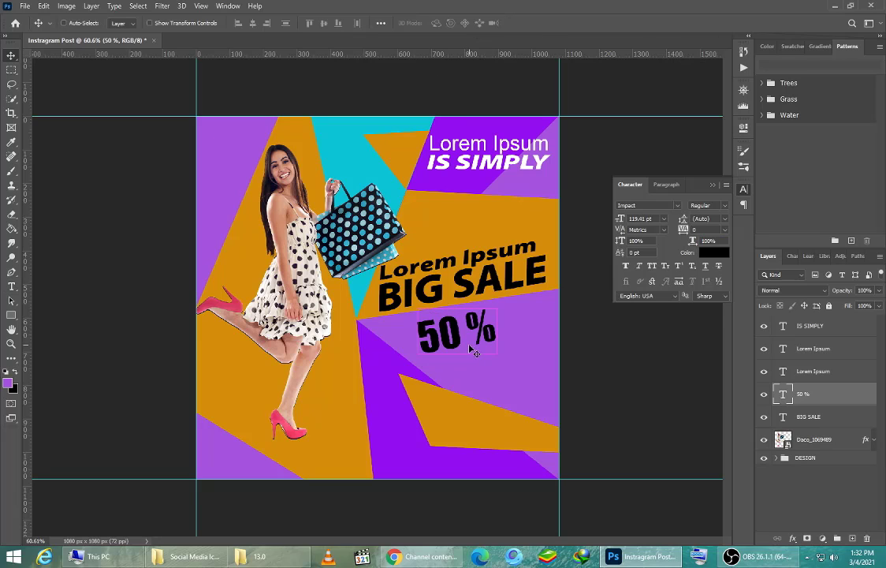
# Enlarge the 50 % text to about 191% and position it on the purple area beneath BIG SALE.
pyautogui.hotkey('ctrl', 't')
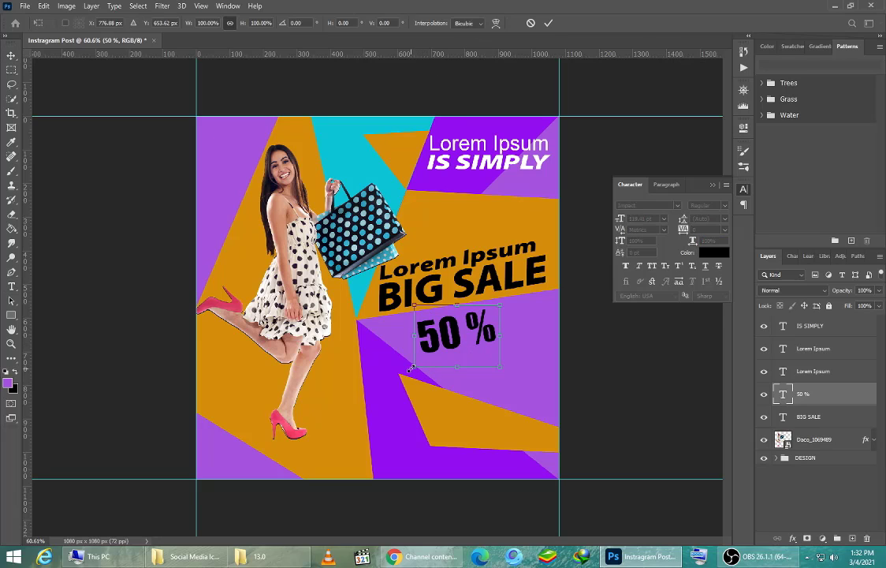
pyautogui.moveTo(411, 367); pyautogui.dragTo(377, 394)
pyautogui.moveTo(435, 354); pyautogui.dragTo(430, 376)
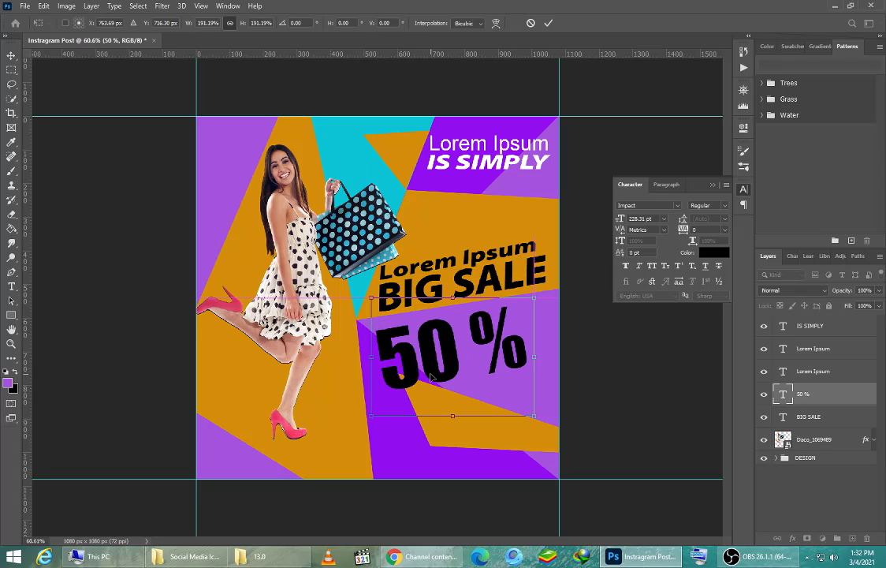
pyautogui.press('Return')
# Recolor the 50 % text white (ffffff).
pyautogui.doubleClick(439, 369)
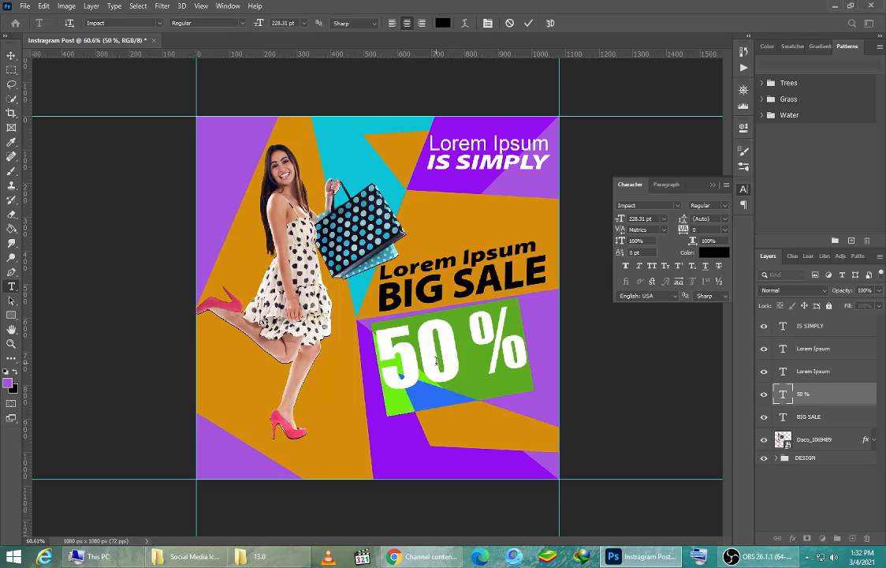
pyautogui.click(703, 250)
pyautogui.moveTo(448, 295); pyautogui.dragTo(392, 203)
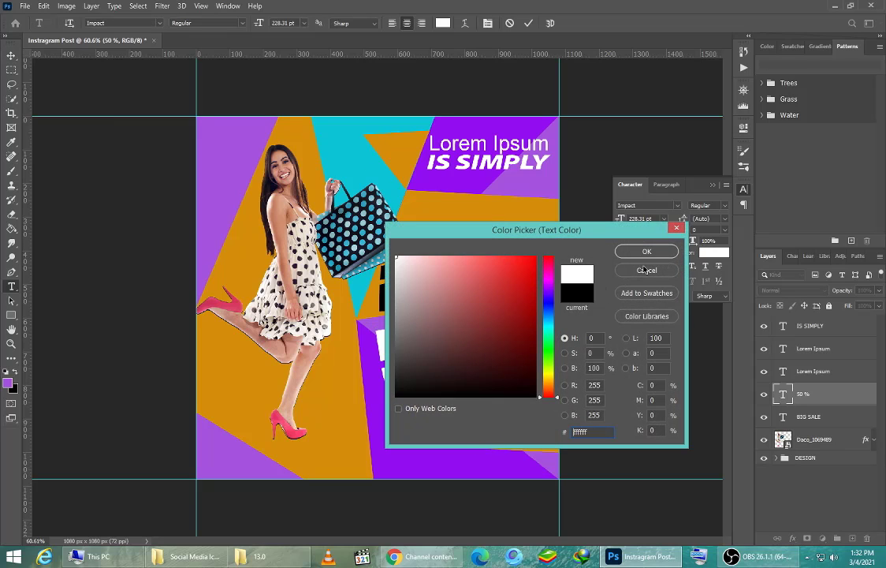
pyautogui.click(647, 252)
pyautogui.click(529, 24)
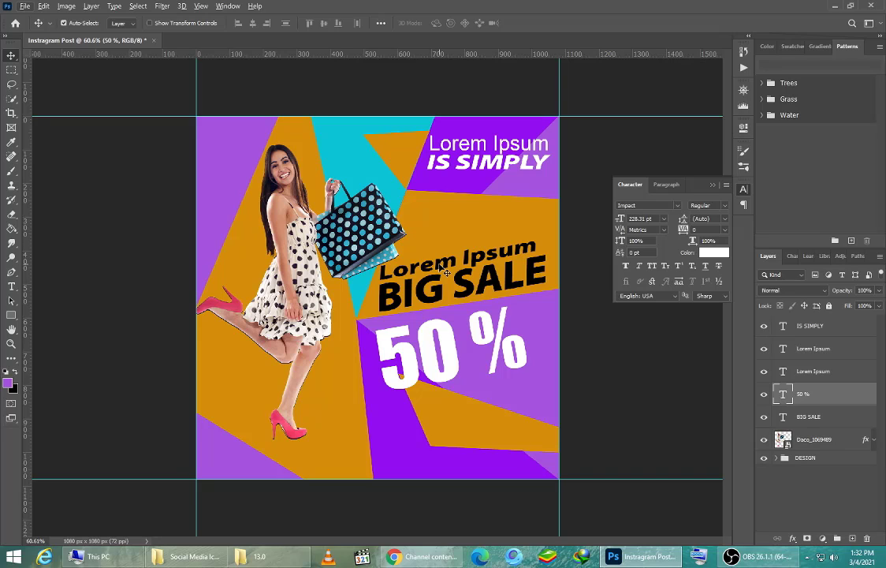
# Duplicate the slanted Lorem Ipsum text to just below 50 % and extend the copy to read Lorem Ipsum IS SIMPLY.
pyautogui.moveTo(444, 272); pyautogui.dragTo(445, 392)
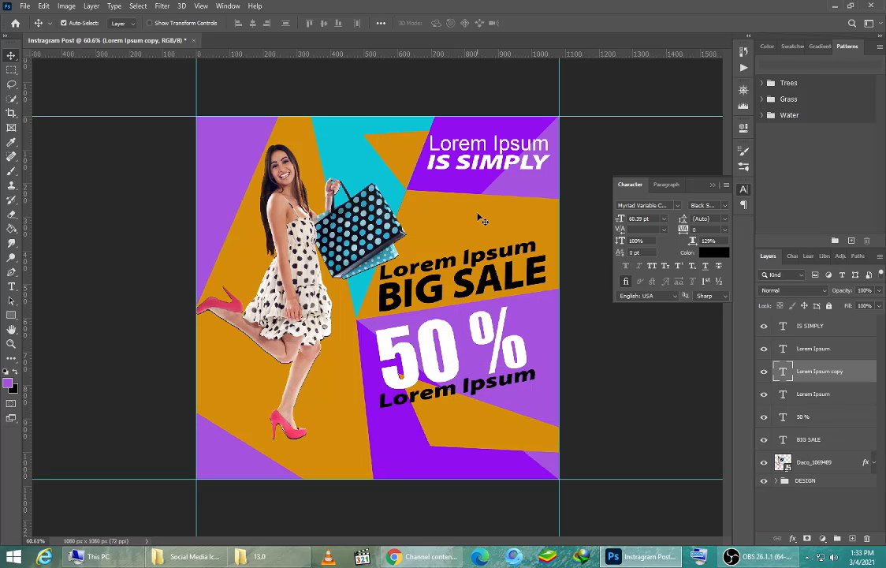
pyautogui.doubleClick(457, 390)
pyautogui.click(516, 380)
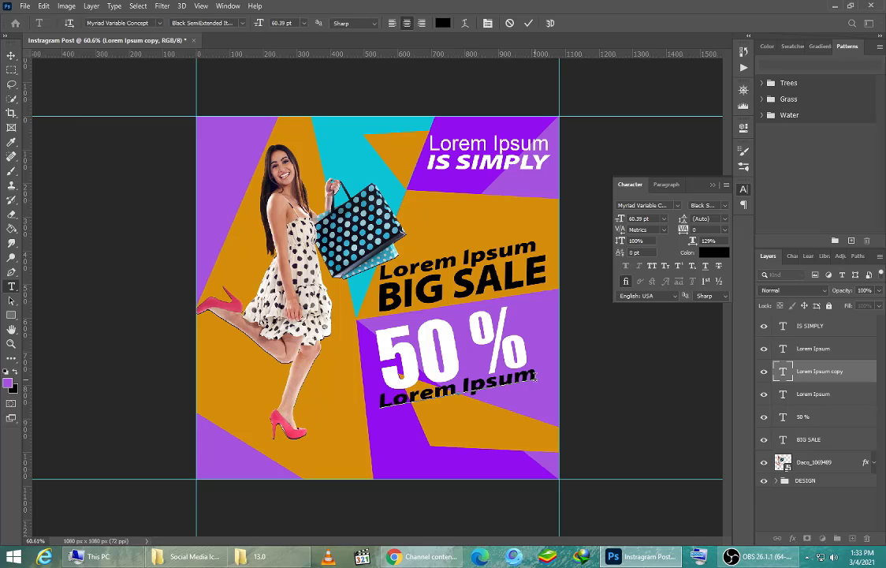
pyautogui.write('I')
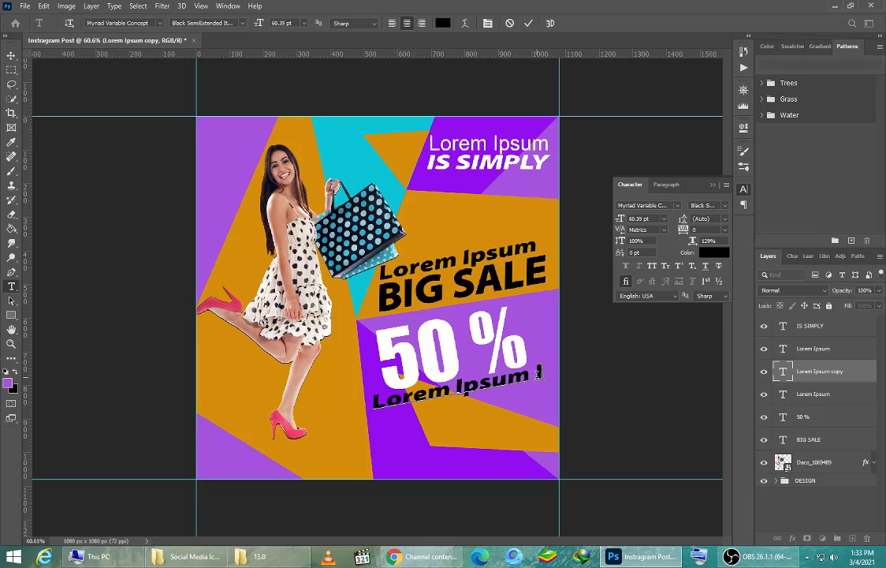
pyautogui.write('S SIM')
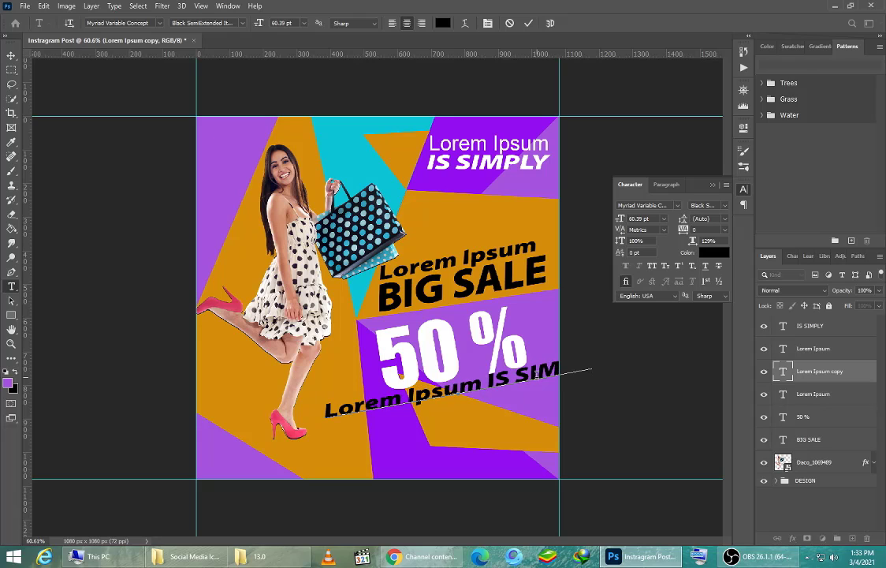
pyautogui.write('P')
# Format the Lorem Ipsum IS SIMPLY line in Myriad Pro Bold at 40 pt.
pyautogui.hotkey('ctrl', 'a')
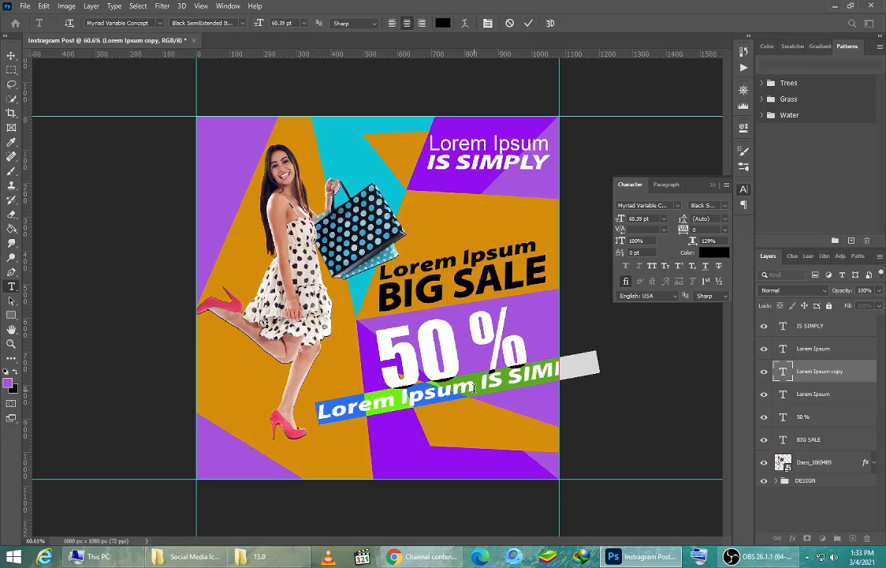
pyautogui.click(677, 205)
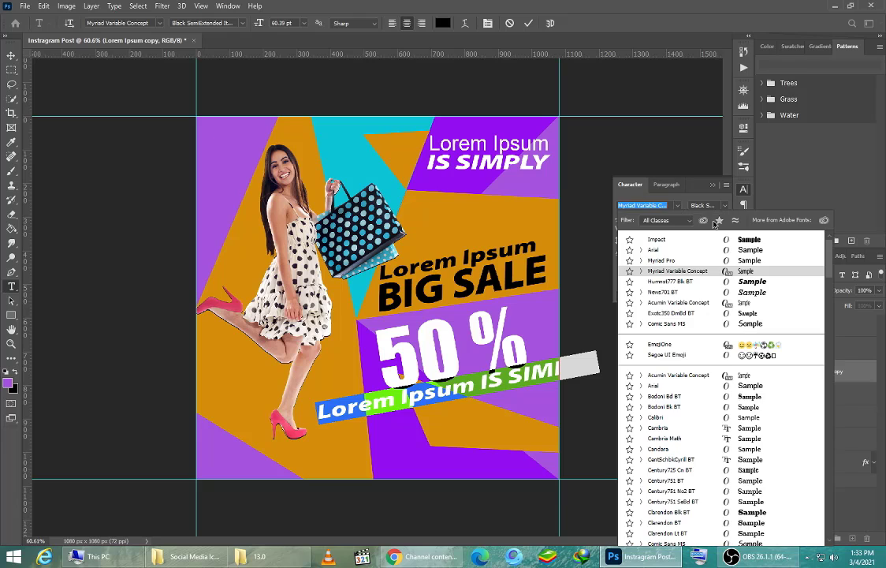
pyautogui.click(756, 261)
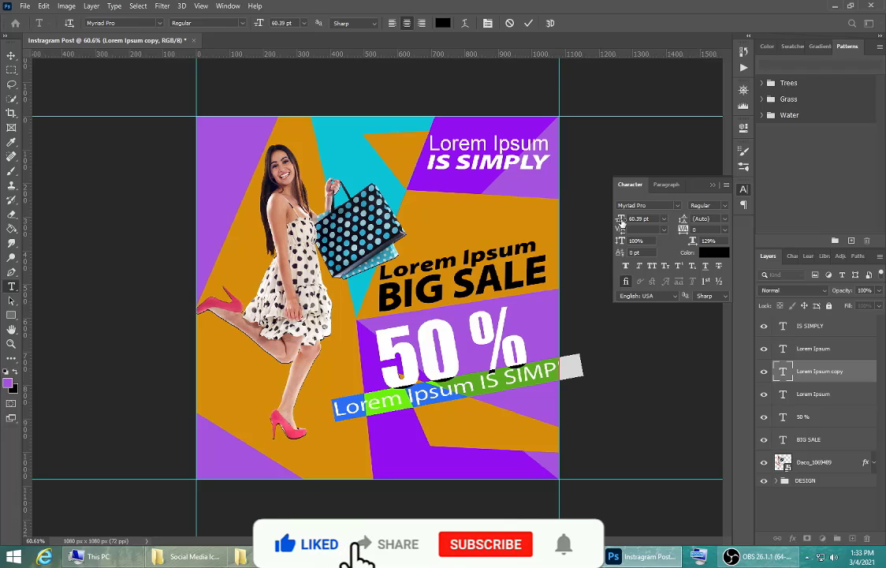
pyautogui.moveTo(622, 222); pyautogui.dragTo(610, 225)
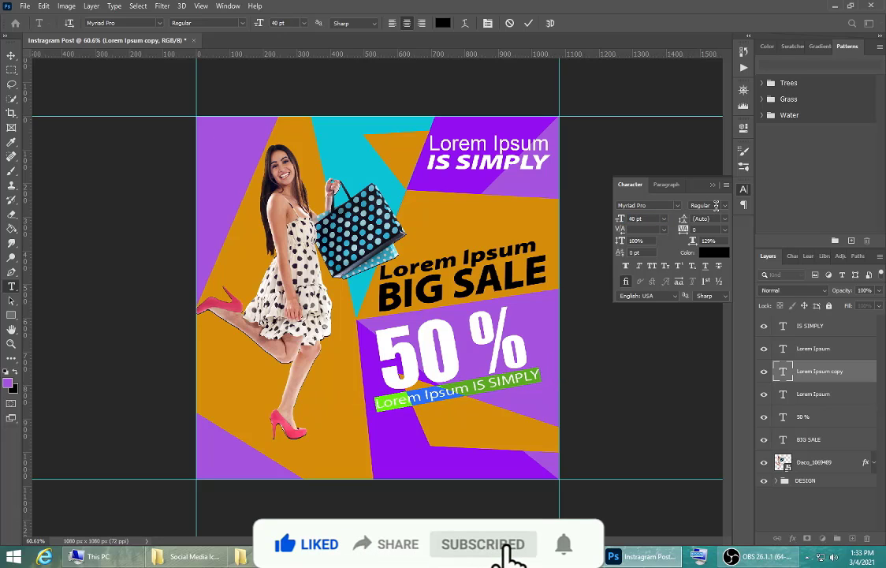
pyautogui.click(704, 205)
pyautogui.click(738, 232)
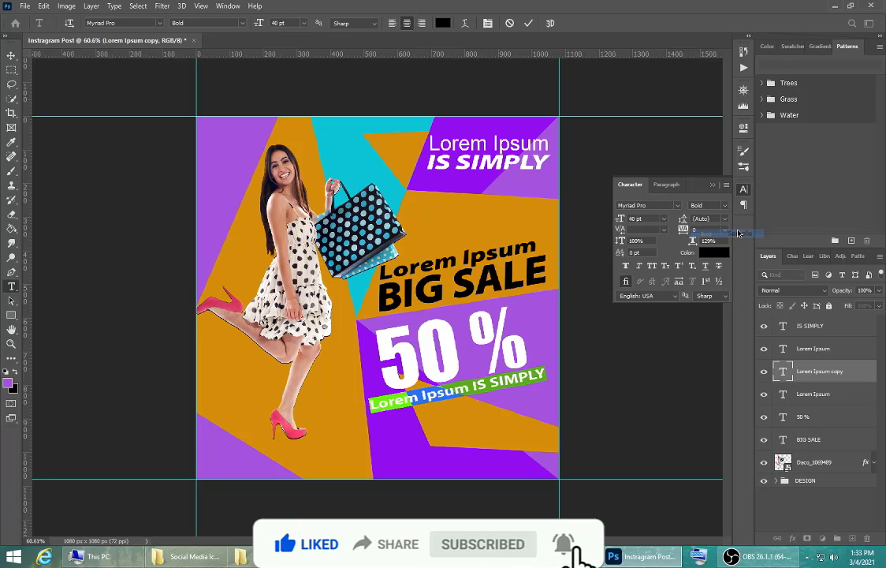
pyautogui.click(529, 23)
pyautogui.press('v')
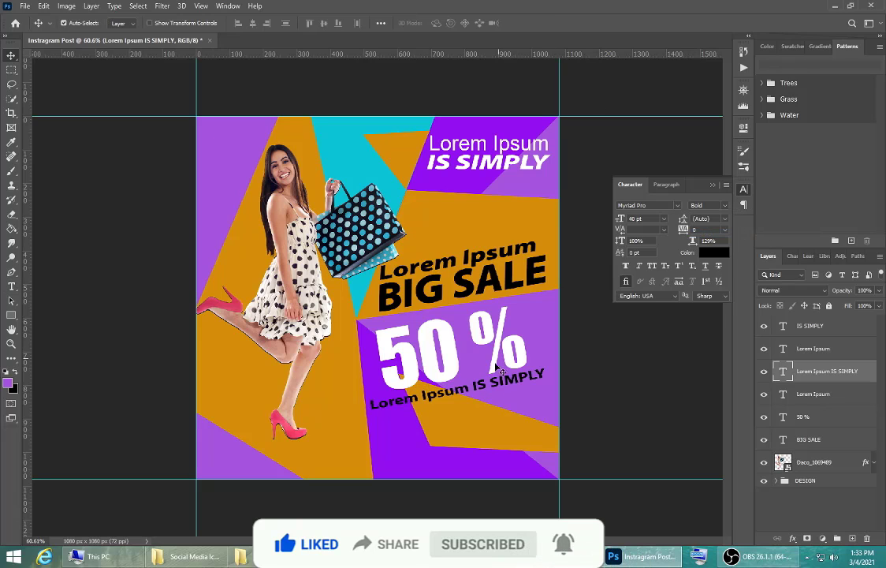
# Scale the Lorem Ipsum IS SIMPLY line down to about 84% and fit it under the 50 % text.
pyautogui.moveTo(503, 384); pyautogui.dragTo(525, 377)
pyautogui.hotkey('ctrl', 't')
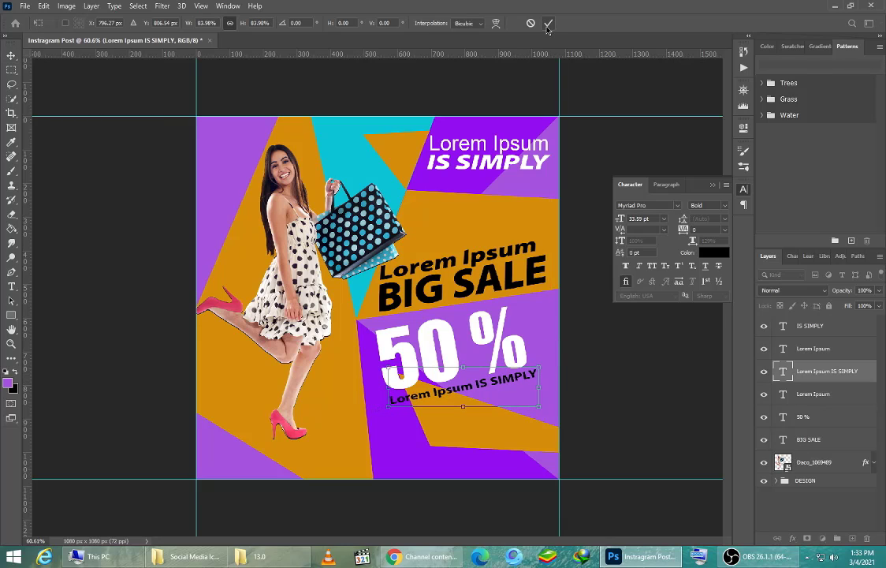
pyautogui.press('Return')
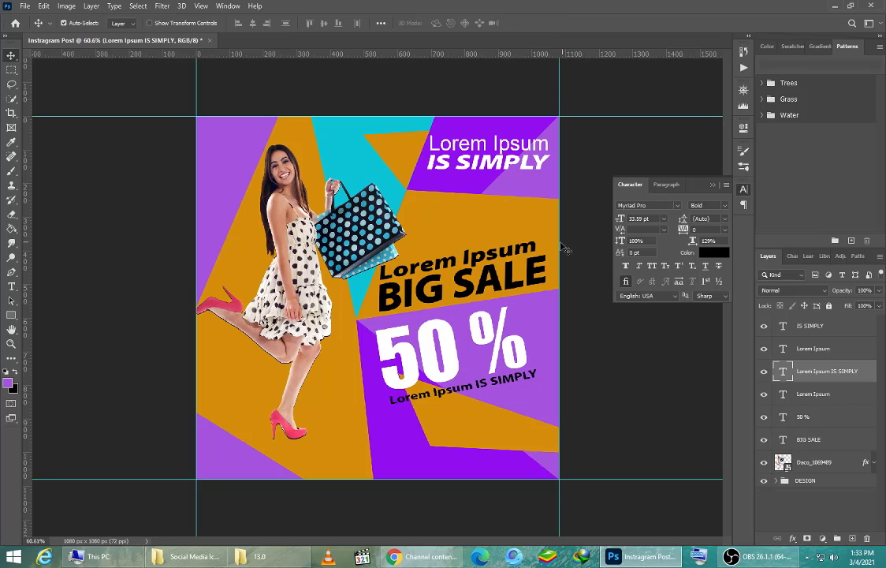
# Recolor the Lorem Ipsum IS SIMPLY line below 50 % white (ffffff).
pyautogui.doubleClick(510, 382)
pyautogui.click(709, 254)
pyautogui.moveTo(465, 325); pyautogui.dragTo(369, 209)
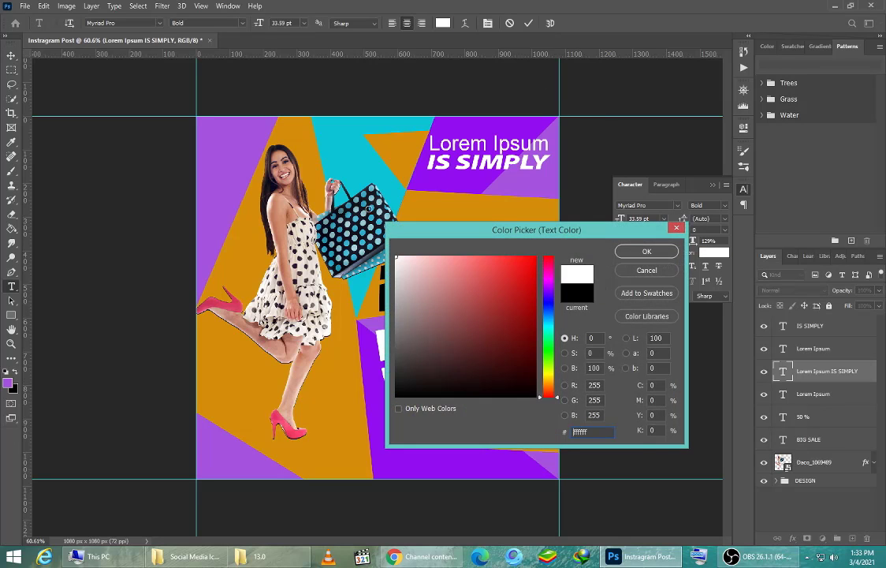
pyautogui.click(647, 252)
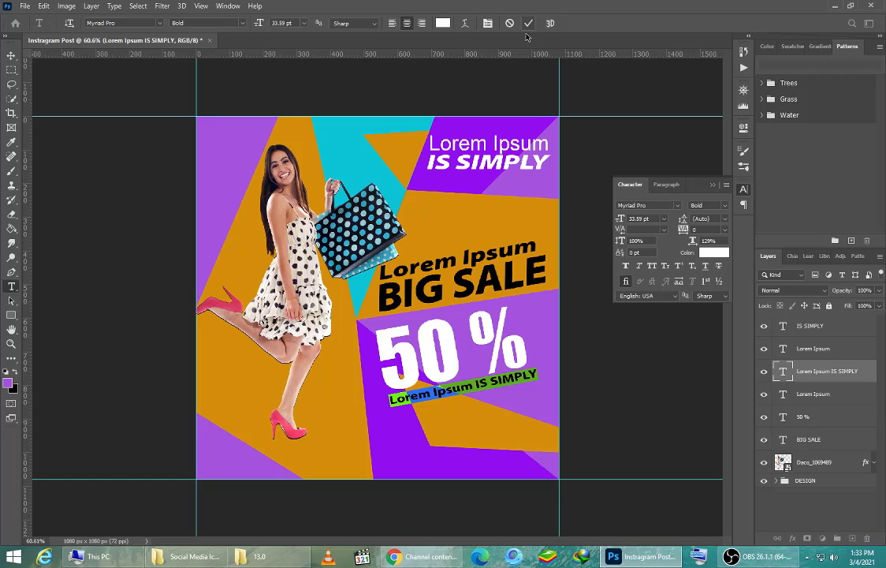
pyautogui.click(527, 24)
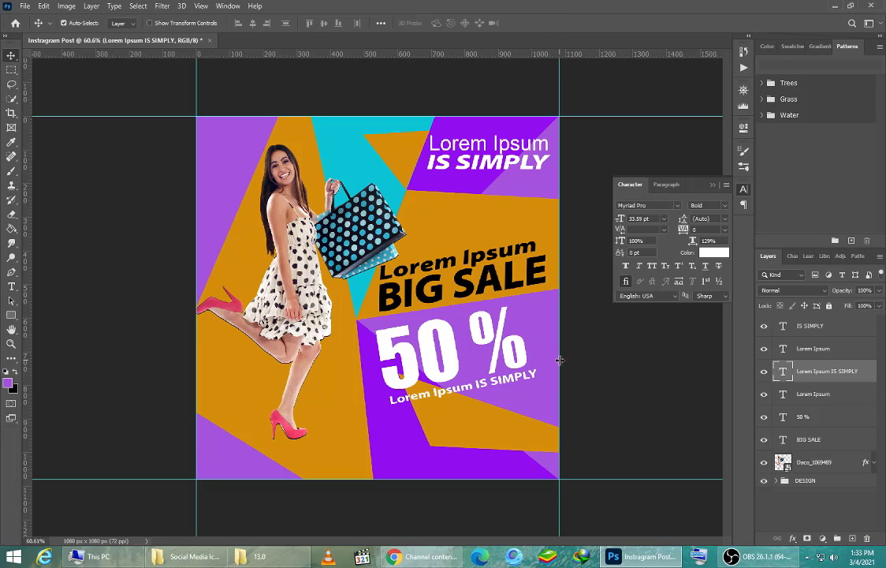
# Recolor the slanted Lorem Ipsum text above BIG SALE white (ffffff).
pyautogui.doubleClick(471, 257)
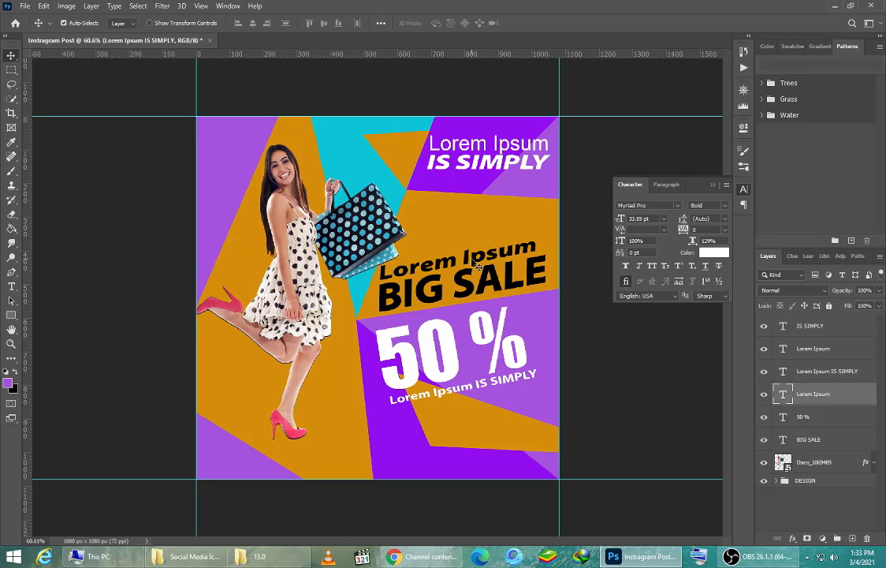
pyautogui.click(709, 255)
pyautogui.click(395, 257)
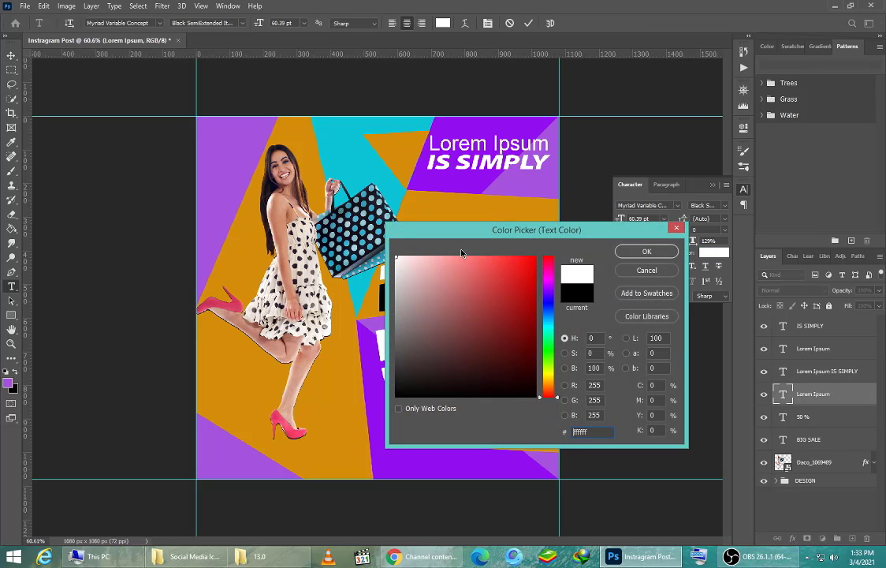
pyautogui.click(651, 254)
pyautogui.click(528, 24)
pyautogui.press('v')
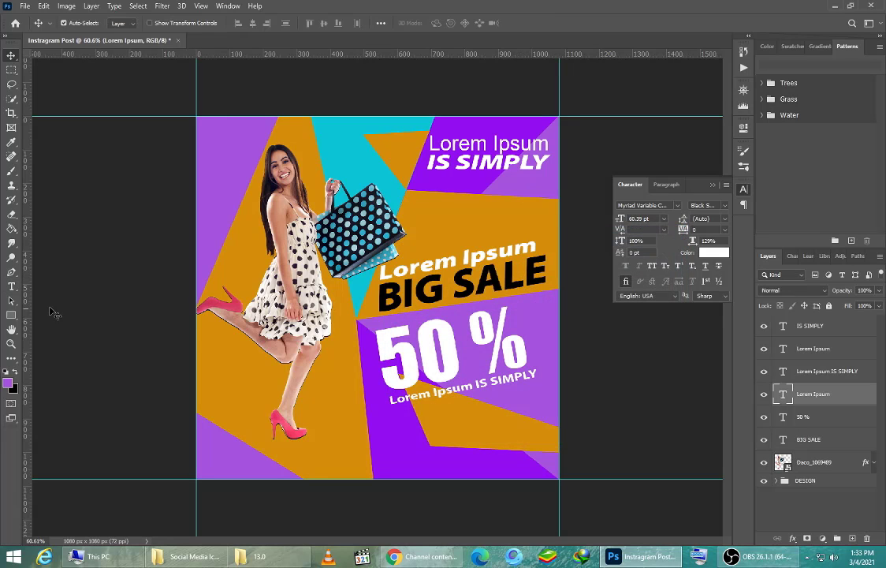
# Draw a circle about 259 px in diameter over the Lorem Ipsum and BIG SALE texts.
pyautogui.rightClick(11, 314)
pyautogui.click(48, 336)
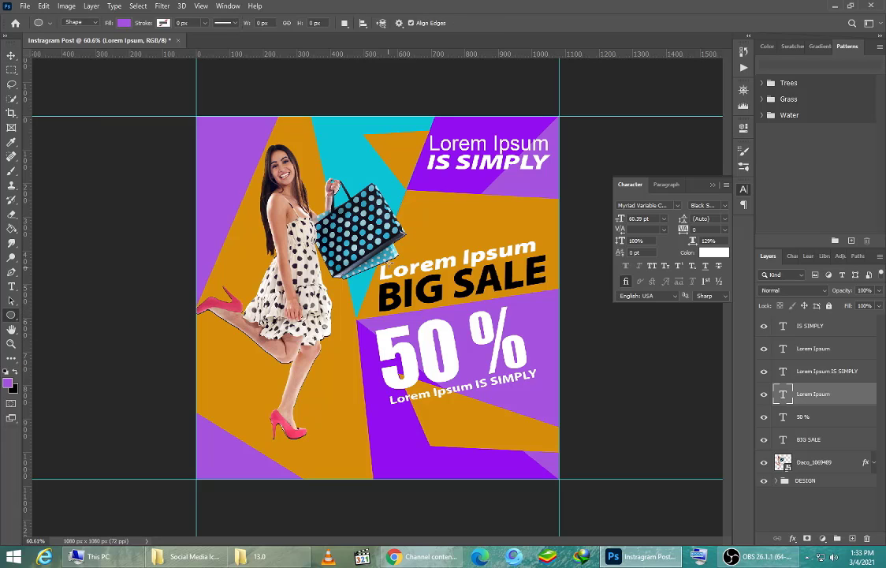
pyautogui.moveTo(408, 215); pyautogui.dragTo(495, 304)
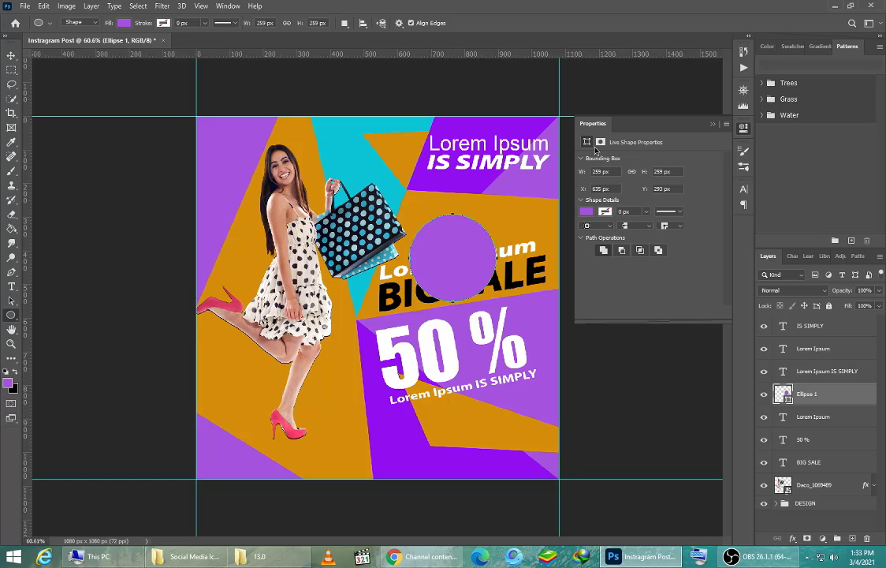
# Fill the circle with the vivid purple 920ef0 from the recently used colors.
pyautogui.click(586, 212)
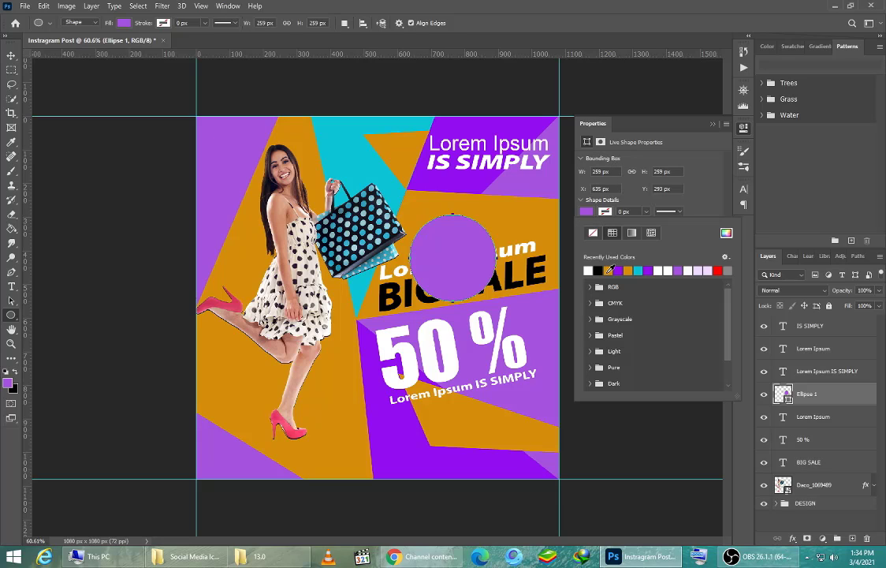
pyautogui.click(608, 270)
pyautogui.click(639, 271)
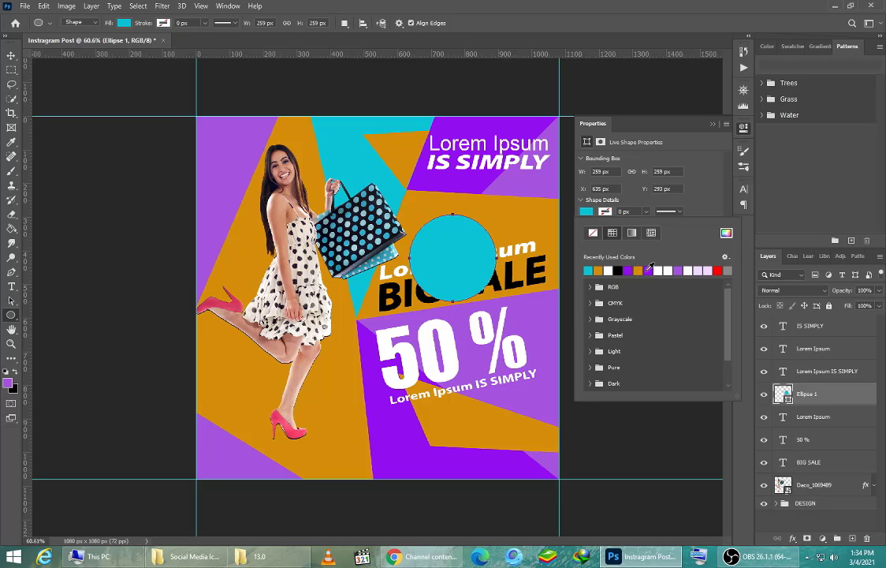
pyautogui.click(647, 271)
pyautogui.click(713, 126)
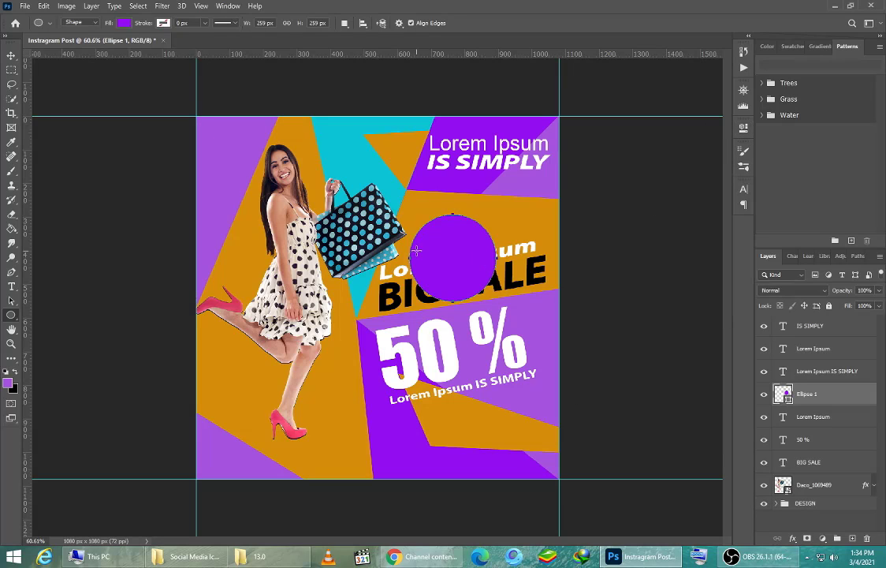
# Scale the purple circle to about 69% and place it above the slanted Lorem Ipsum text, beside the shopping bag.
pyautogui.hotkey('ctrl', 't')
pyautogui.moveTo(501, 302); pyautogui.dragTo(437, 237)
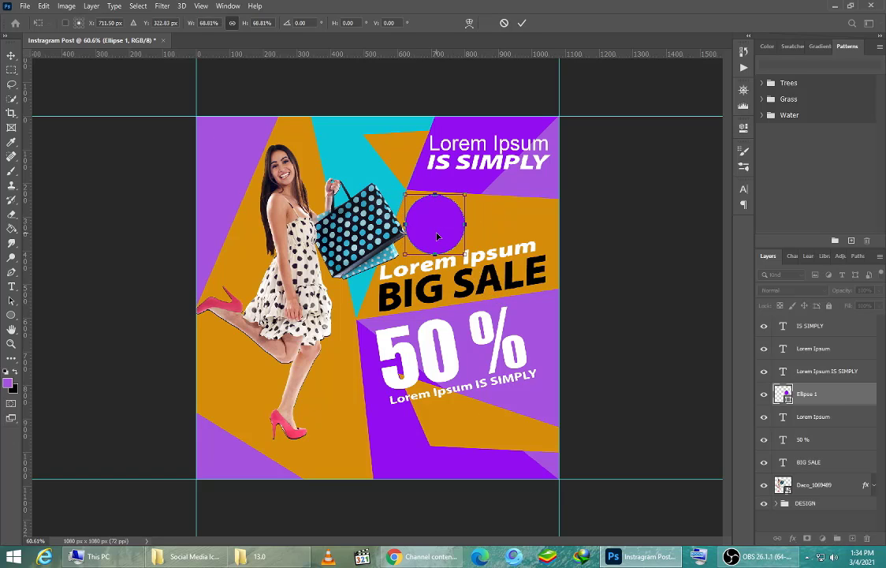
pyautogui.doubleClick(784, 396)
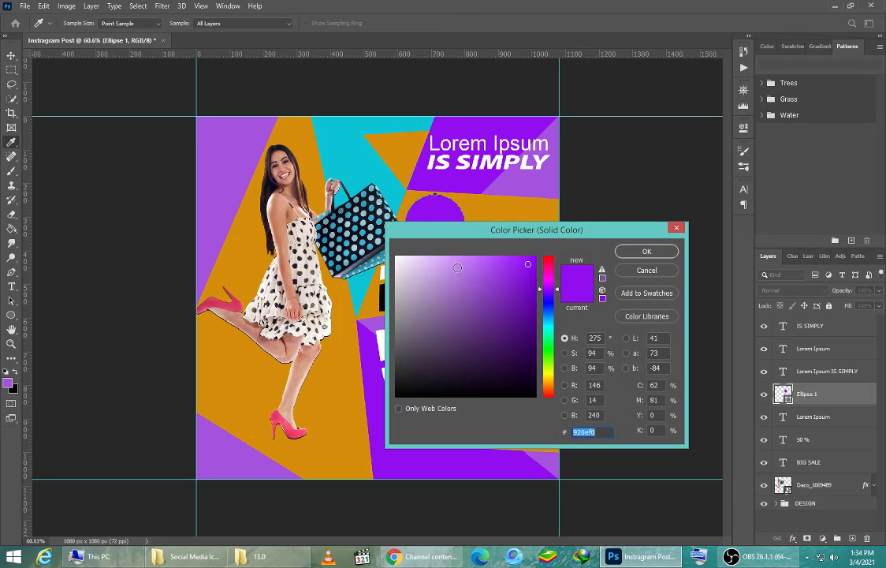
pyautogui.click(637, 274)
# Add a 5 px black inside stroke to the purple circle as a layer effect.
pyautogui.rightClick(818, 397)
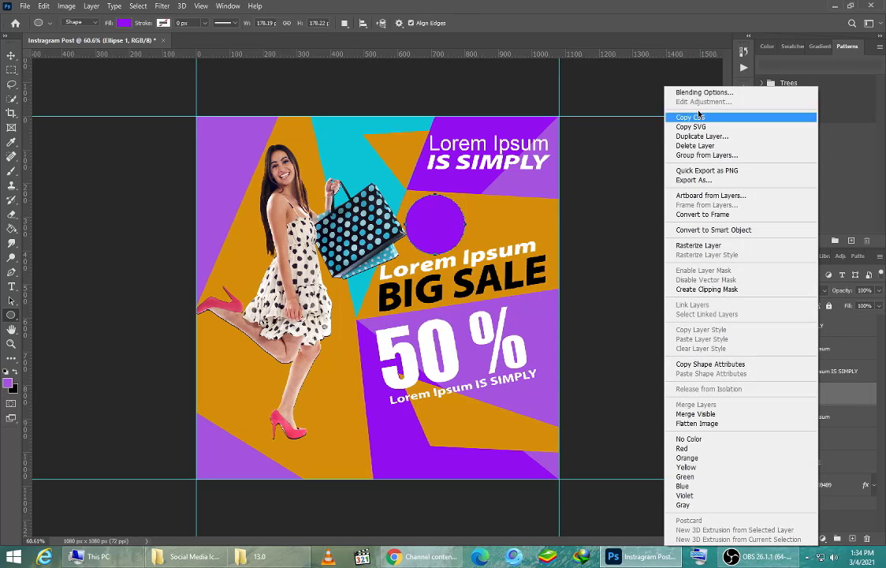
pyautogui.click(694, 93)
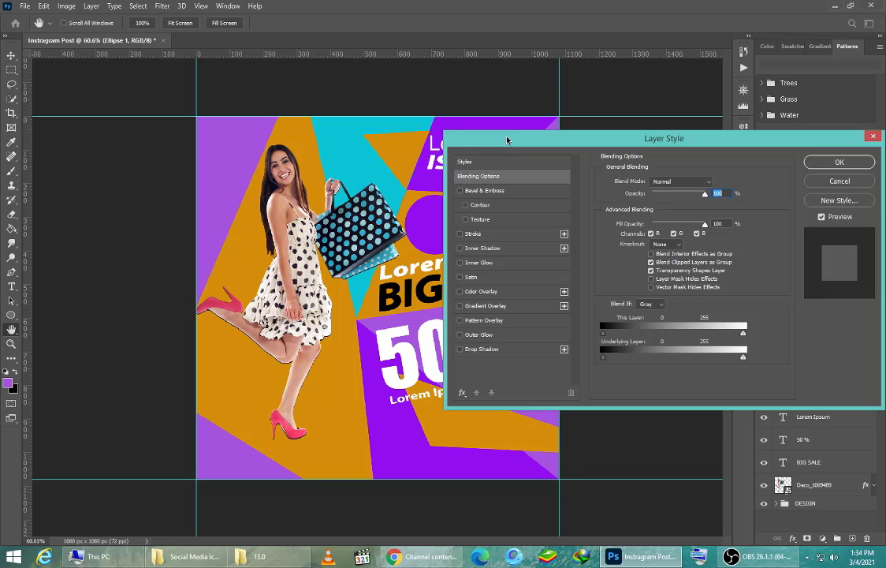
pyautogui.moveTo(507, 141); pyautogui.dragTo(330, 265)
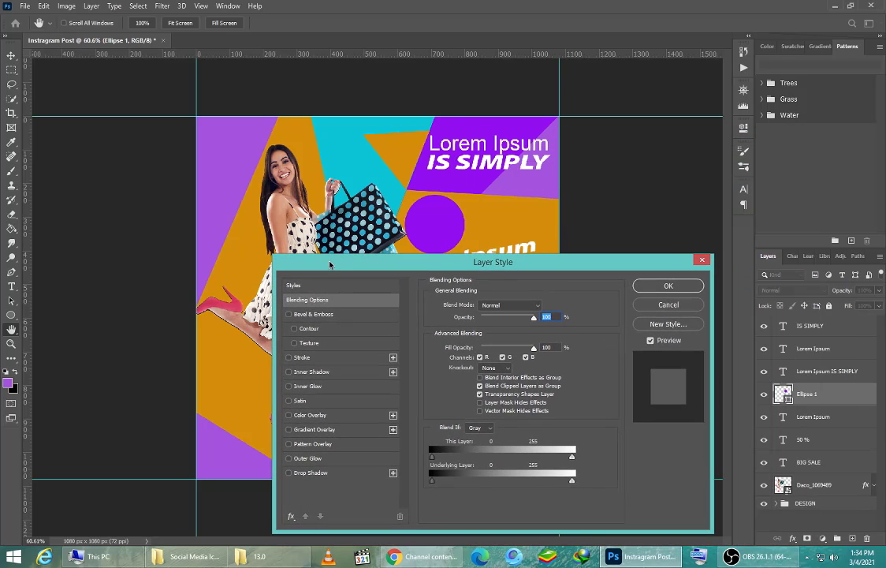
pyautogui.click(289, 358)
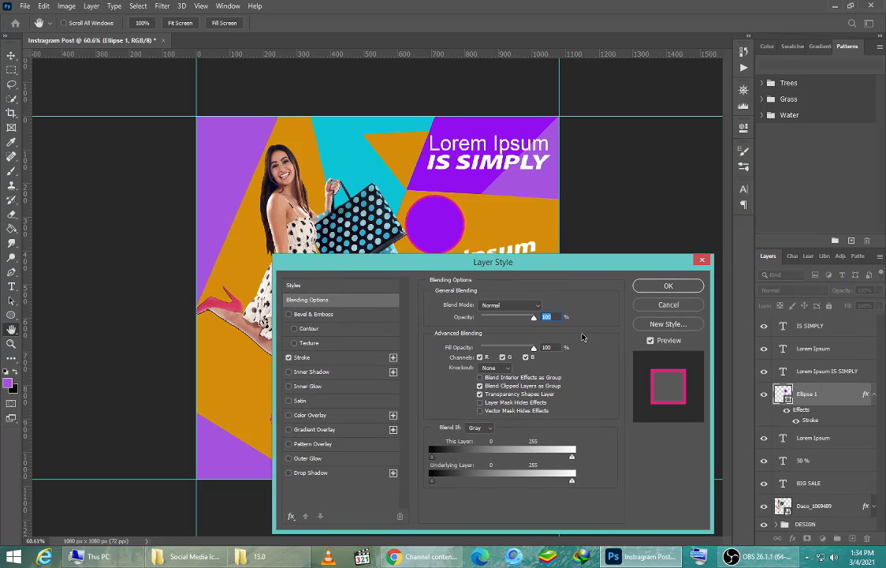
pyautogui.click(326, 363)
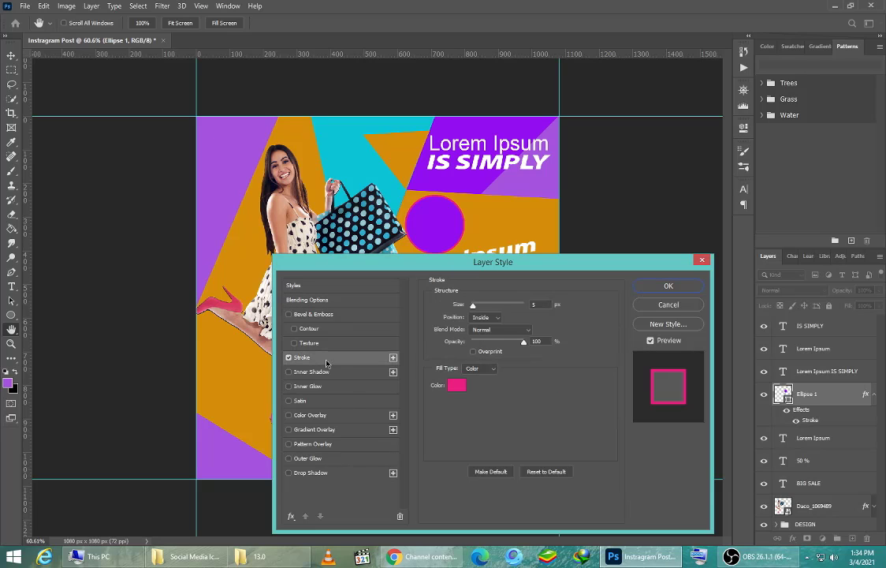
pyautogui.click(454, 391)
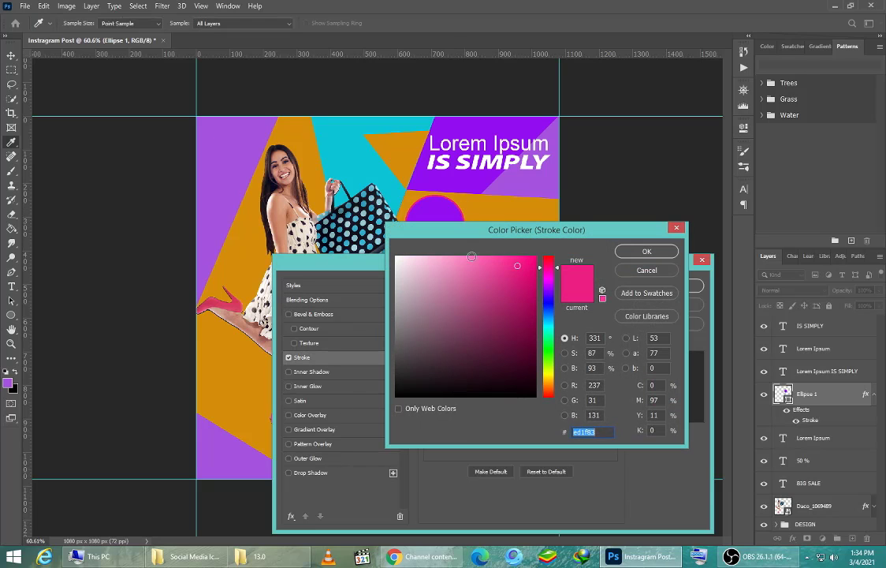
pyautogui.click(402, 392)
pyautogui.click(647, 251)
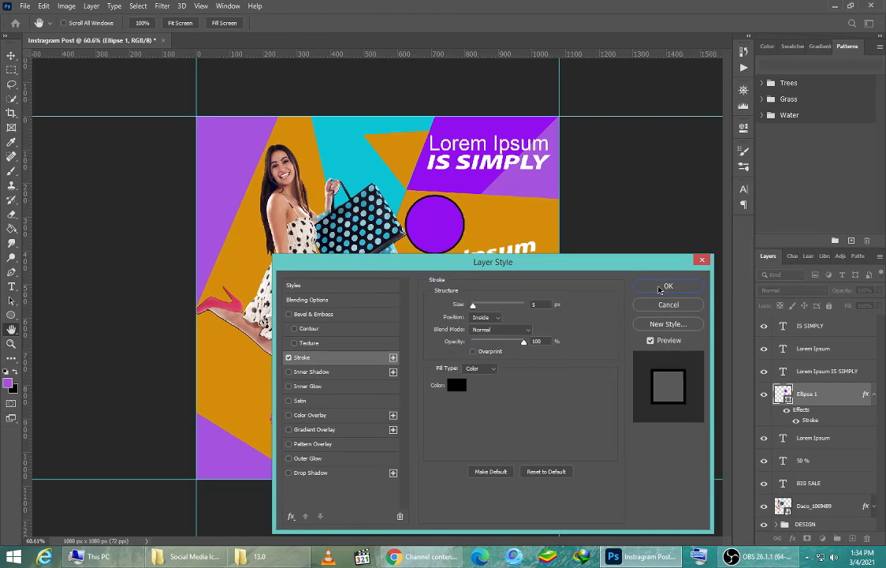
pyautogui.click(662, 287)
# Fill the circle with the orange sampled from the background and move its layer below the woman's image layer.
pyautogui.doubleClick(785, 396)
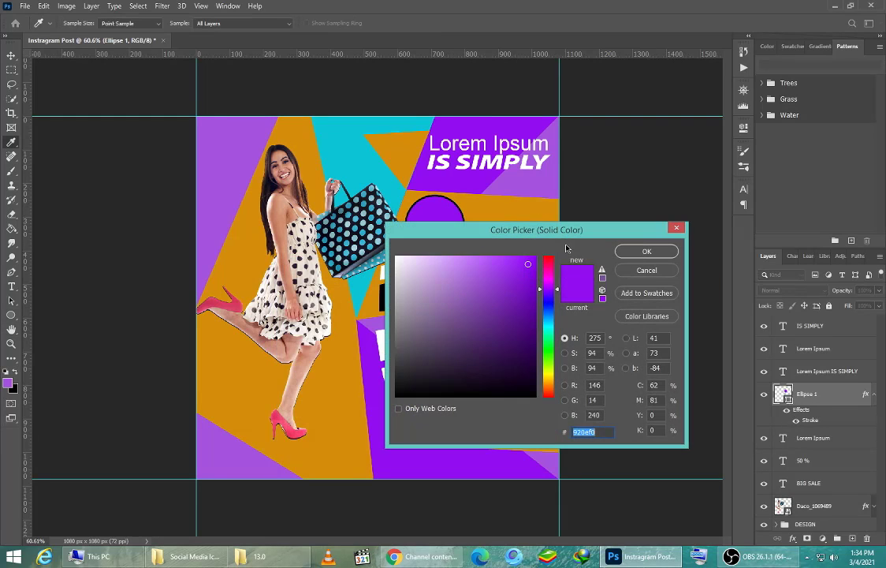
pyautogui.click(513, 209)
pyautogui.click(647, 251)
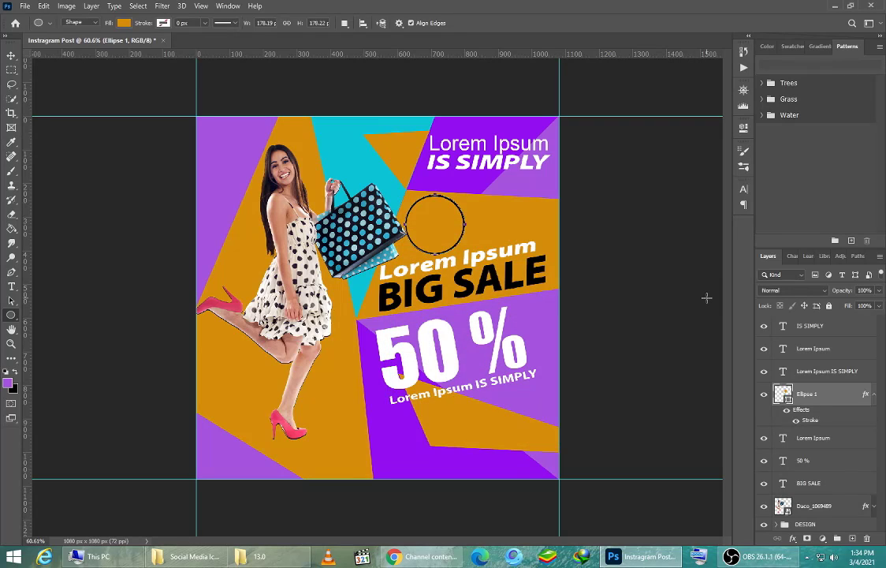
pyautogui.click(873, 395)
pyautogui.moveTo(828, 395); pyautogui.dragTo(833, 495)
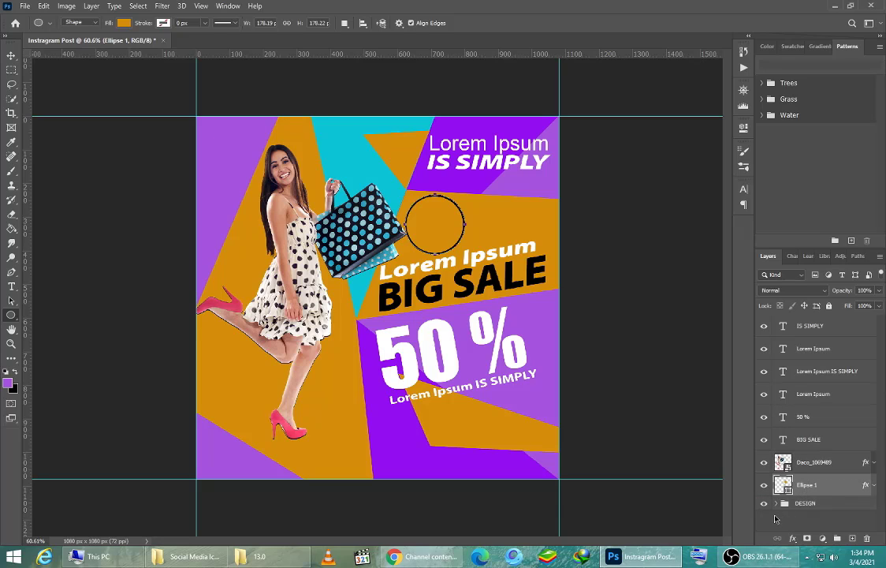
# Duplicate the large 50 % text, scale the copy to about 26% and place it in the upper half of the circle.
pyautogui.click(11, 55)
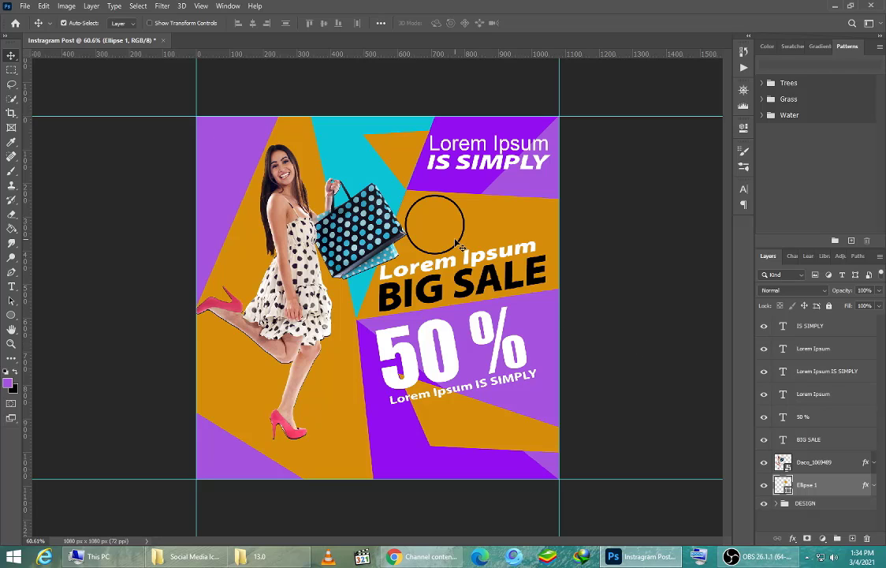
pyautogui.doubleClick(432, 349)
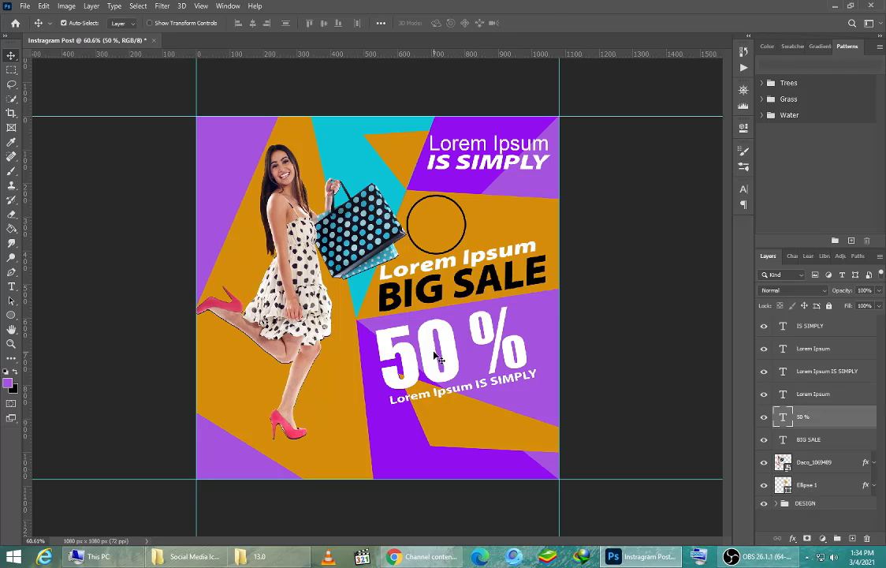
pyautogui.click(11, 54)
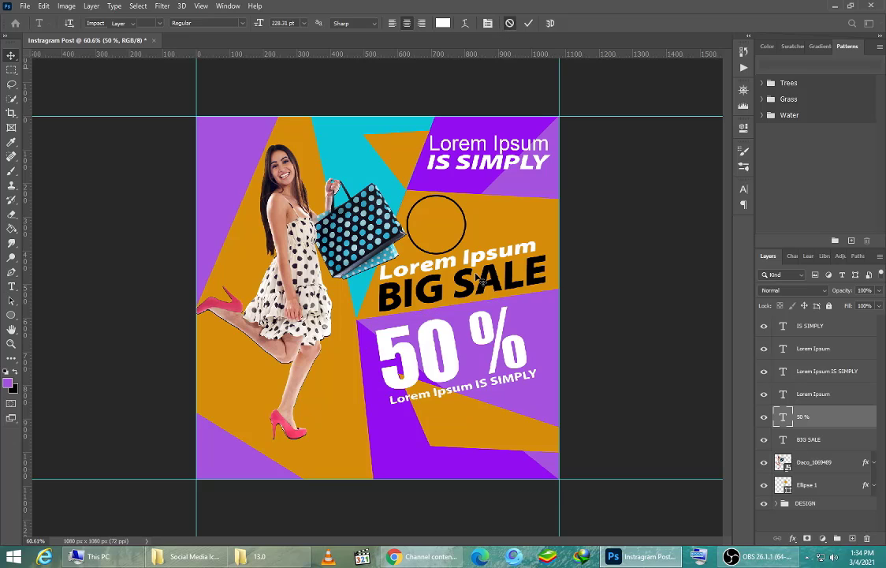
pyautogui.moveTo(456, 366); pyautogui.dragTo(442, 240)
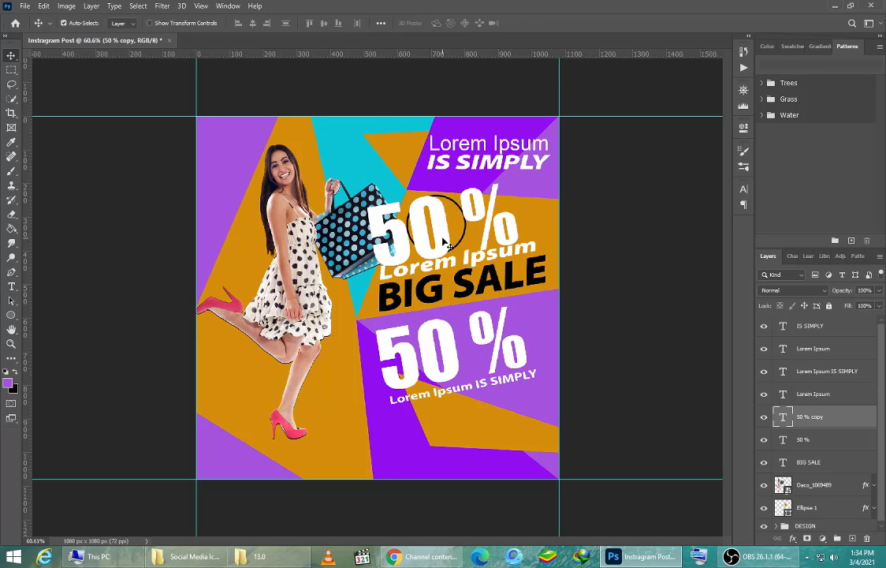
pyautogui.hotkey('ctrl', 't')
pyautogui.moveTo(524, 172); pyautogui.dragTo(457, 203)
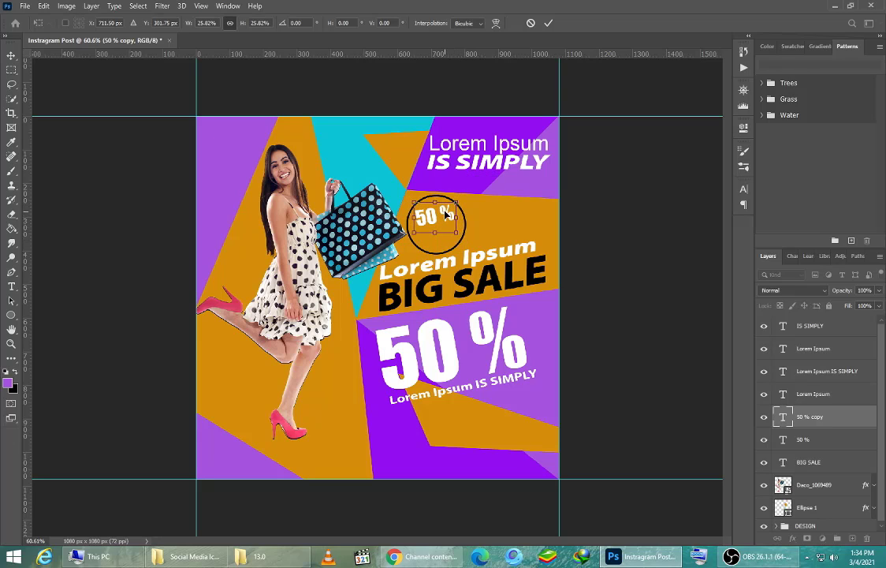
pyautogui.press('Return')
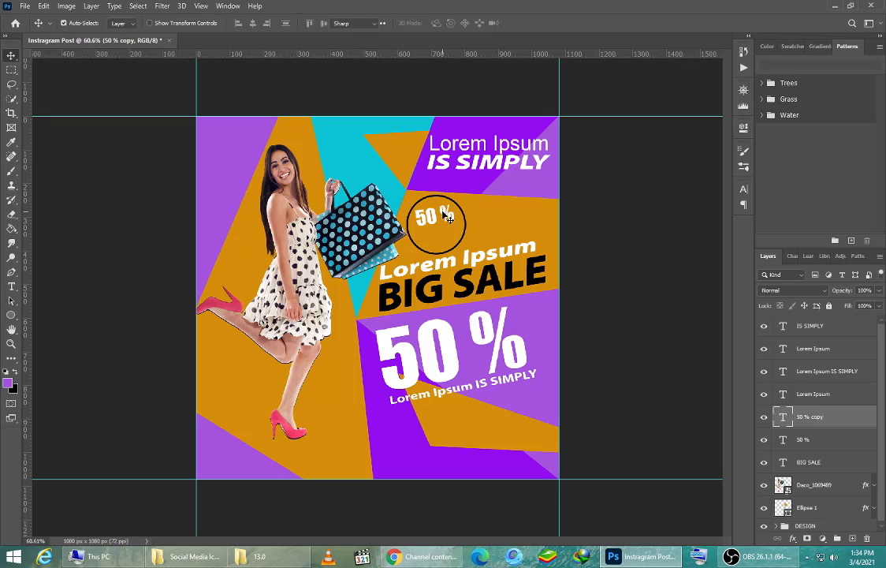
# Recolor the small 50 % text inside the circle black (000000).
pyautogui.doubleClick(435, 216)
pyautogui.click(443, 22)
pyautogui.write('000000')
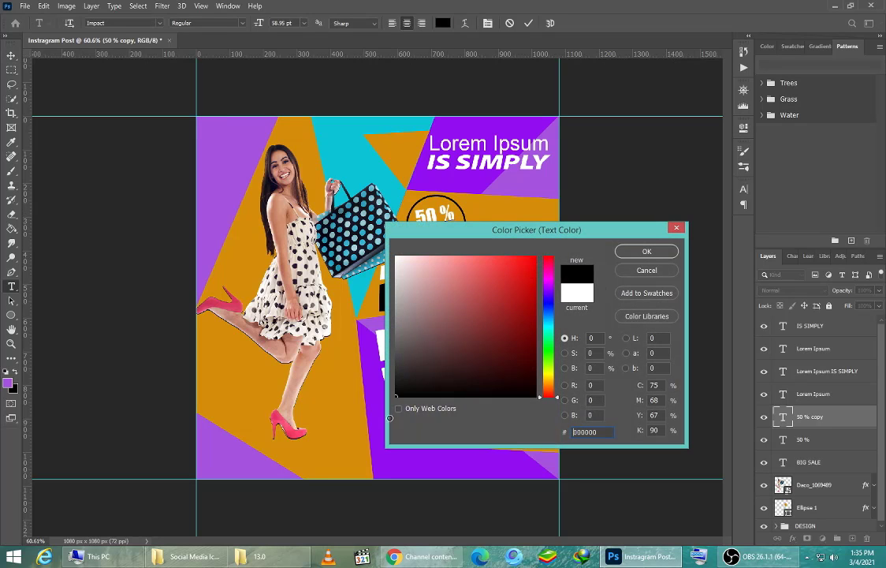
pyautogui.press('Return')
pyautogui.click(528, 24)
pyautogui.press('v')
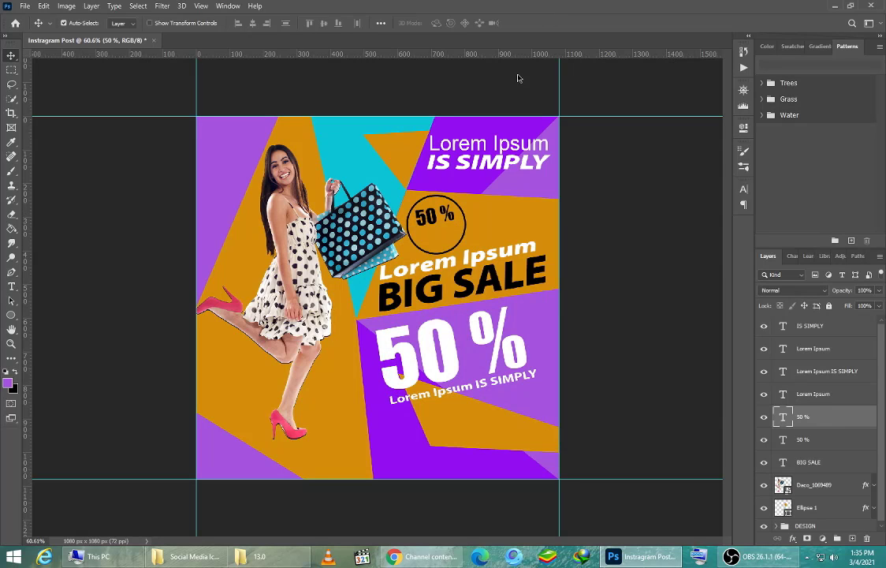
# Duplicate the small 50 % text just below itself inside the circle and change the copy's wording to OFF.
pyautogui.moveTo(436, 224); pyautogui.dragTo(437, 235)
pyautogui.doubleClick(436, 235)
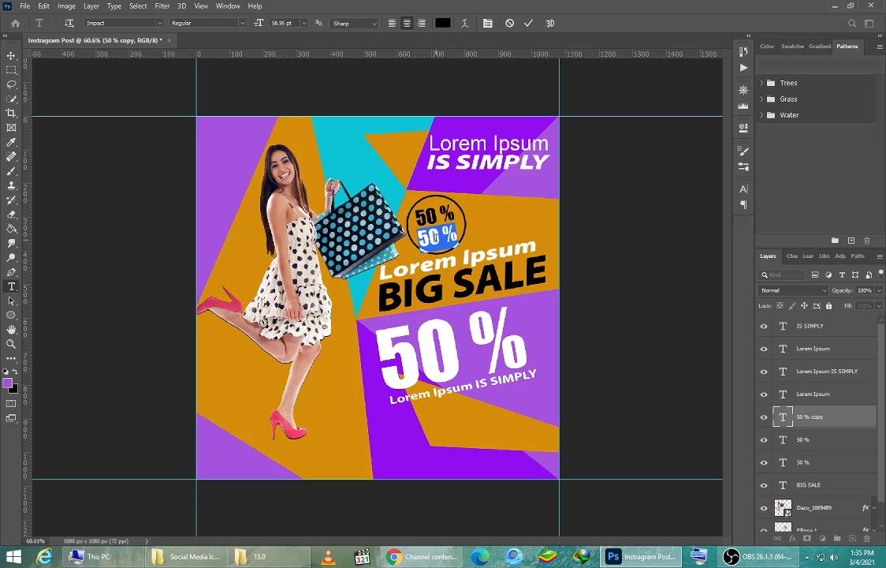
pyautogui.write('OFF')
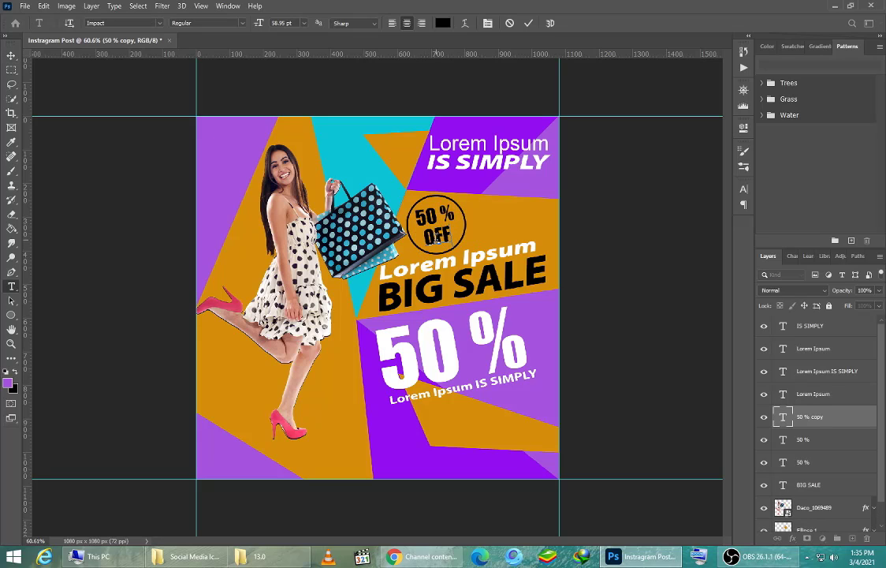
pyautogui.click(527, 23)
pyautogui.press('v')
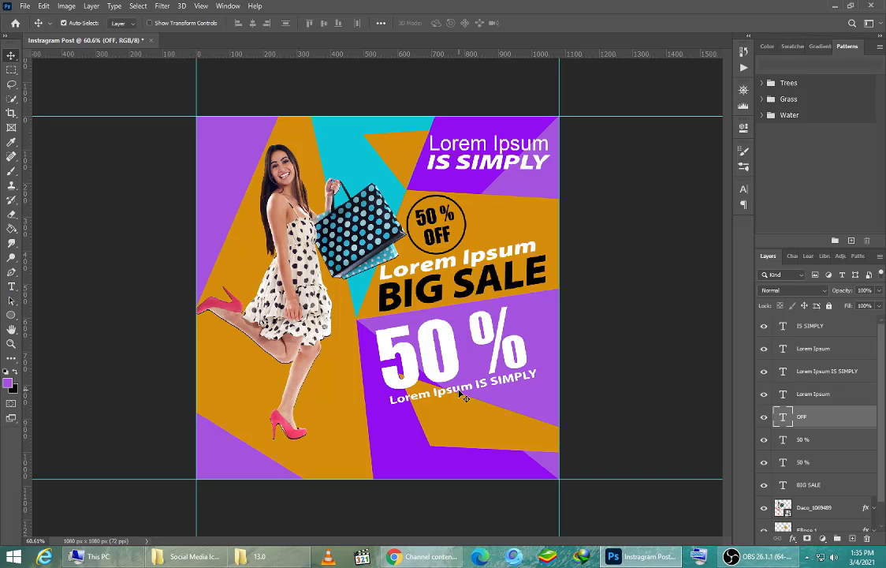
# Duplicate the slanted Lorem Ipsum IS SIMPLY text, then shrink and rotate the copy to fit along the lower edge of the bottom orange band.
pyautogui.moveTo(462, 392); pyautogui.dragTo(454, 464)
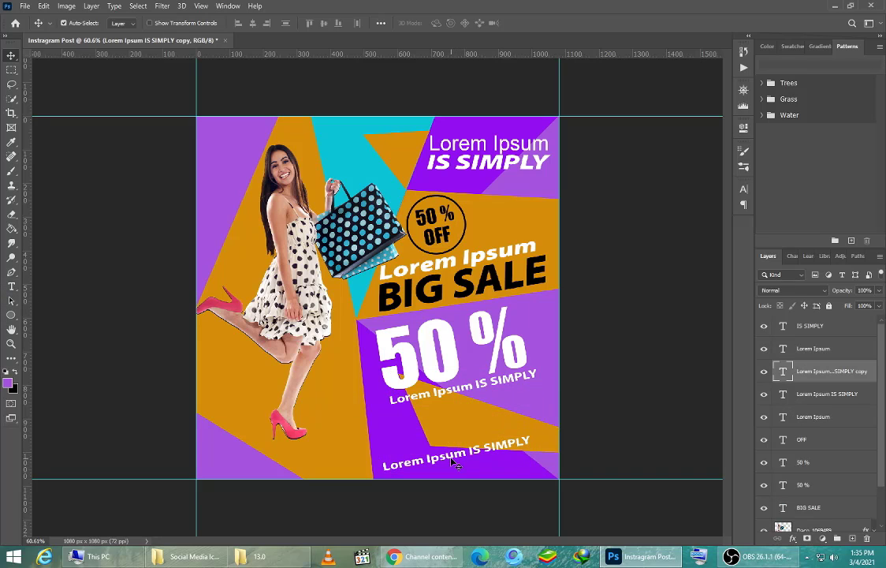
pyautogui.hotkey('ctrl', 't')
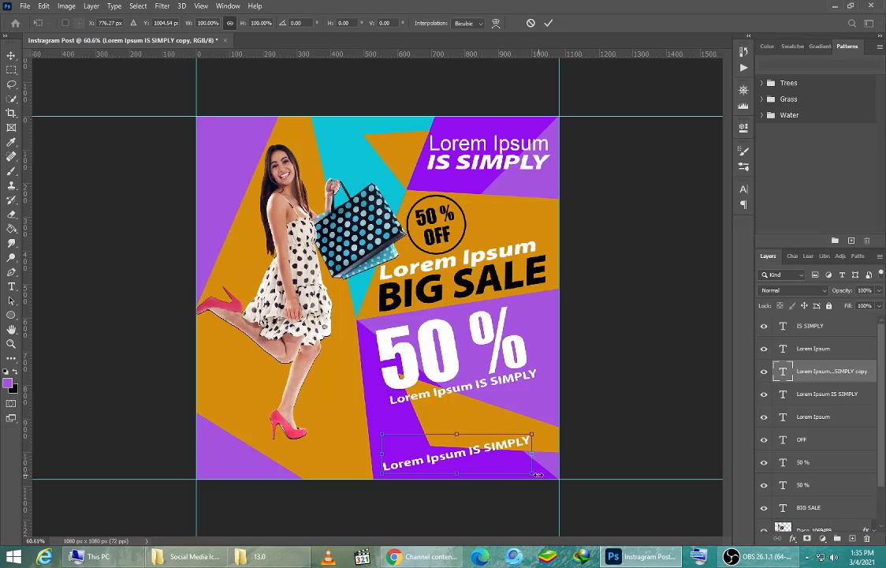
pyautogui.moveTo(544, 474); pyautogui.dragTo(530, 443)
pyautogui.moveTo(407, 409); pyautogui.dragTo(416, 439)
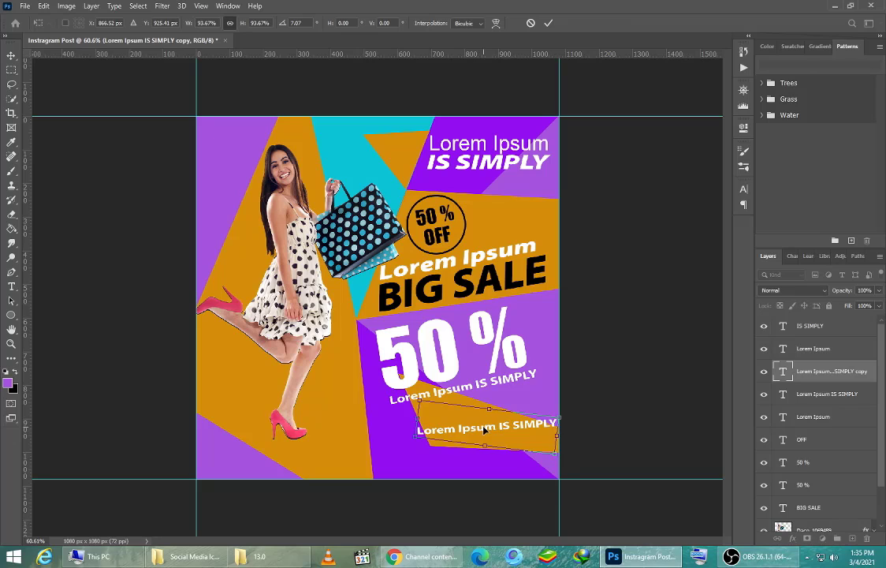
pyautogui.moveTo(485, 430); pyautogui.dragTo(486, 451)
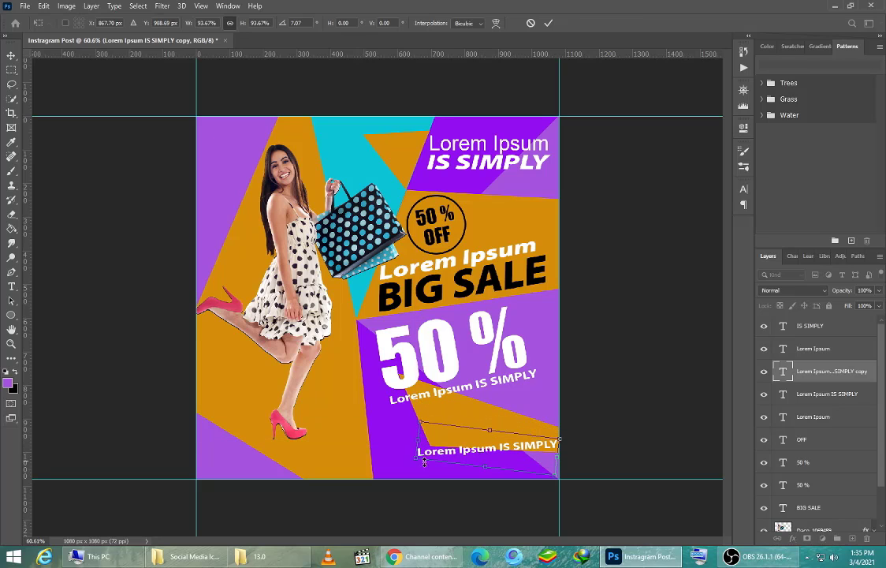
pyautogui.moveTo(410, 462); pyautogui.dragTo(498, 445)
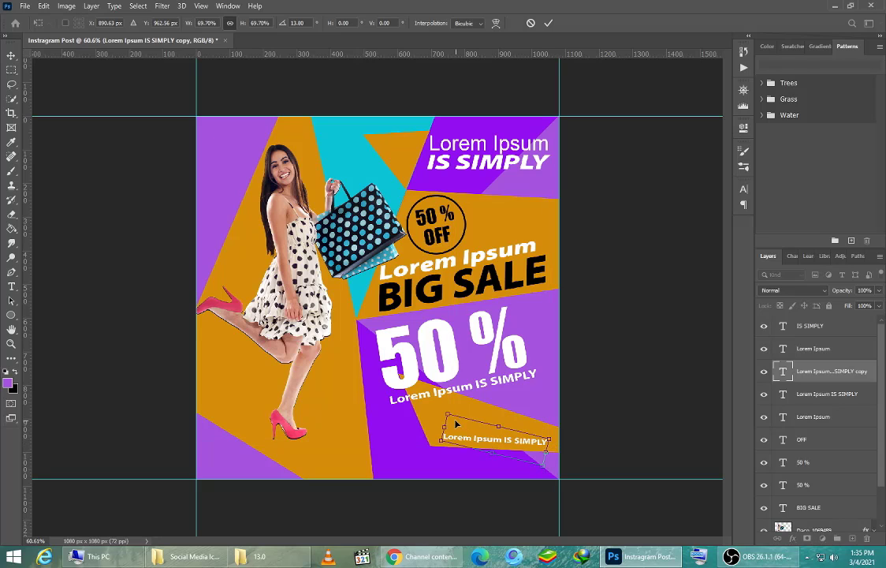
pyautogui.moveTo(447, 421); pyautogui.dragTo(435, 410)
pyautogui.moveTo(485, 436); pyautogui.dragTo(492, 444)
pyautogui.press('Return')
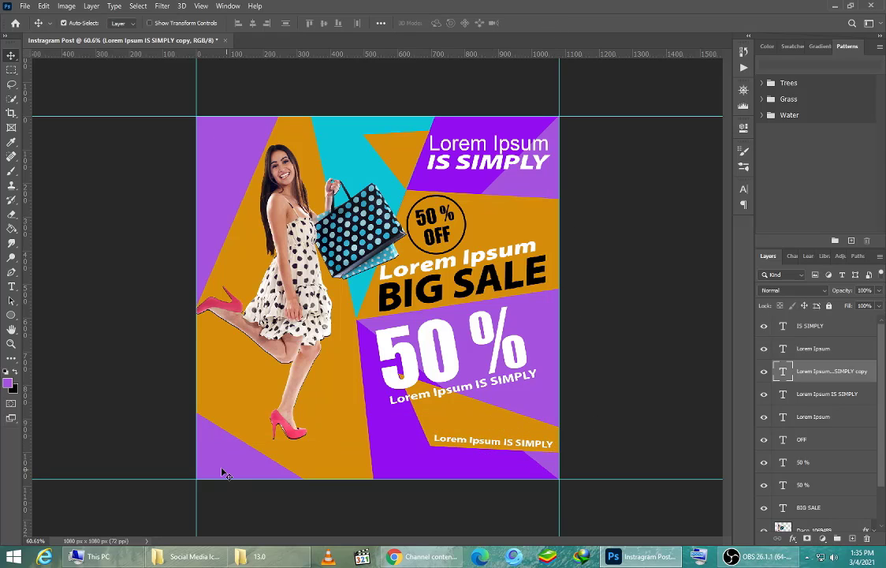
pyautogui.click(12, 288)
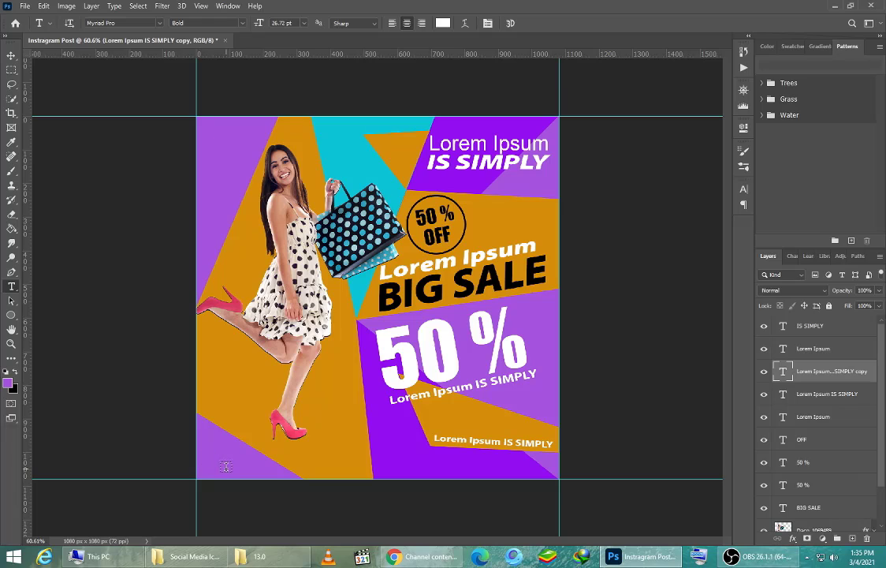
pyautogui.click(202, 469)
pyautogui.write('www')
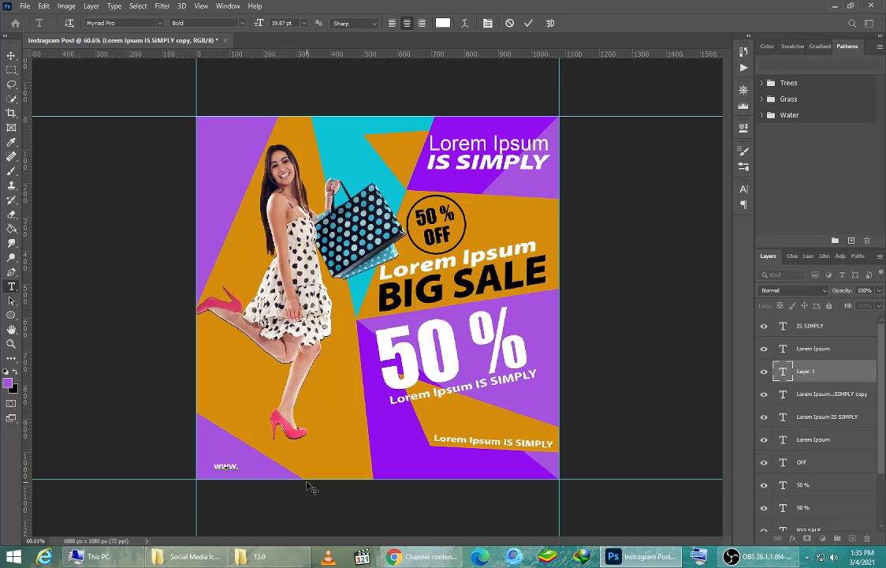
pyautogui.write('.yourwebsite?')
pyautogui.press('BackSpace')
pyautogui.write('/ORG.VOM')
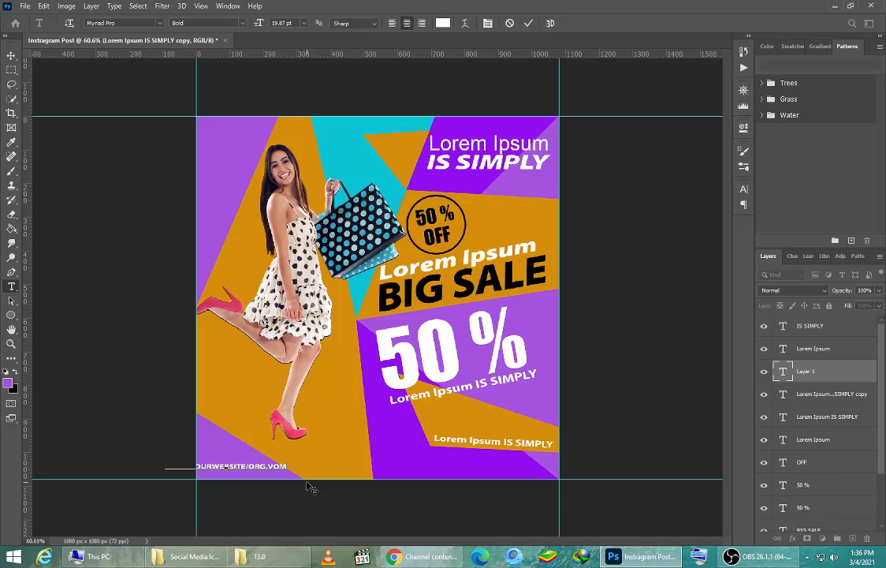
pyautogui.press('BackSpace')
pyautogui.press('BackSpace')
pyautogui.press('BackSpace')
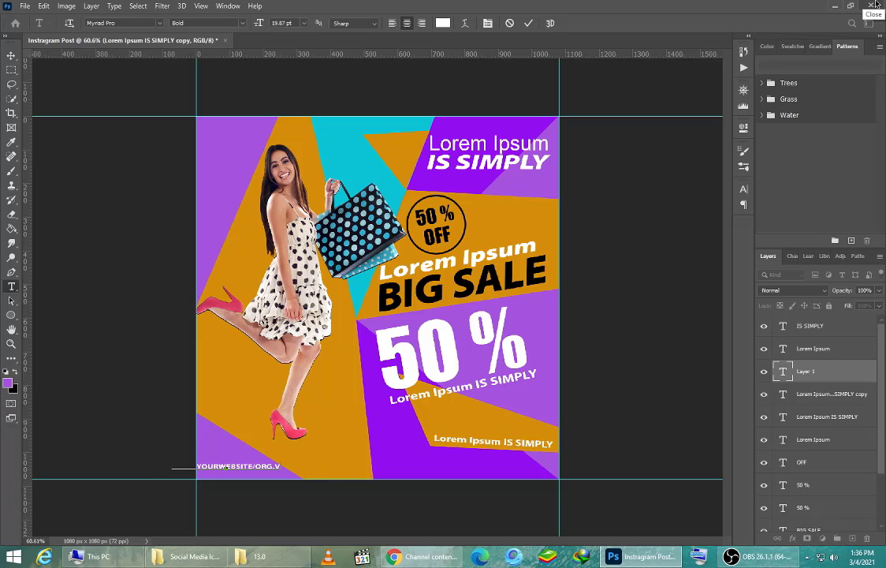
pyautogui.write('COM')
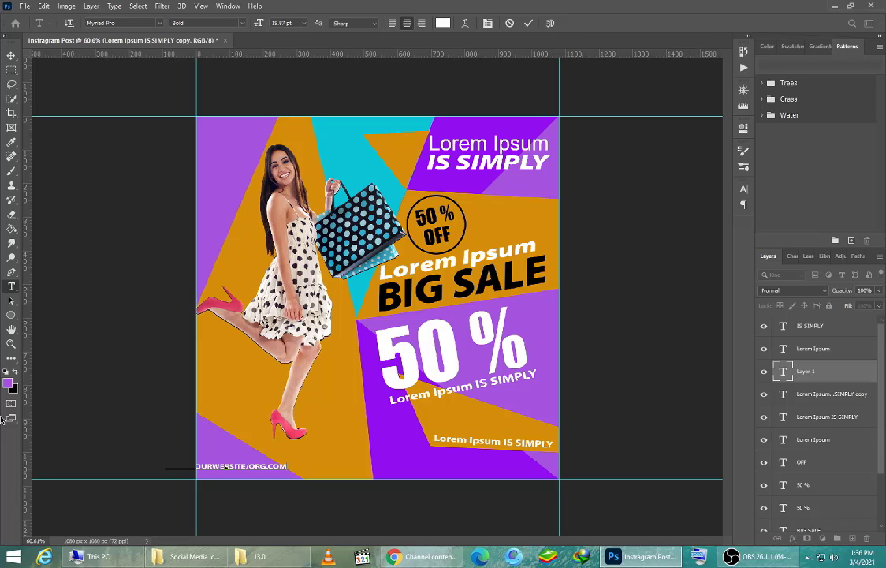
pyautogui.click(393, 24)
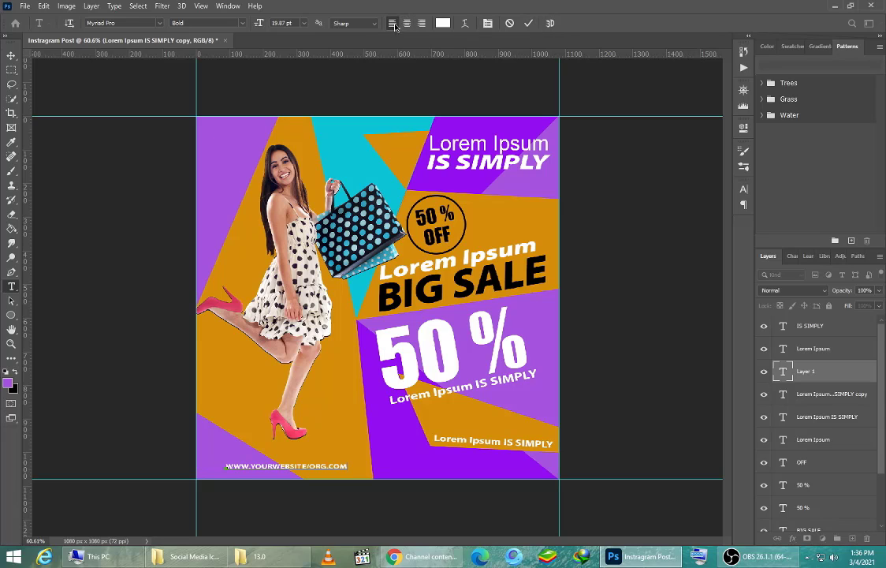
pyautogui.click(529, 24)
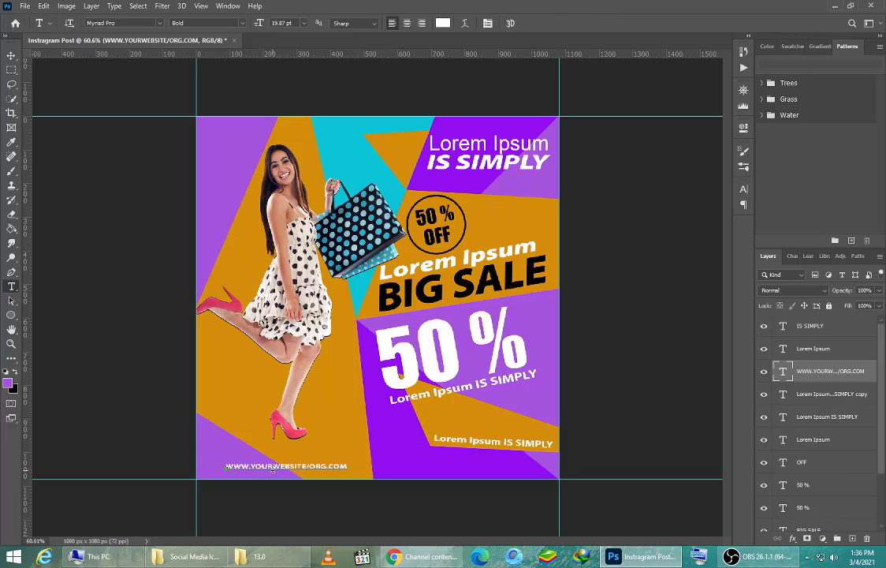
pyautogui.tripleClick(273, 468)
pyautogui.click(743, 191)
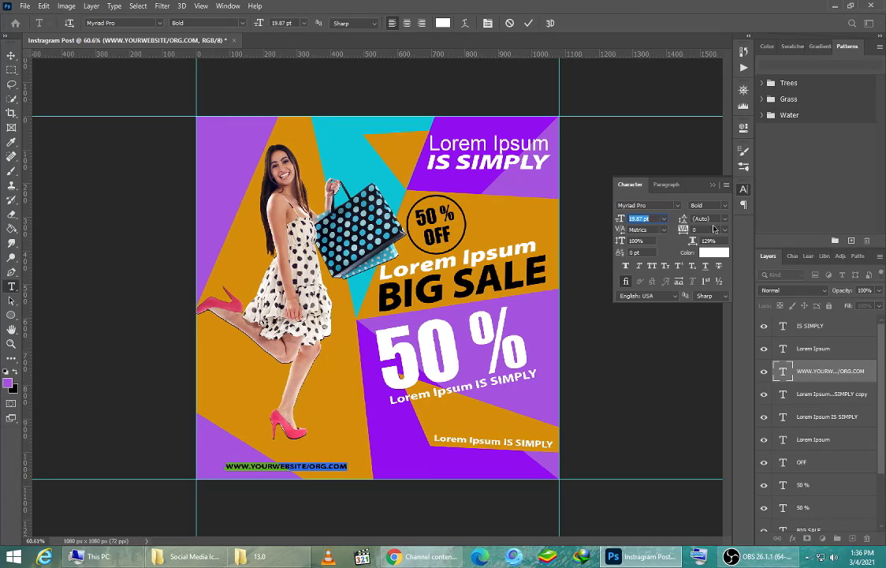
pyautogui.click(677, 206)
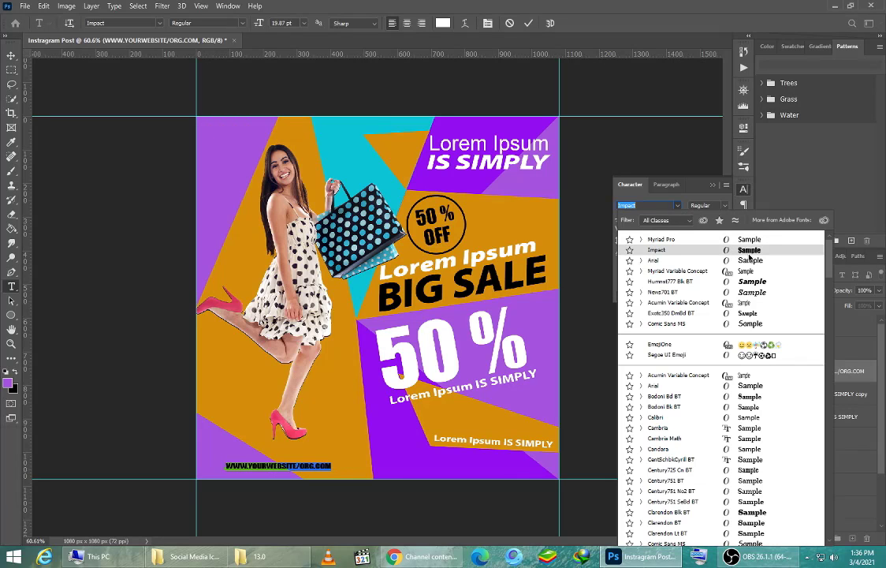
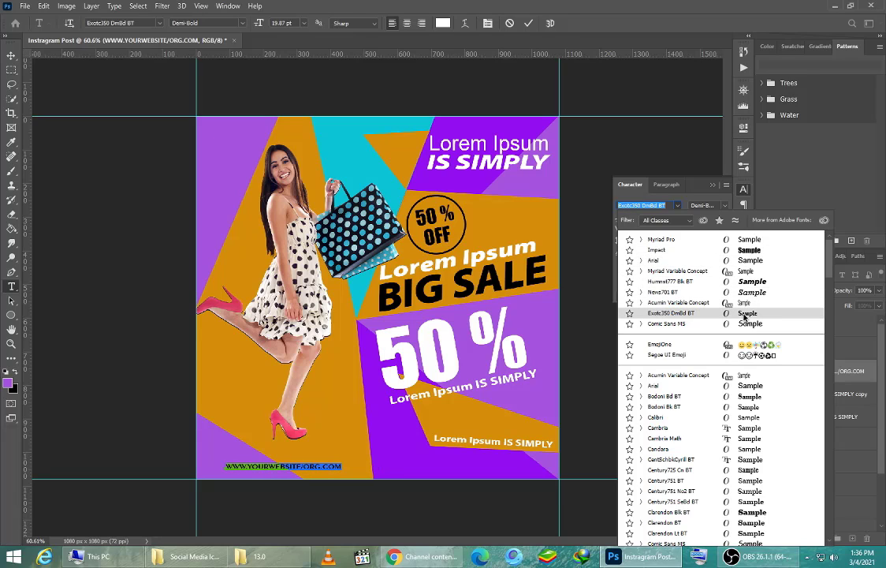
pyautogui.click(748, 240)
pyautogui.click(724, 208)
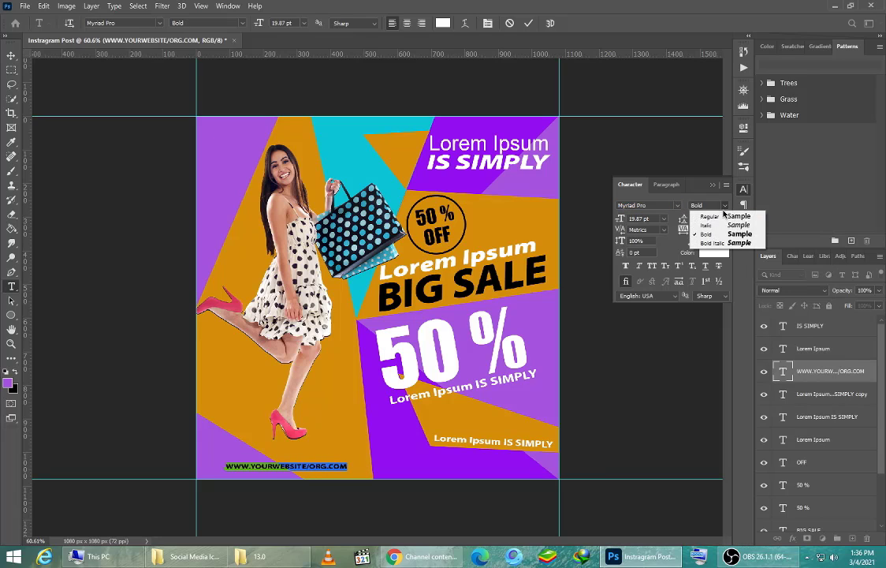
pyautogui.click(730, 235)
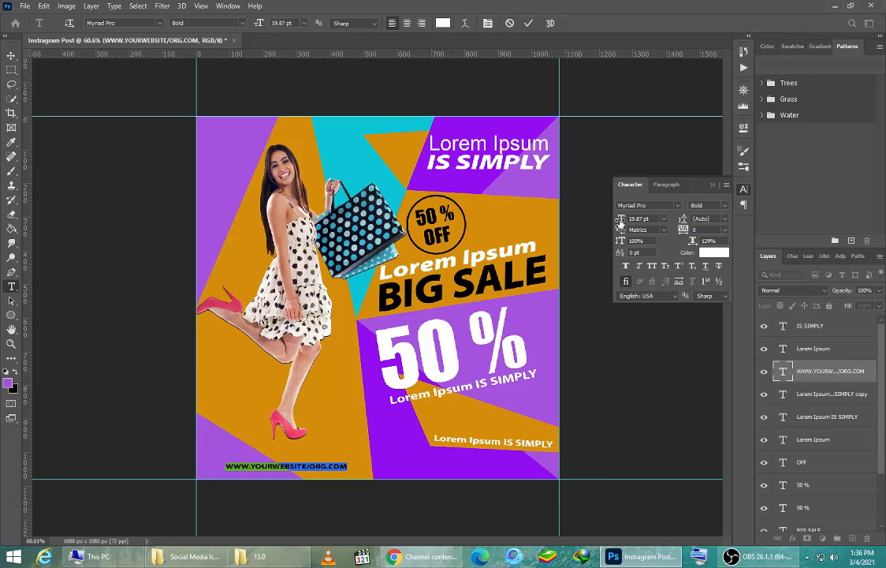
# Enlarge the website address text to 32 pt and move it closer to the canvas's bottom-left corner.
pyautogui.moveTo(619, 221); pyautogui.dragTo(630, 223)
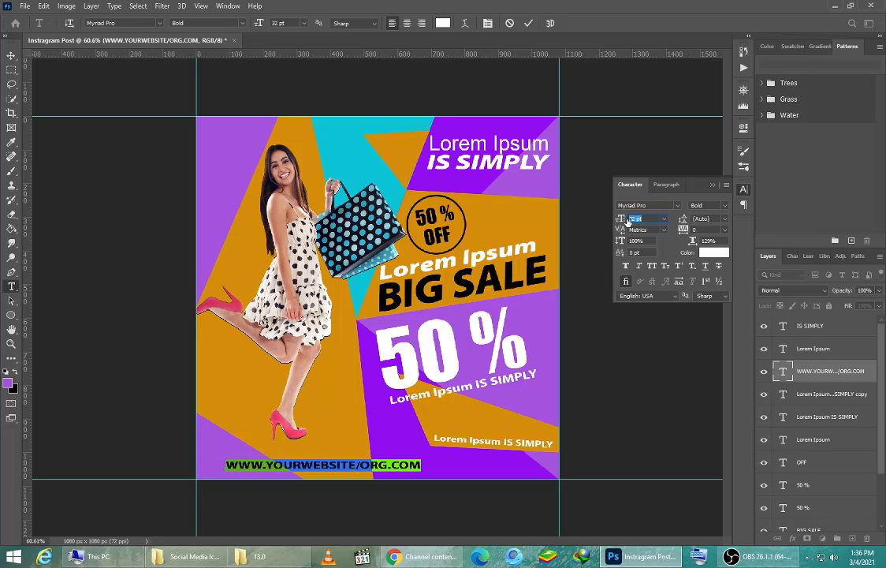
pyautogui.click(714, 186)
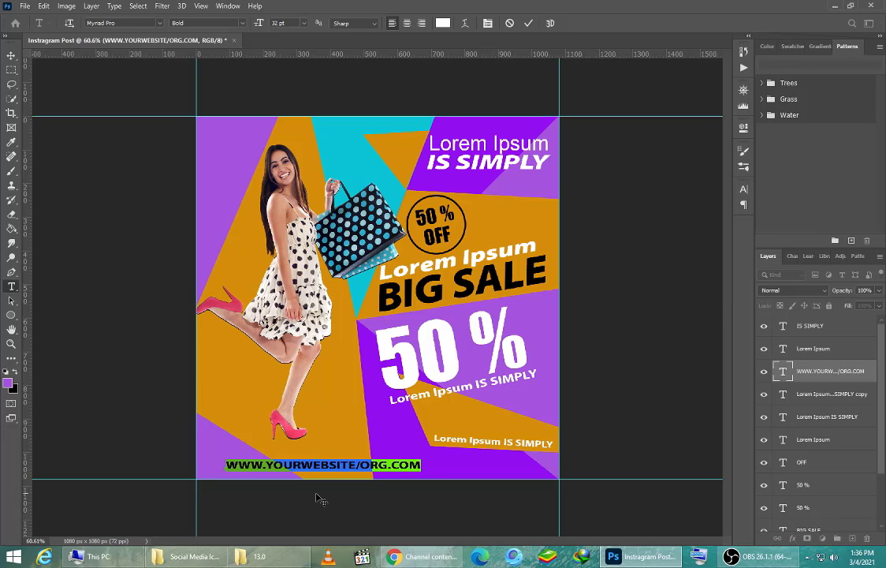
pyautogui.moveTo(316, 497); pyautogui.dragTo(298, 500)
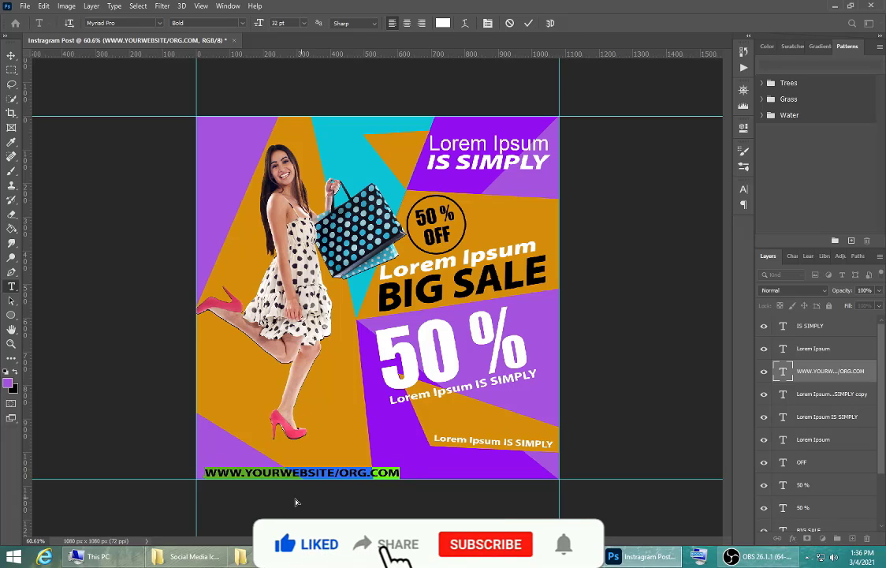
pyautogui.click(676, 399)
# Recolor the whole website address text black (000000).
pyautogui.tripleClick(327, 467)
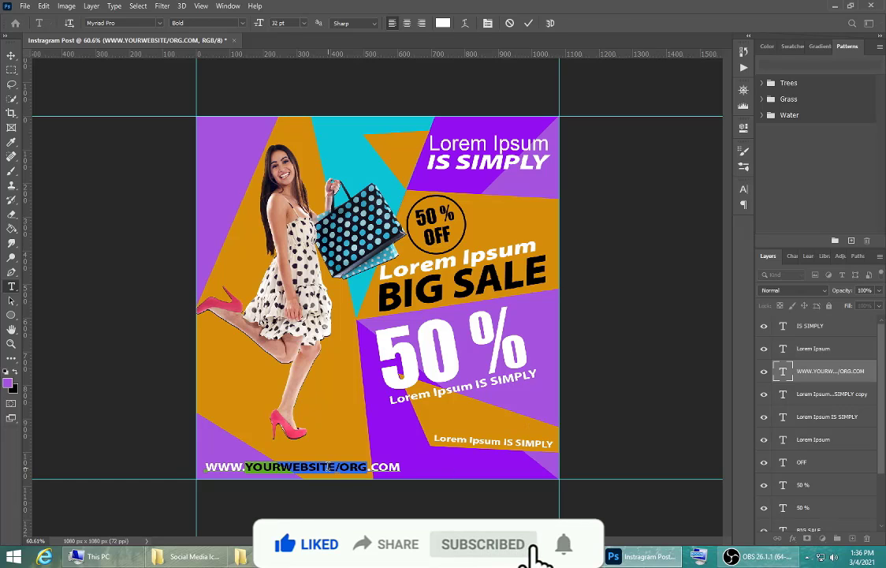
pyautogui.click(442, 23)
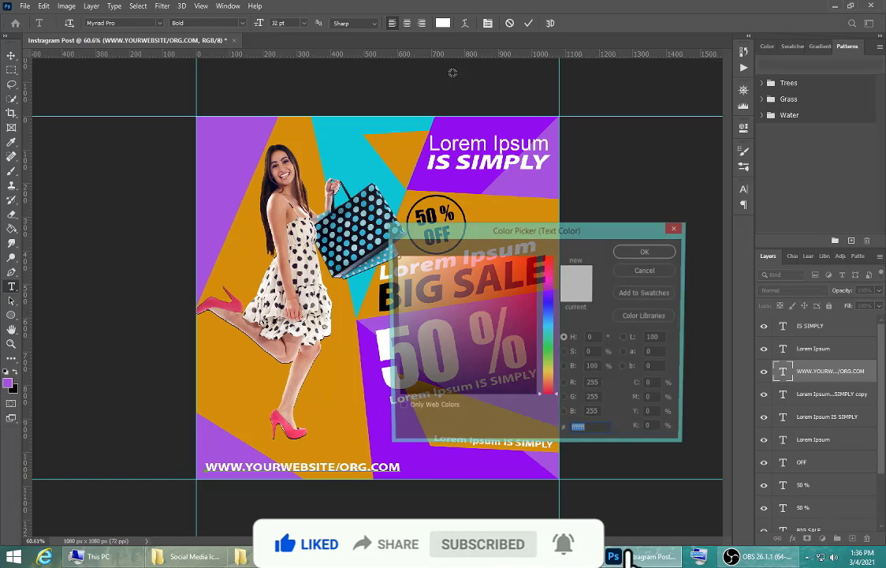
pyautogui.write('000000')
pyautogui.click(647, 254)
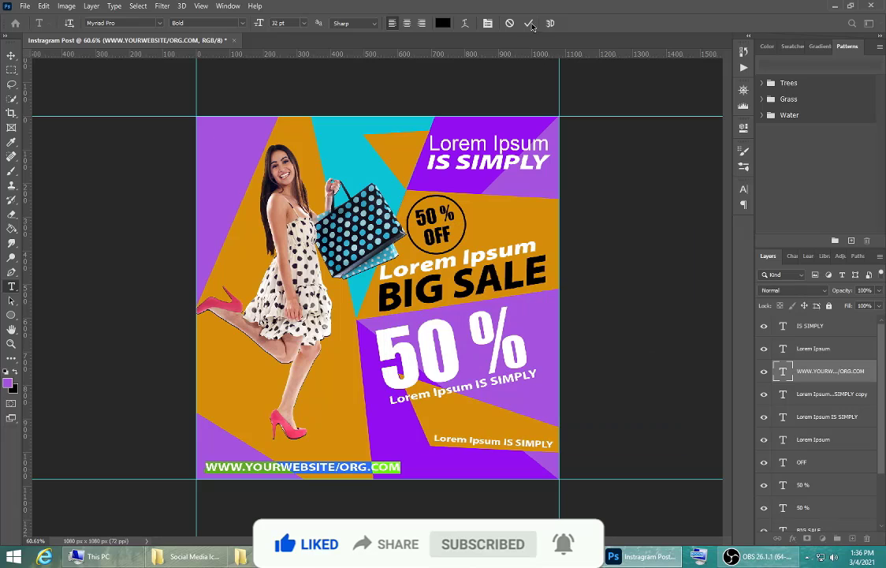
pyautogui.click(528, 23)
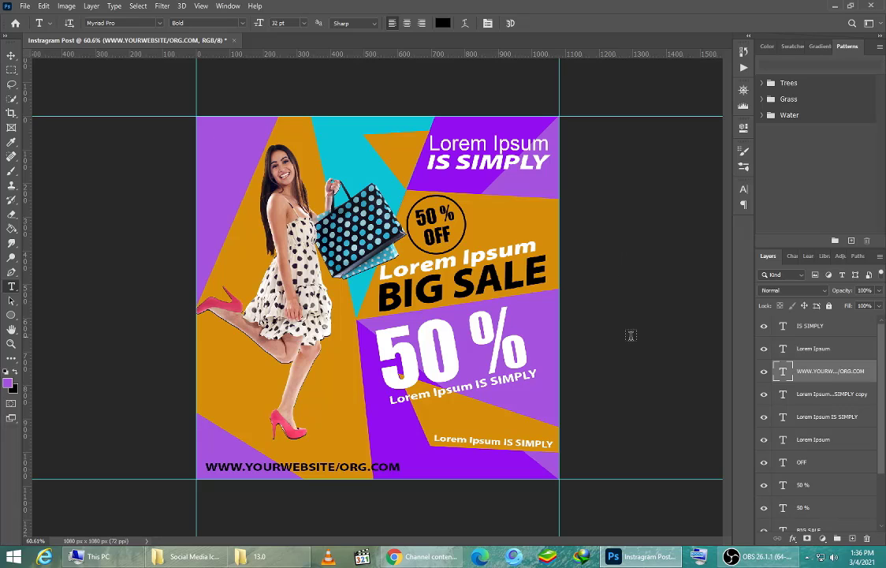
# Group all text layers from BIG SALE up to IS SIMPLY and name the group TEXT.
pyautogui.moveTo(882, 383); pyautogui.dragTo(882, 427)
pyautogui.click(821, 467)
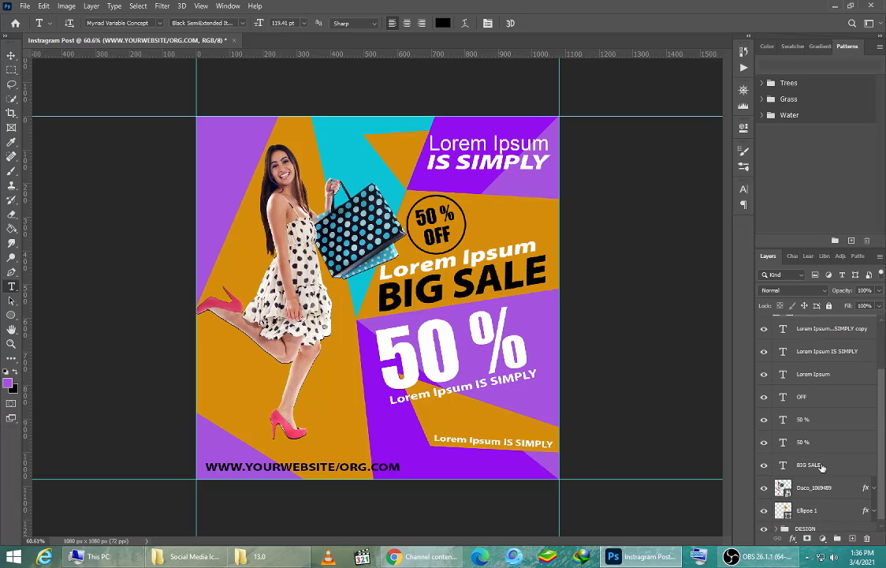
pyautogui.scroll(1, 813, 361)
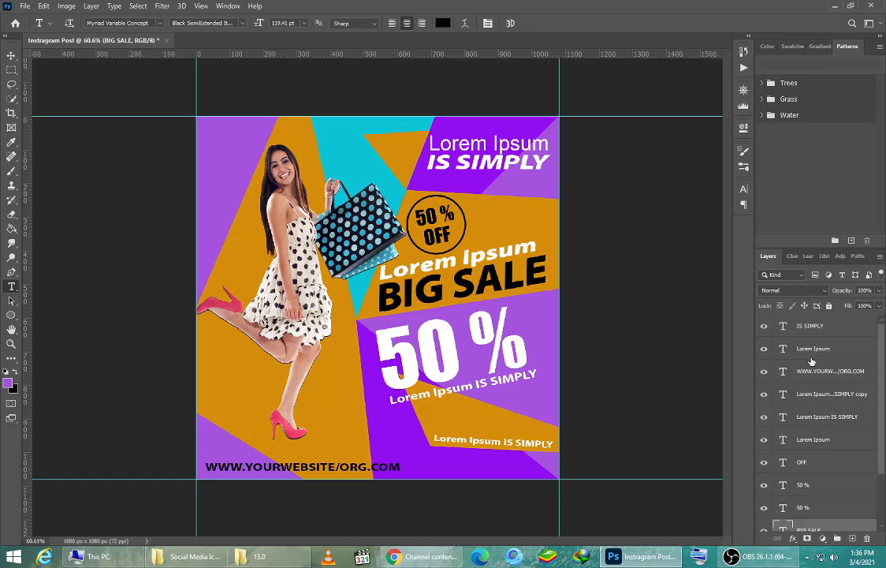
pyautogui.keyDown('shift'); pyautogui.click(809, 329); pyautogui.keyUp('shift')
pyautogui.click(838, 538)
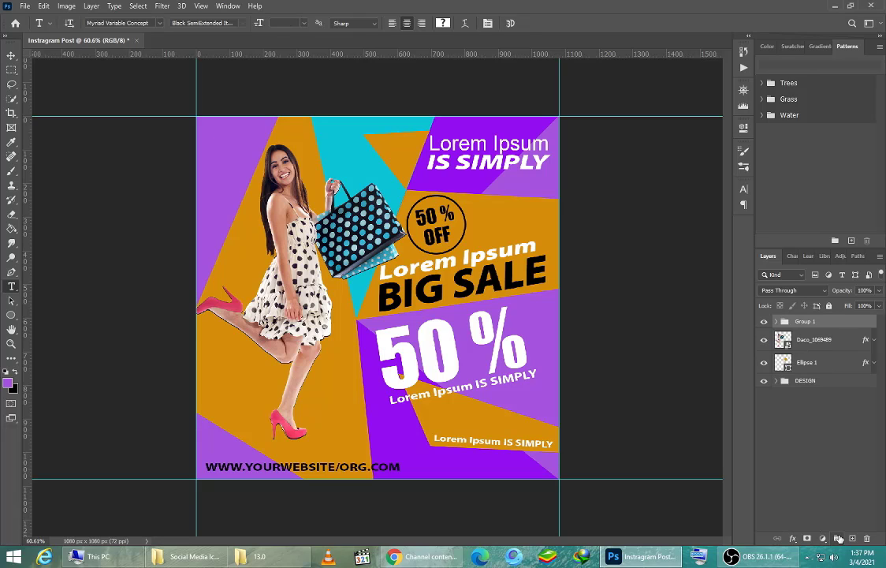
pyautogui.doubleClick(805, 322)
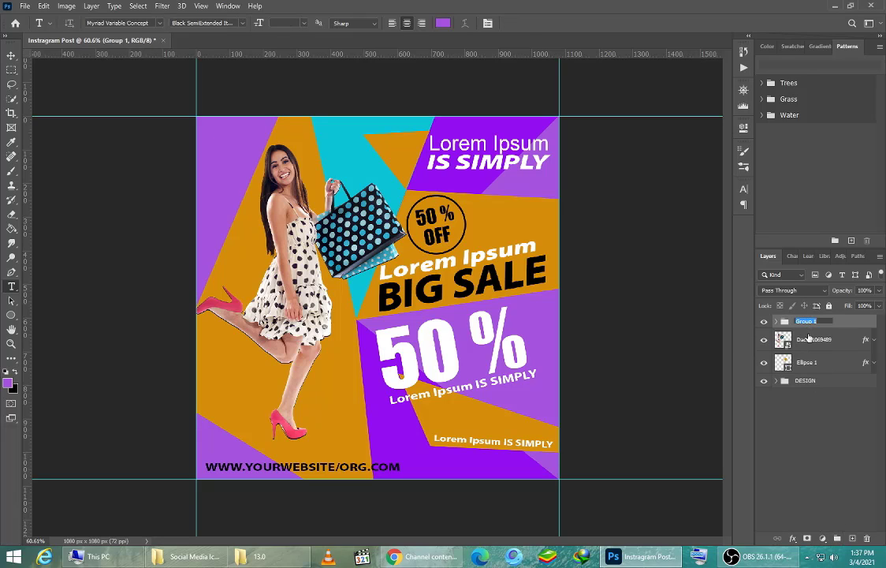
pyautogui.write('TEXT')
pyautogui.click(828, 437)
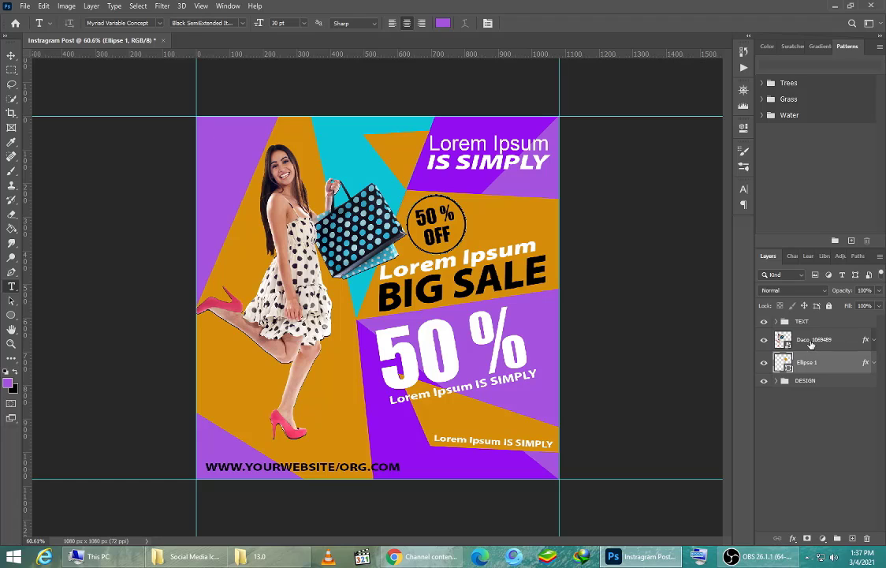
# Move the Daco_1069489 woman layer and the Ellipse 1 layer into the DESIGN group.
pyautogui.click(811, 343)
pyautogui.keyDown('shift'); pyautogui.click(812, 364); pyautogui.keyUp('shift')
pyautogui.moveTo(812, 363); pyautogui.dragTo(809, 382)
pyautogui.click(809, 382)
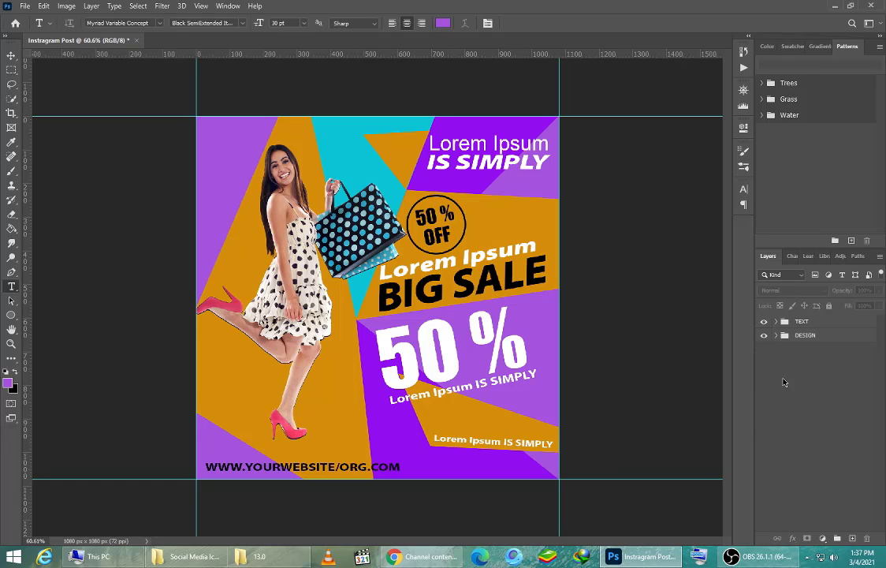
# Place the EQR Cod Icon Png image from the Social Media Icons PNG folder, scaled to about 65%, just above the start of the website address.
pyautogui.click(188, 557)
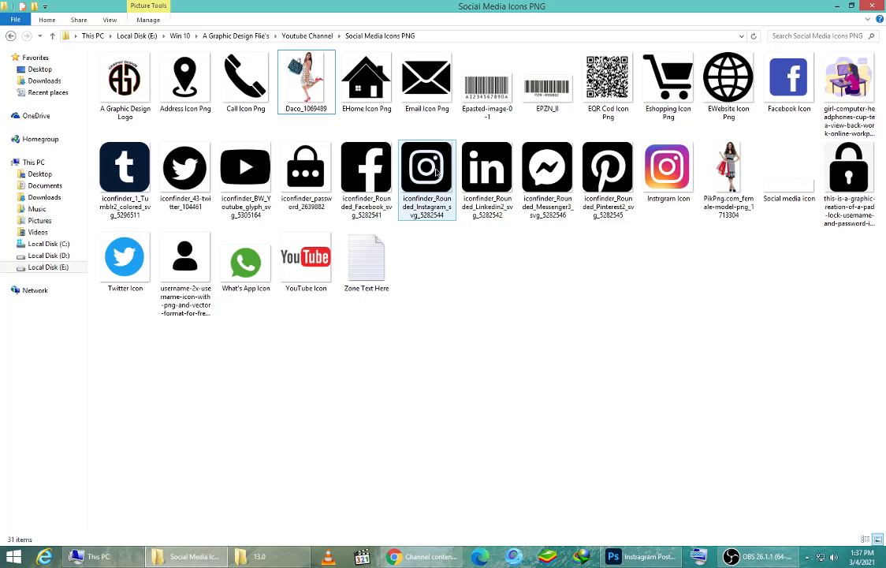
pyautogui.moveTo(608, 85); pyautogui.dragTo(471, 418)
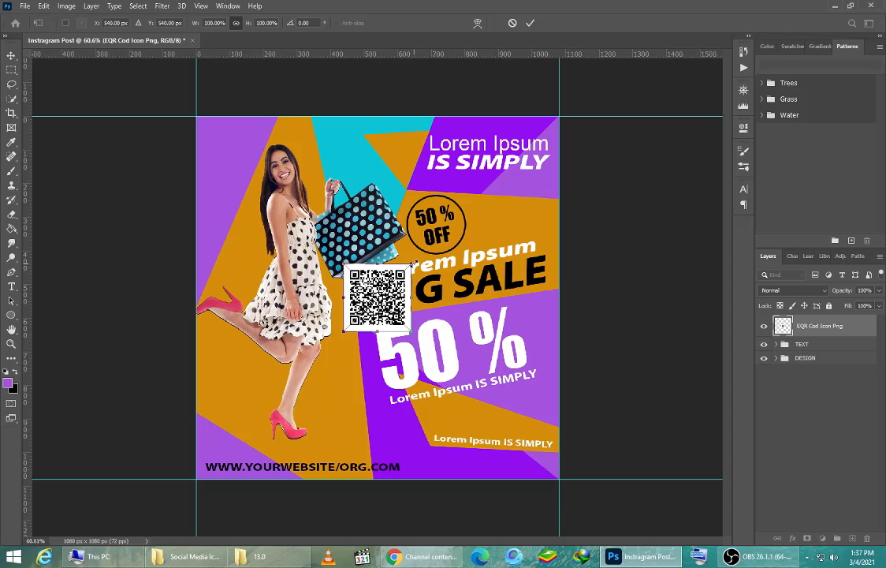
pyautogui.moveTo(414, 263); pyautogui.dragTo(254, 411)
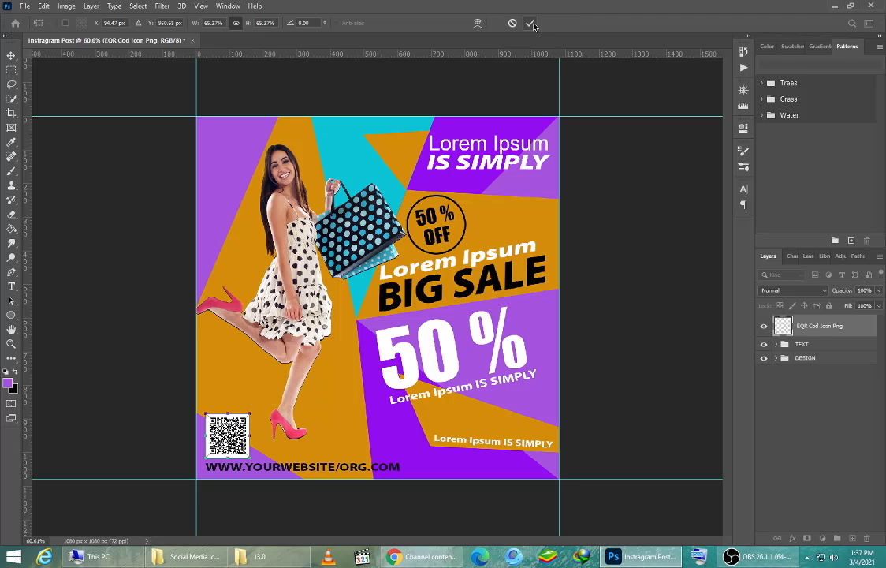
pyautogui.click(531, 23)
# Open the layer commands for the QR code layer.
pyautogui.press('t')
pyautogui.rightClick(802, 321)
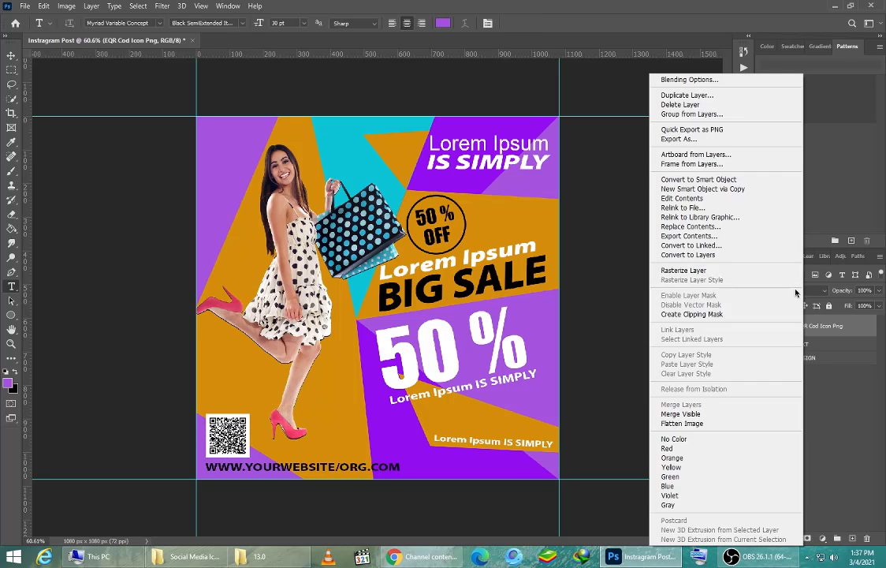